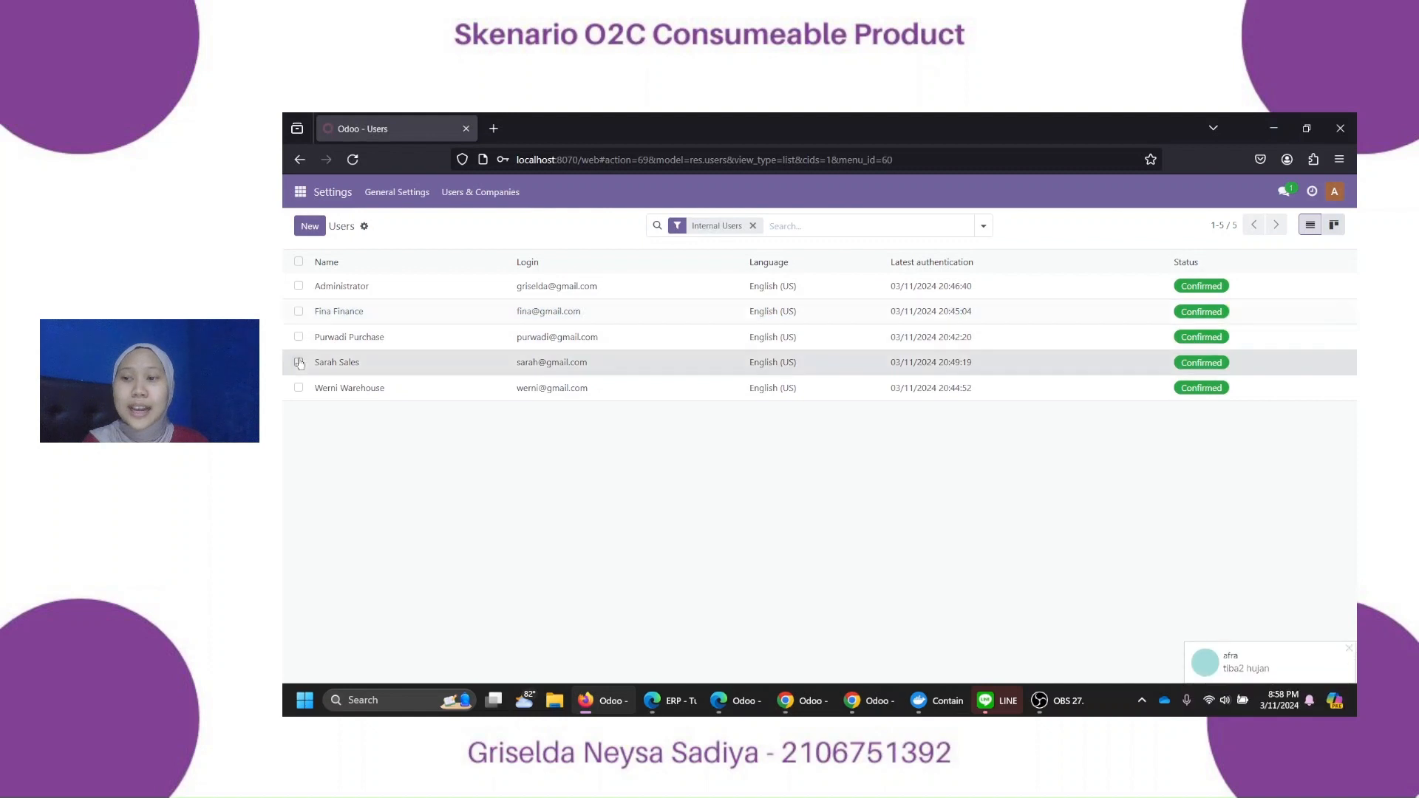
Review the access rights of the finance, sales and warehouse users
left_click(299, 362)
left_click(299, 361)
left_click(299, 388)
left_click(299, 388)
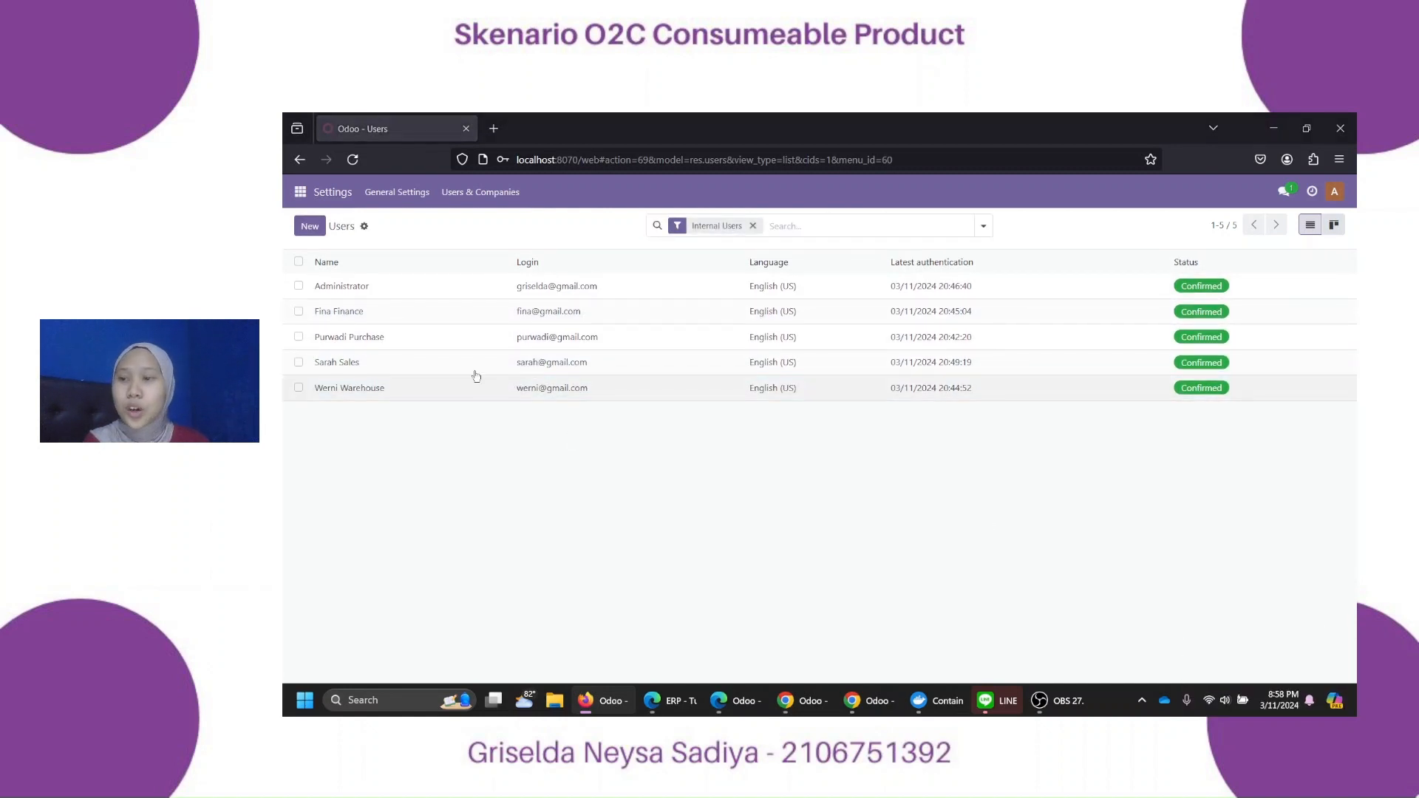
left_click(369, 310)
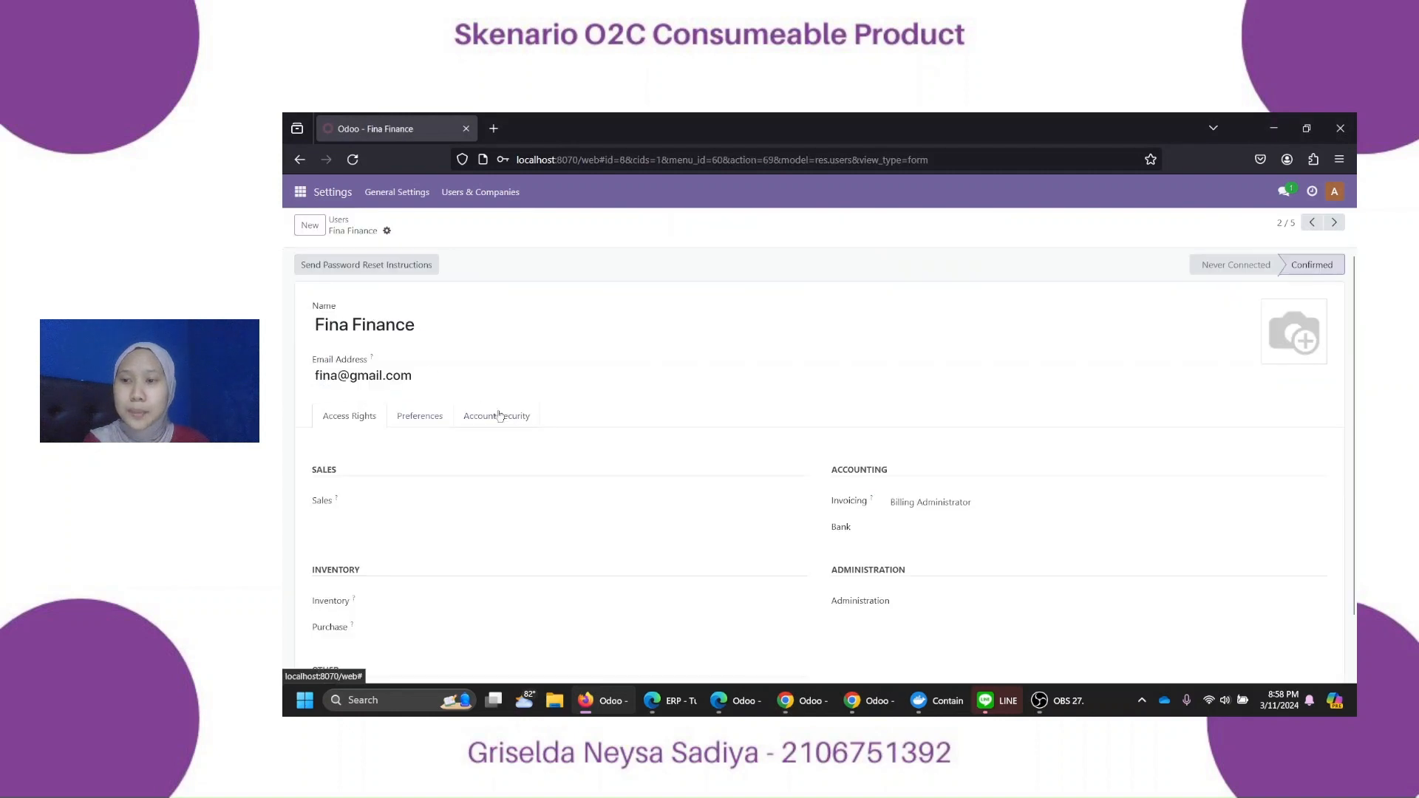
scroll(441, 404, "down", 1)
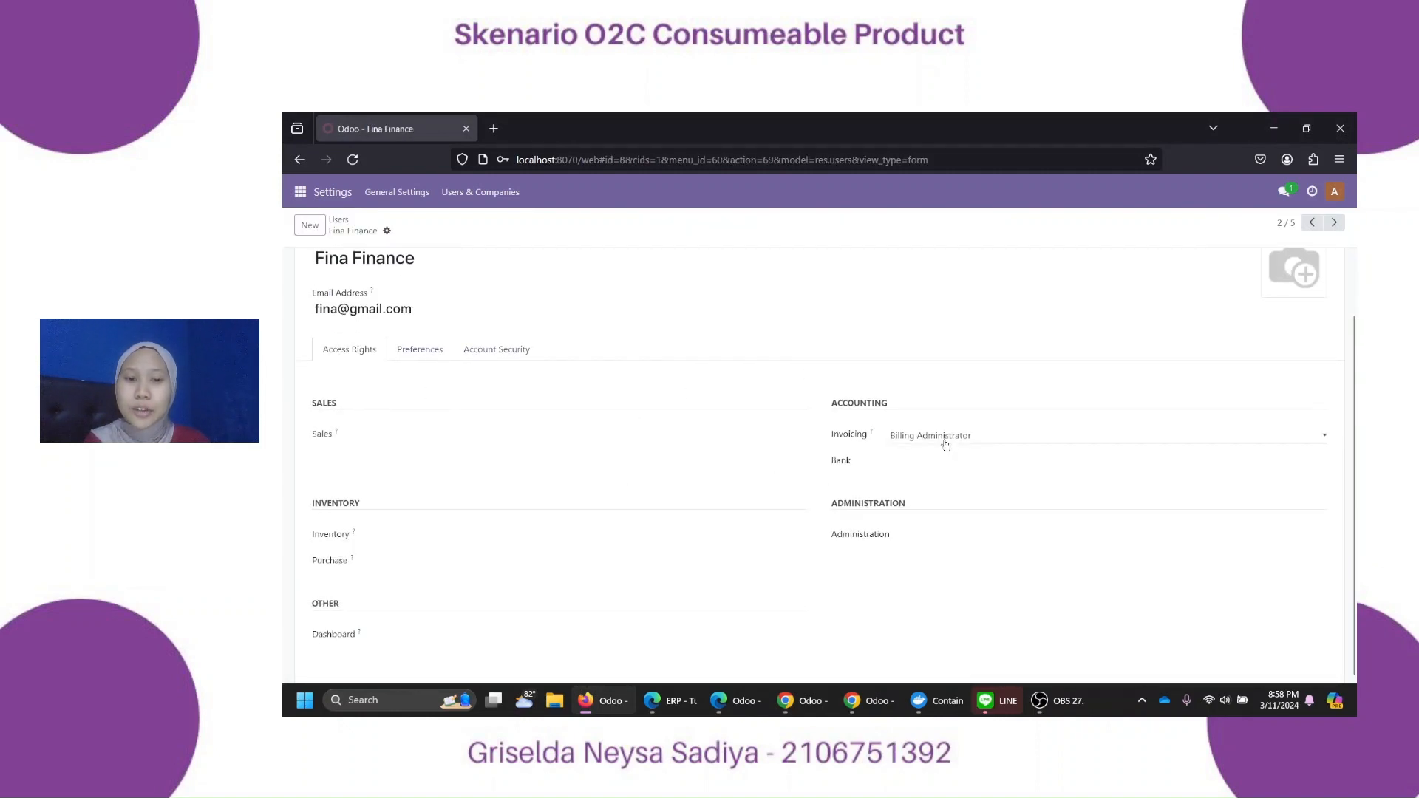
left_click(344, 221)
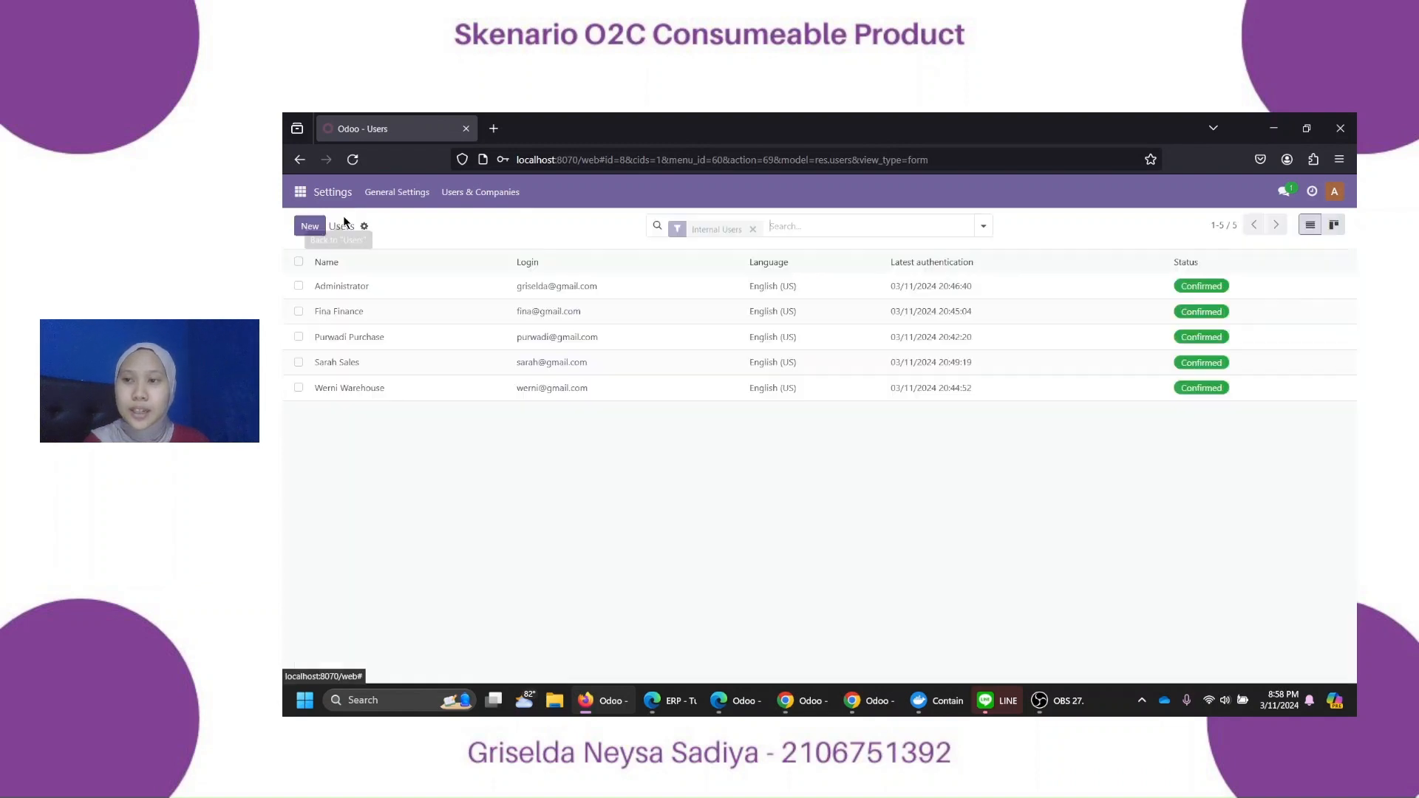
left_click(336, 362)
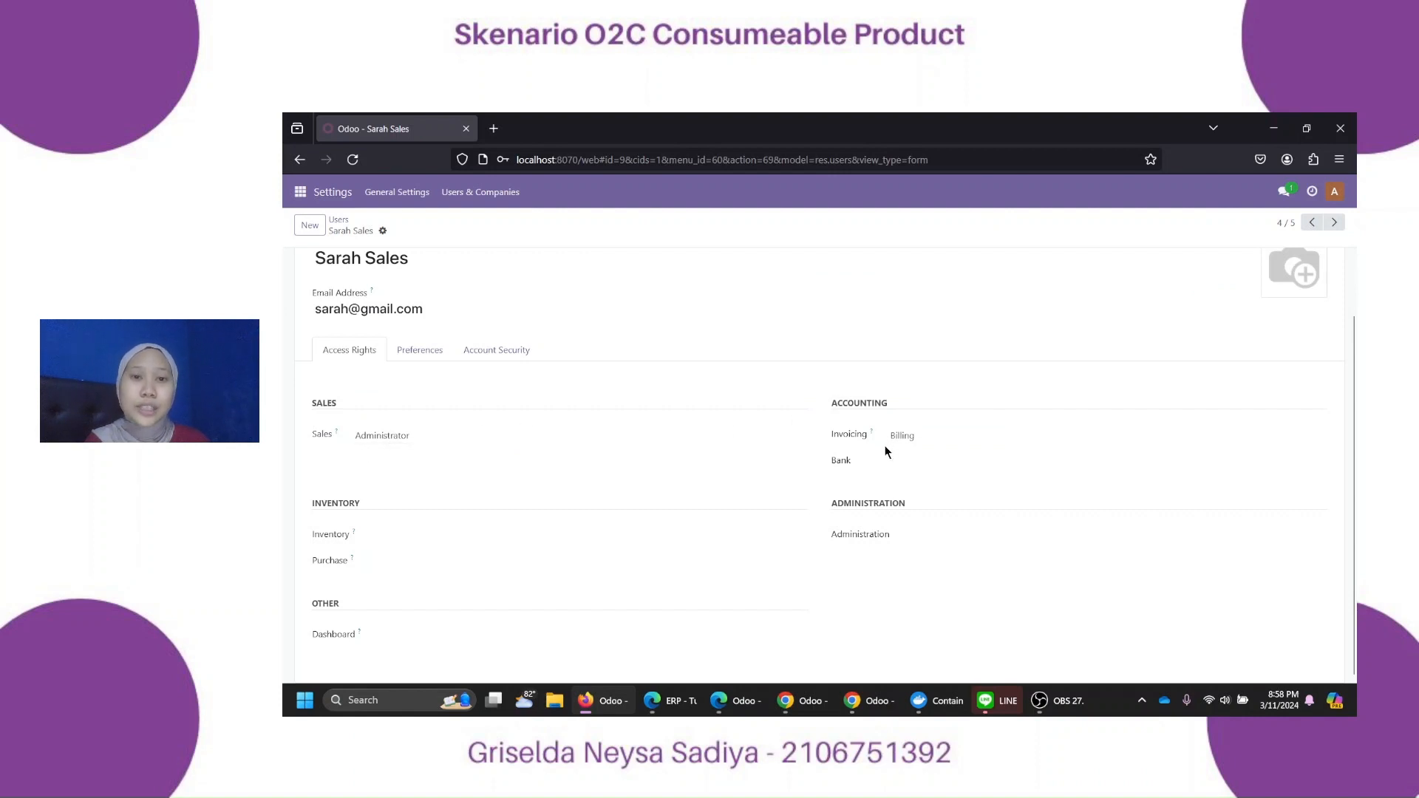
left_click(342, 220)
left_click(347, 427)
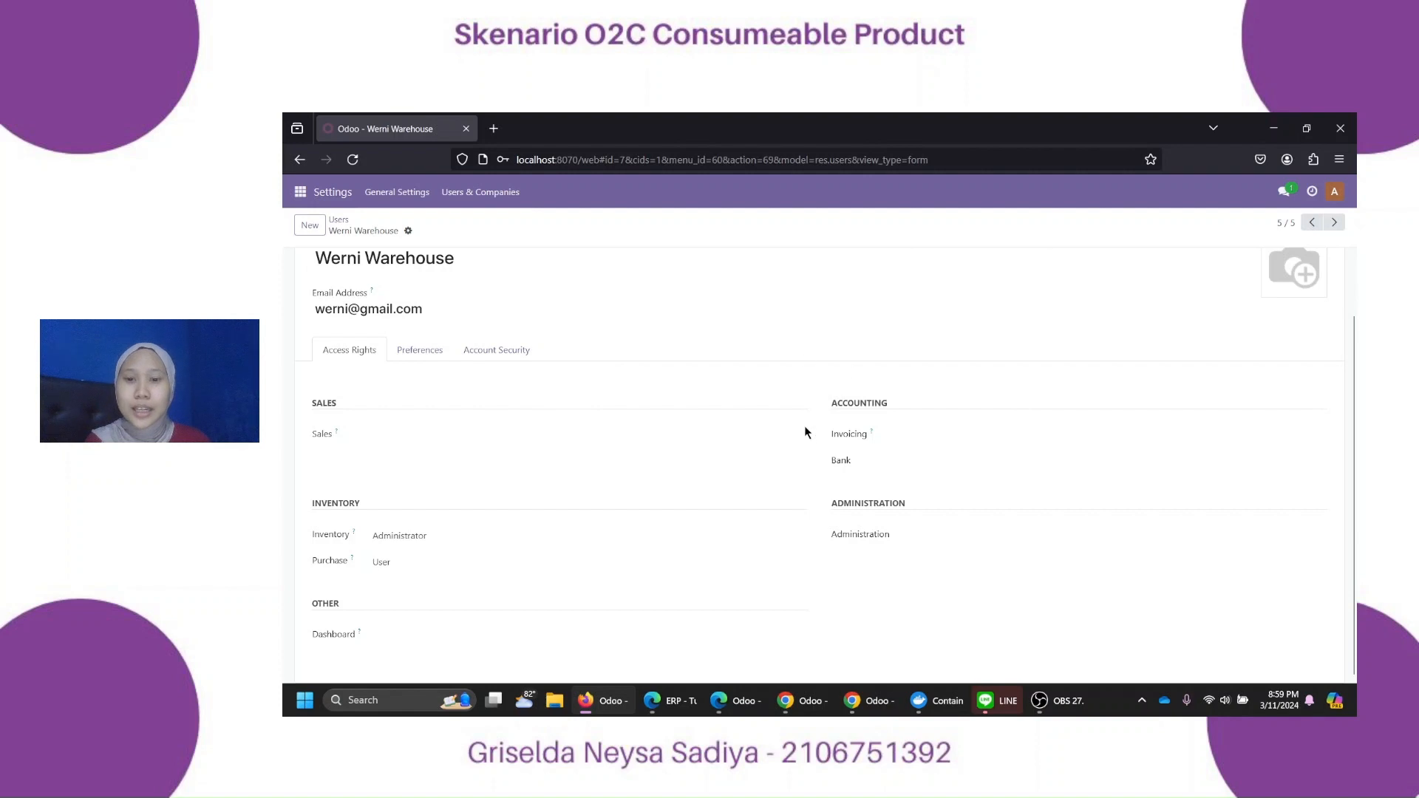
Switch to the Inventory session in Chrome and examine the Pulpen product's general information and product type
mouse_move(797, 685)
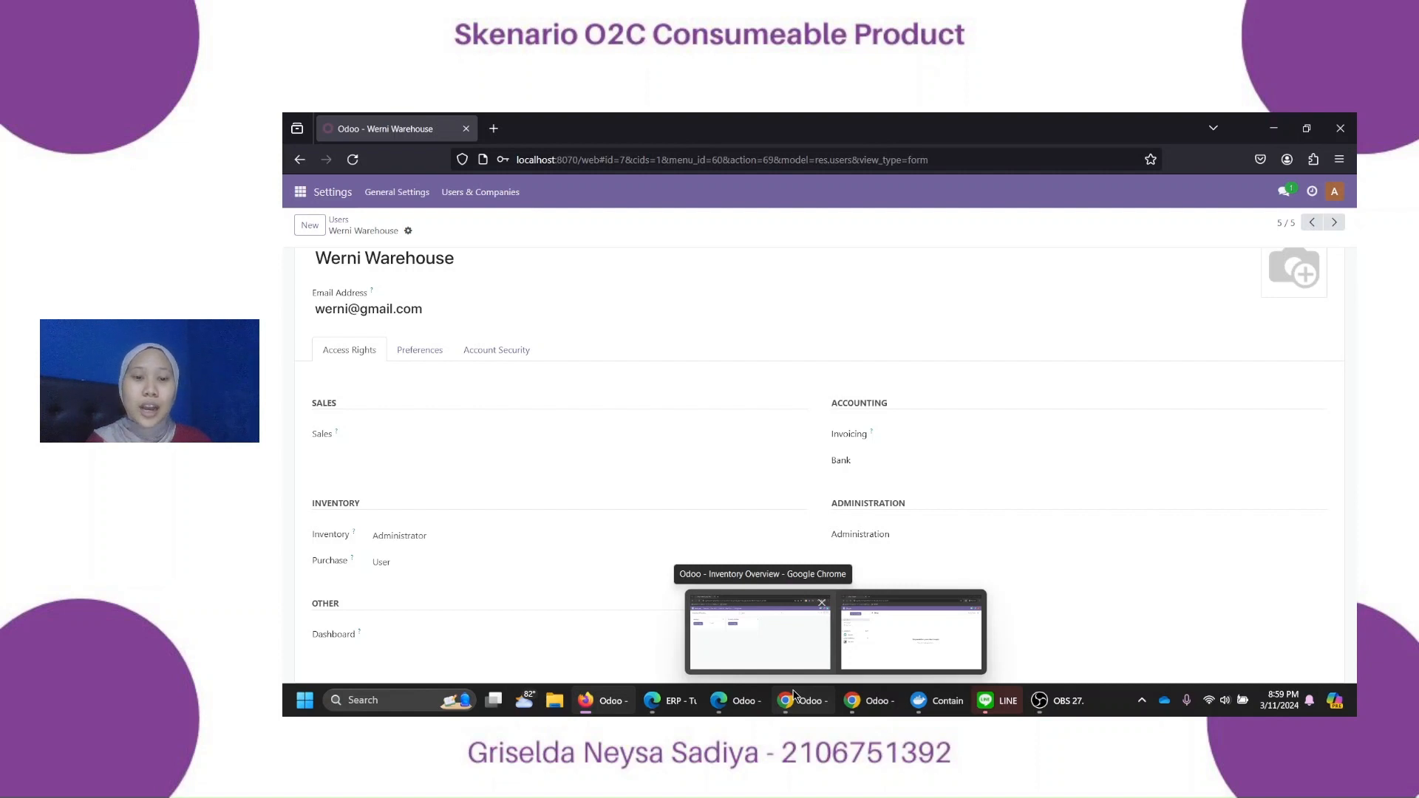
left_click(798, 708)
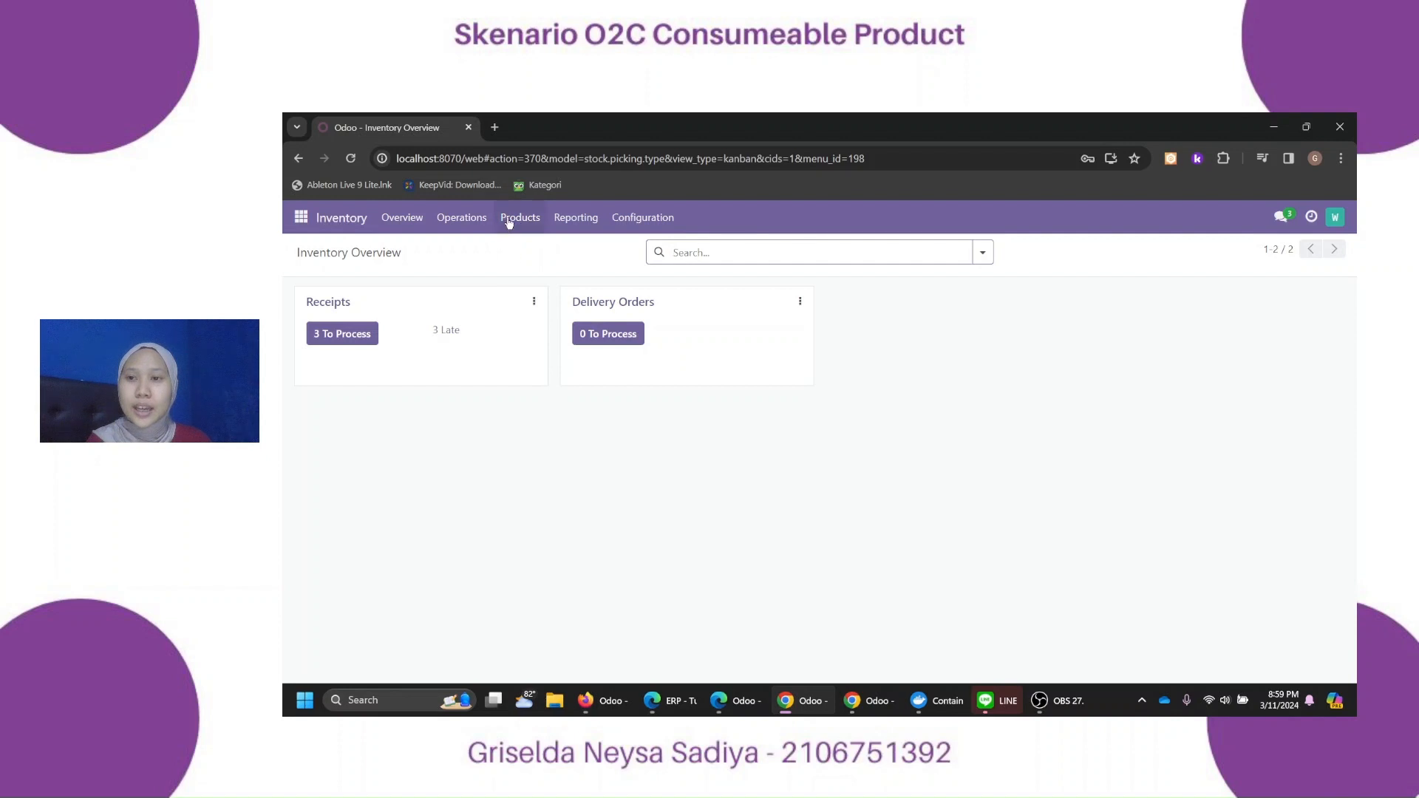
left_click(513, 222)
left_click(518, 249)
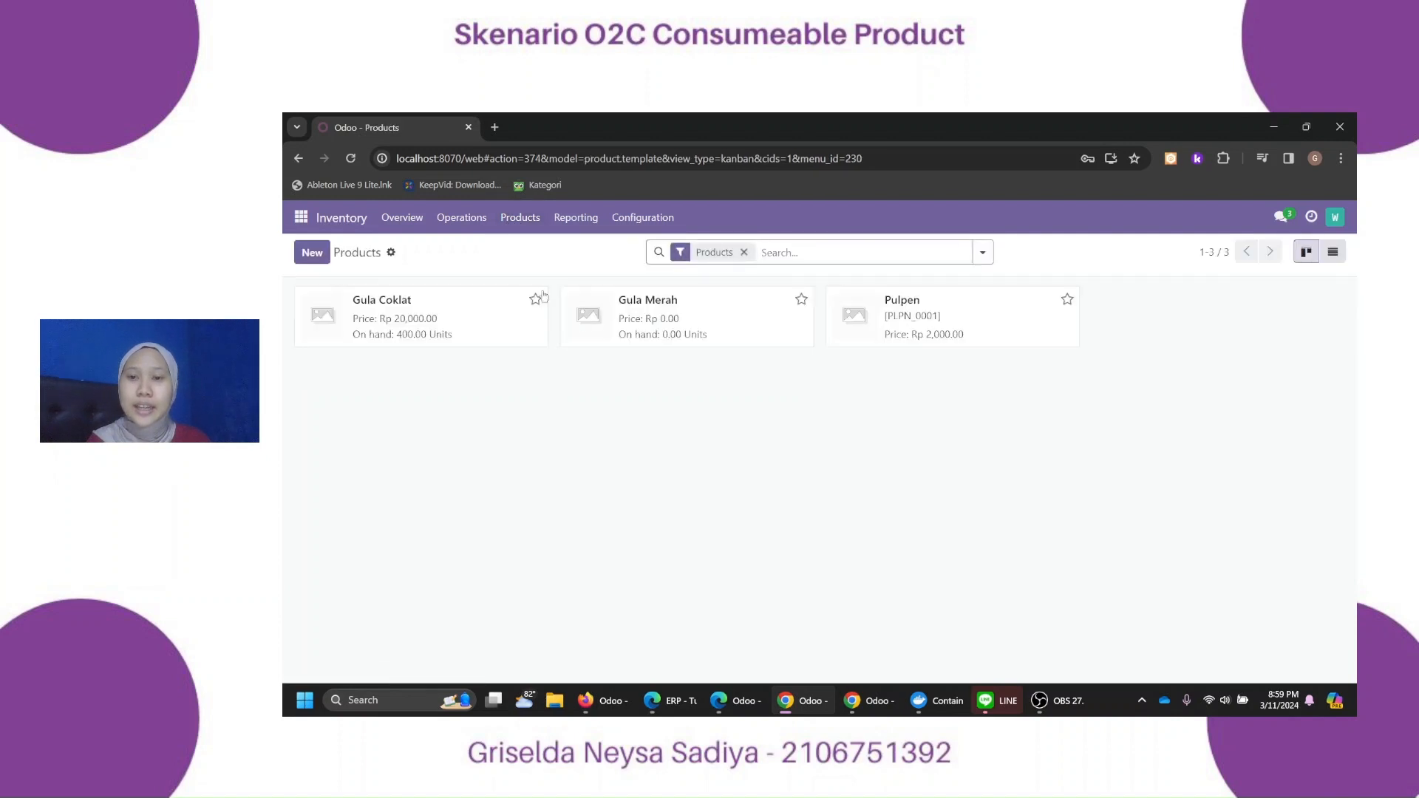
left_click(911, 316)
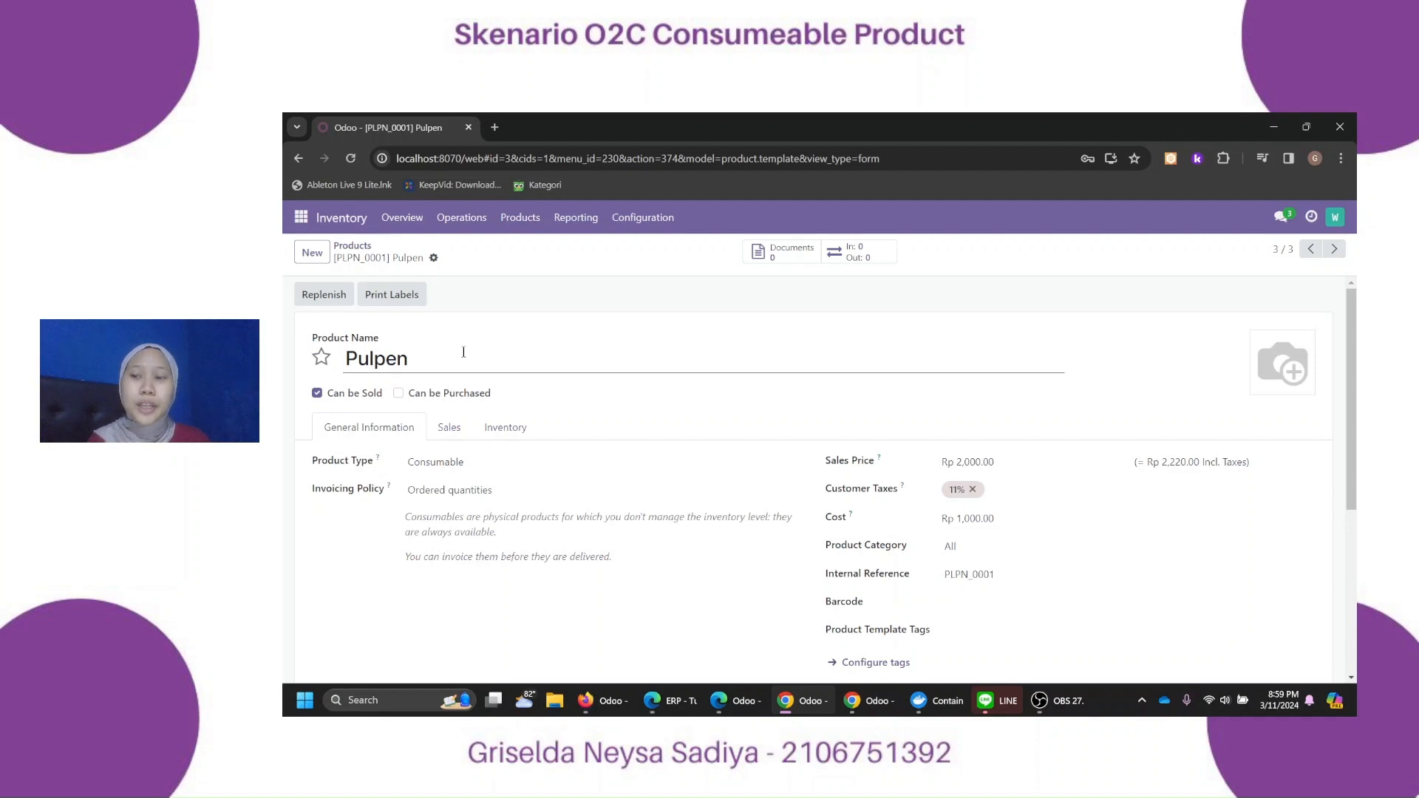
left_click(476, 463)
left_click(474, 472)
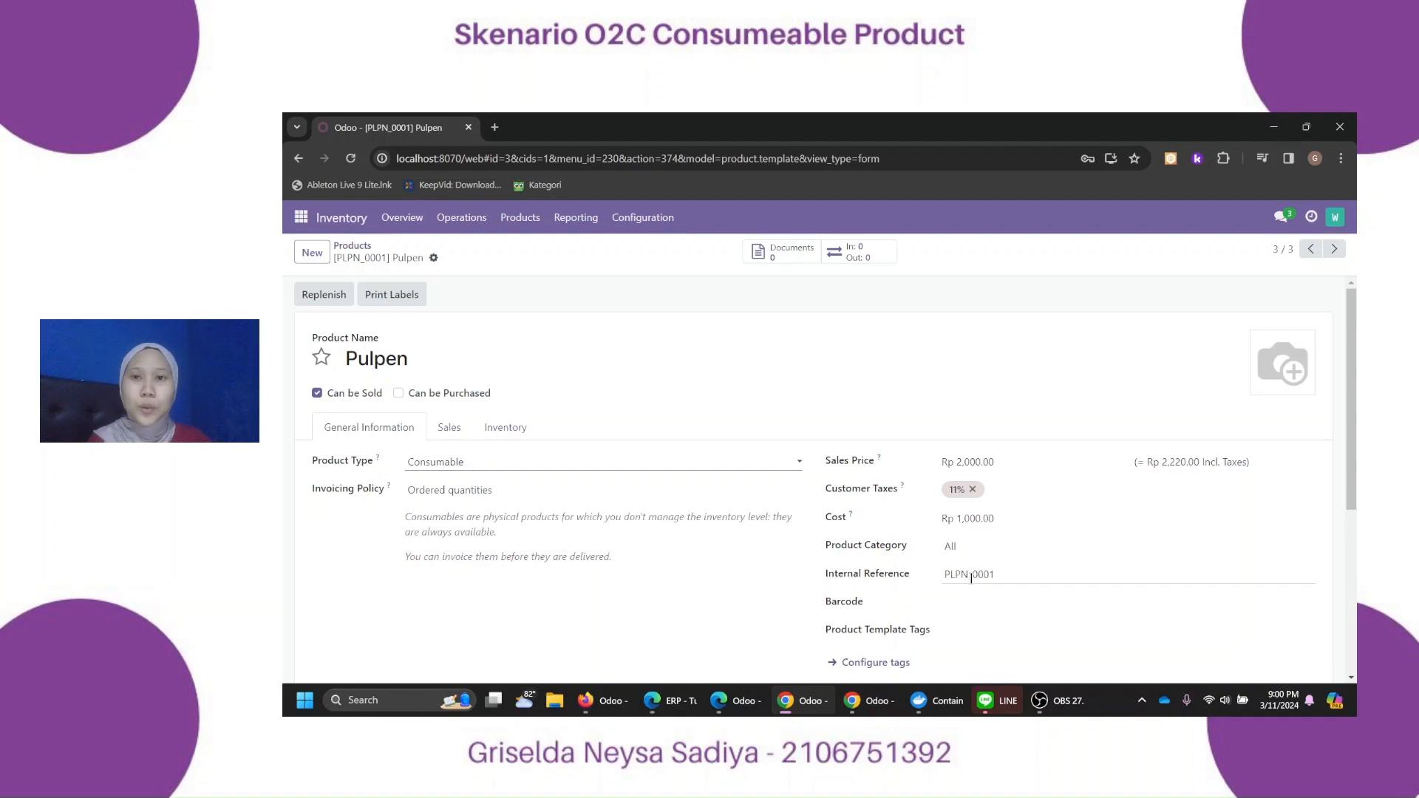
Switch to the Sales session in Edge and review the customer record of PT Jaya Tbk
mouse_move(856, 711)
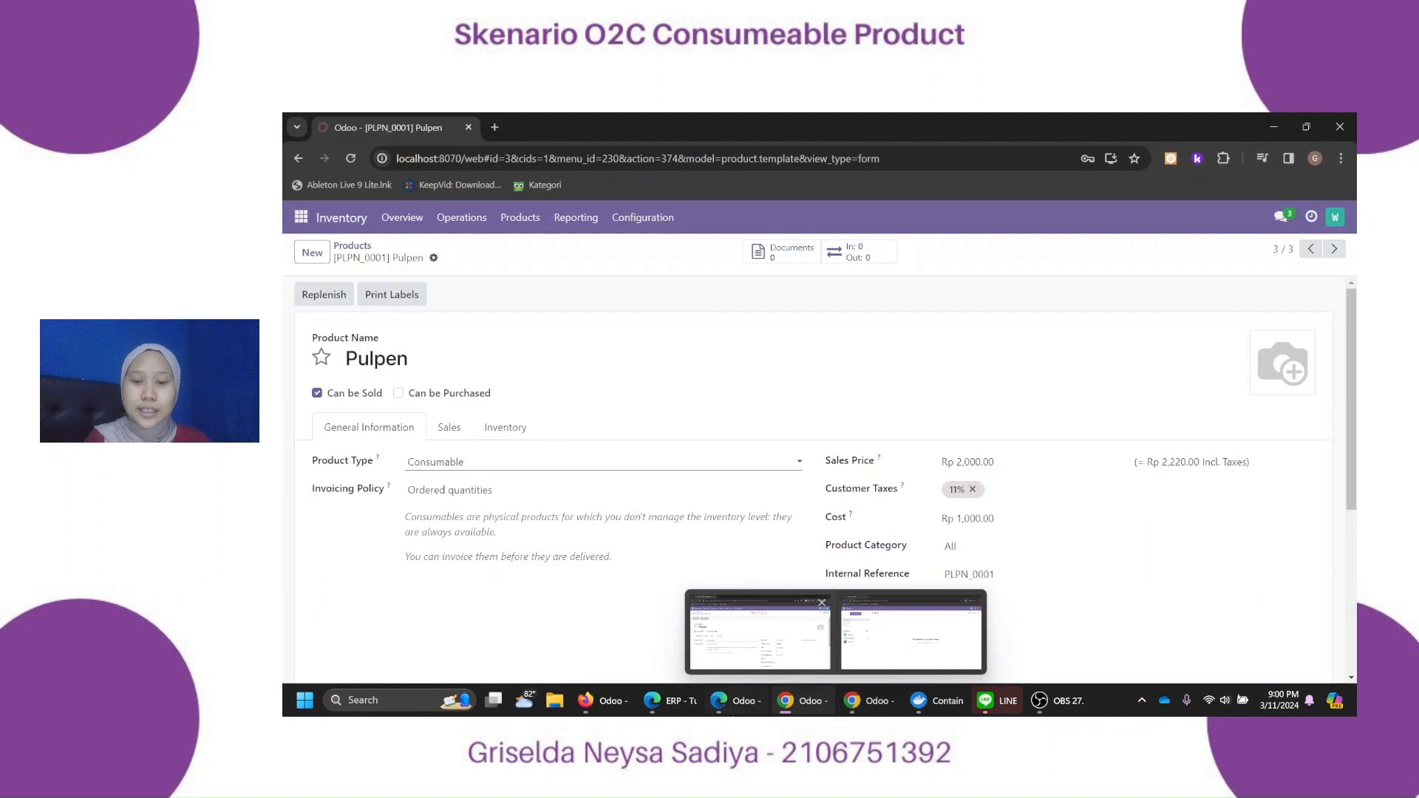
mouse_move(732, 702)
left_click(873, 706)
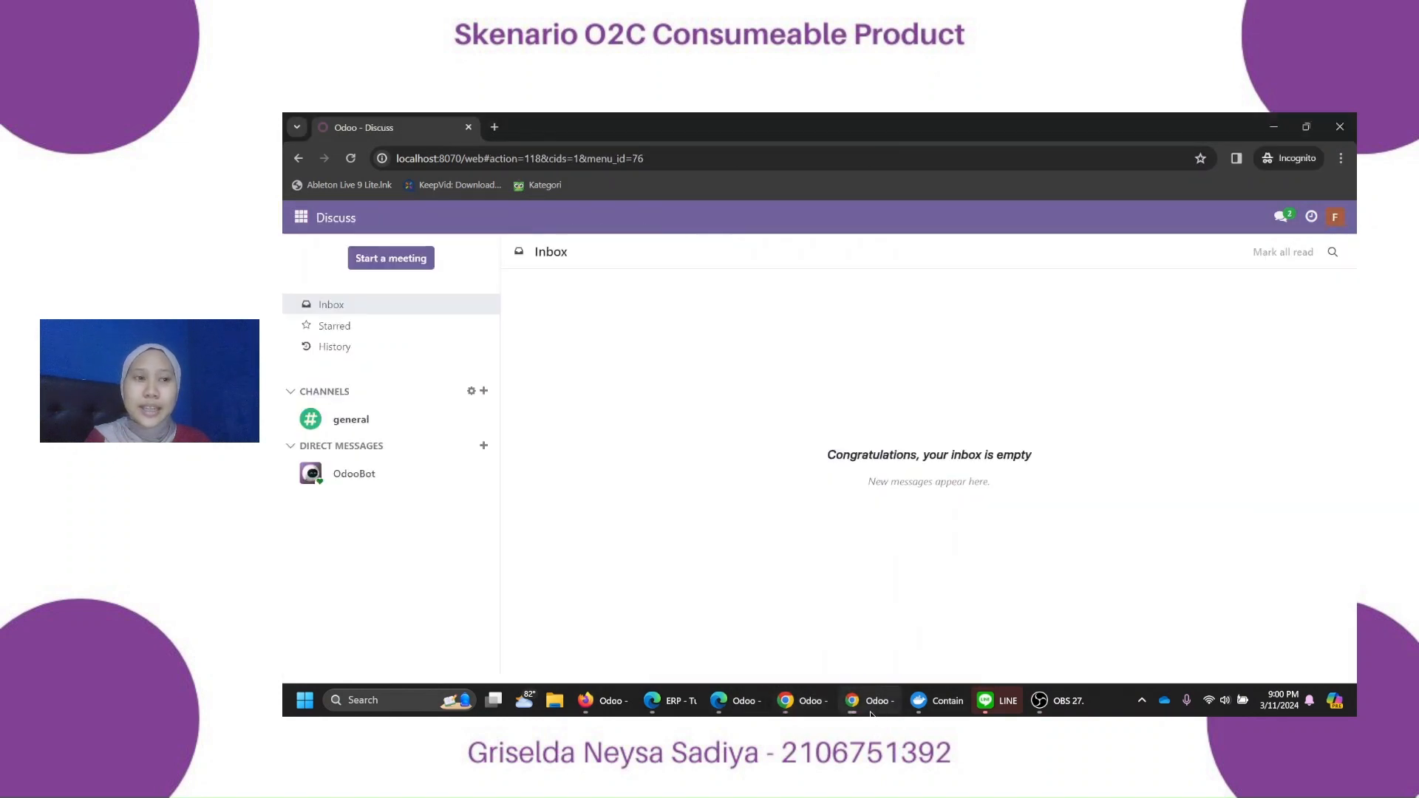
left_click(748, 711)
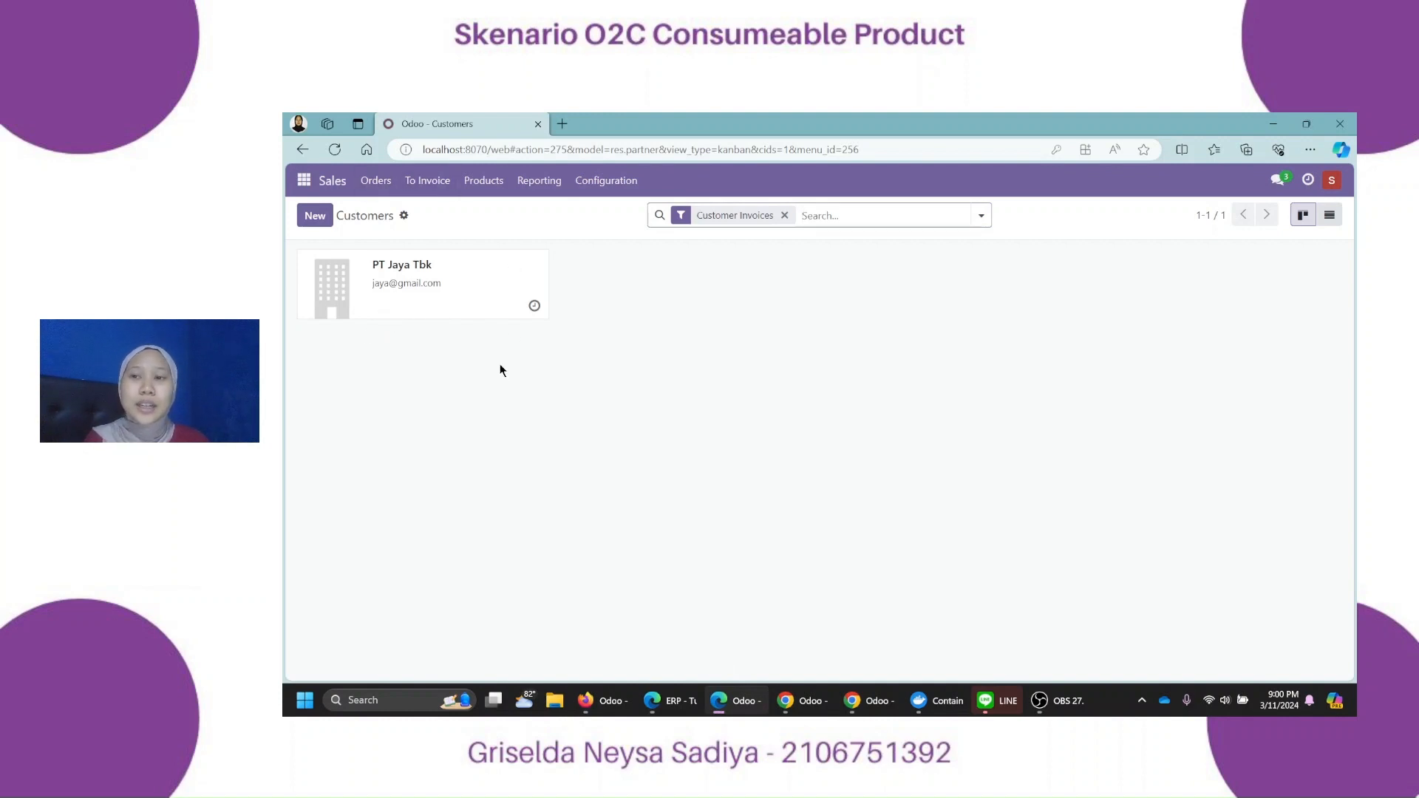
left_click(433, 296)
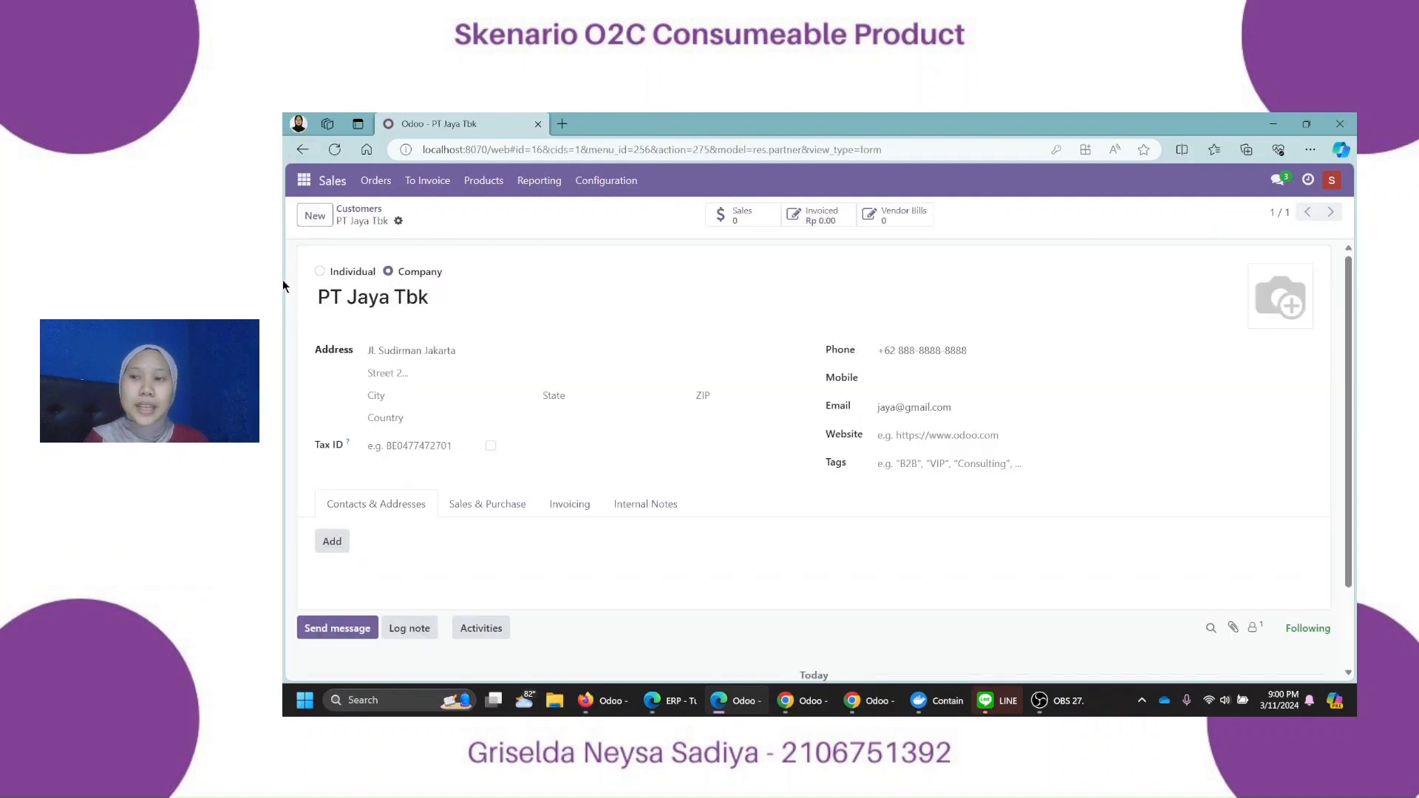
left_click(362, 189)
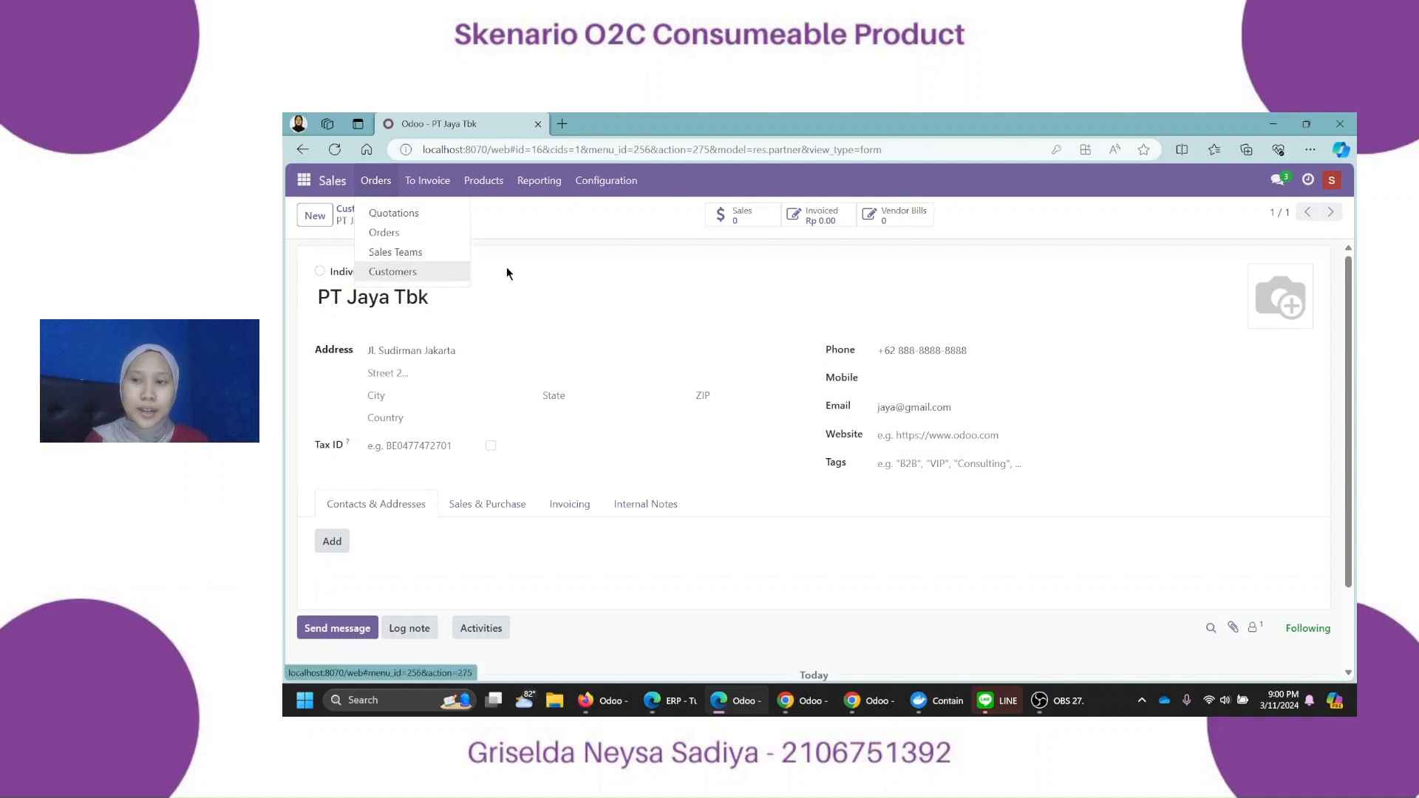
left_click(371, 273)
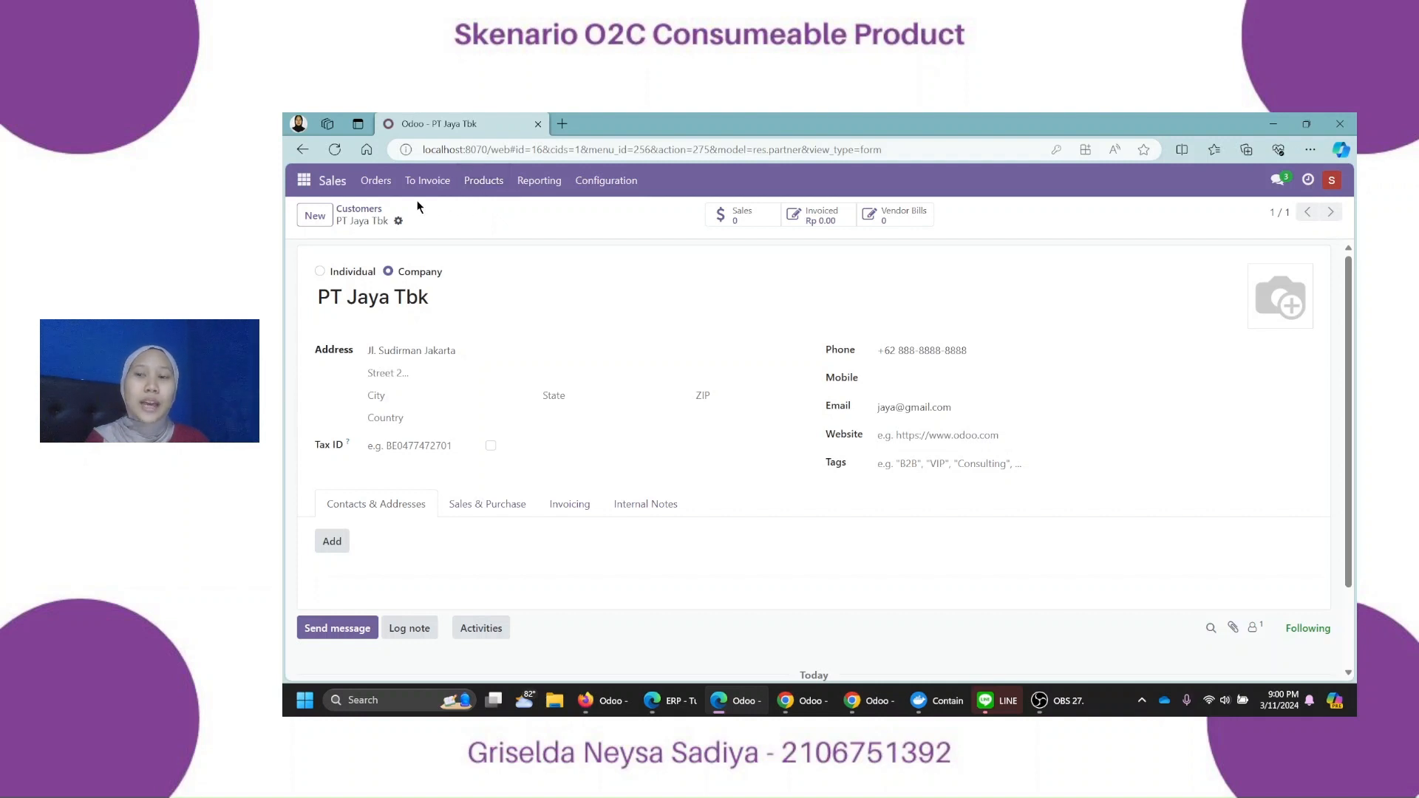
Create a new sales quotation with PT Jaya Tbk as the customer
left_click(376, 190)
left_click(382, 210)
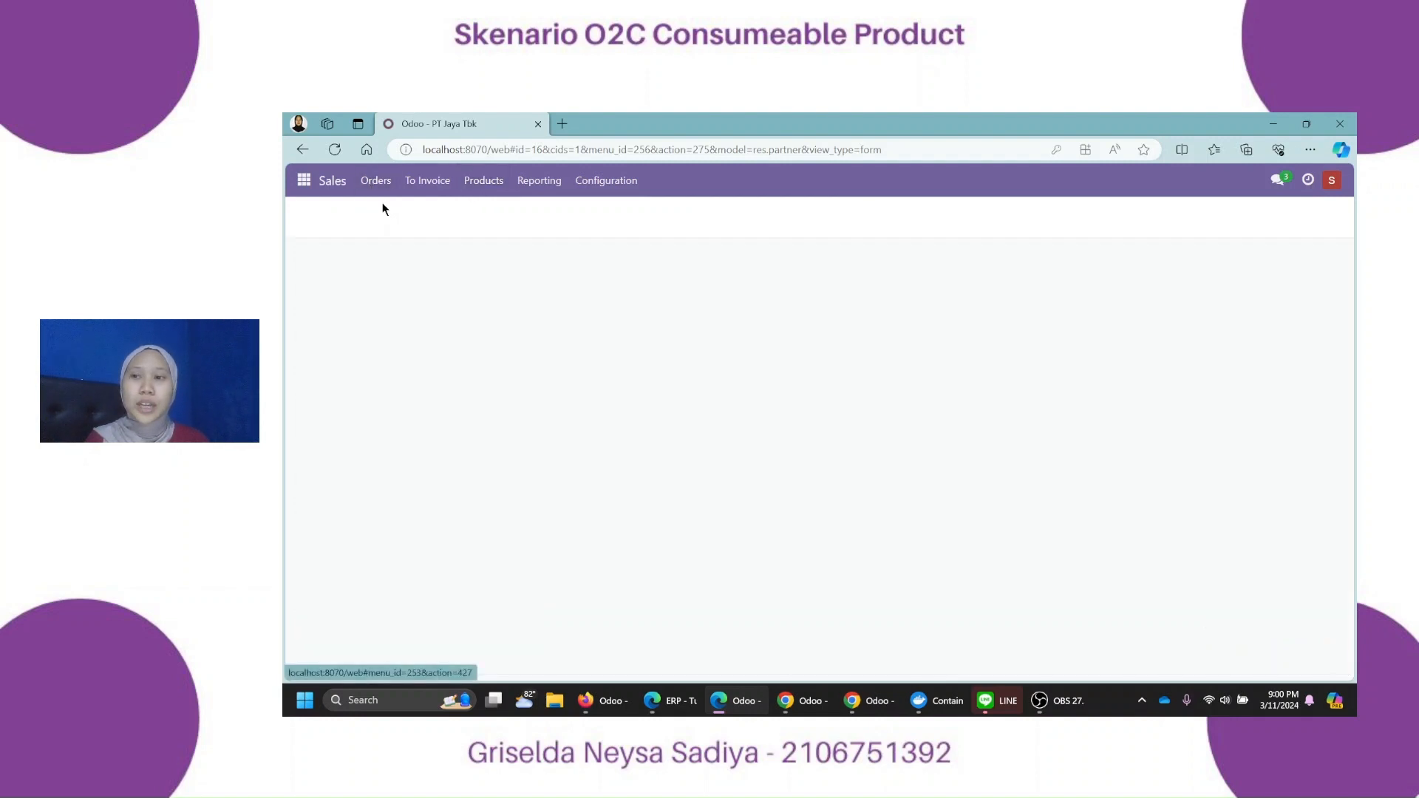
left_click(314, 214)
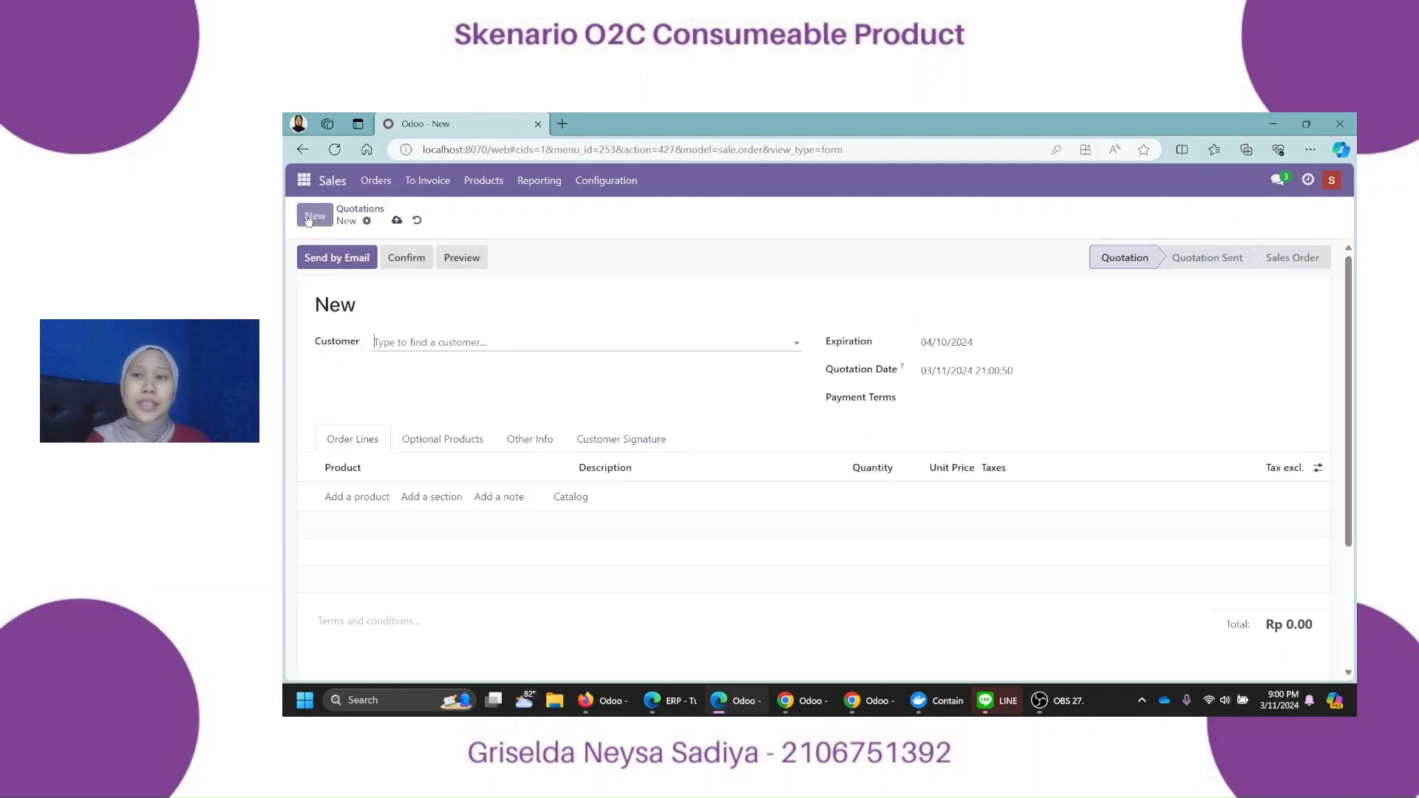
left_click(444, 343)
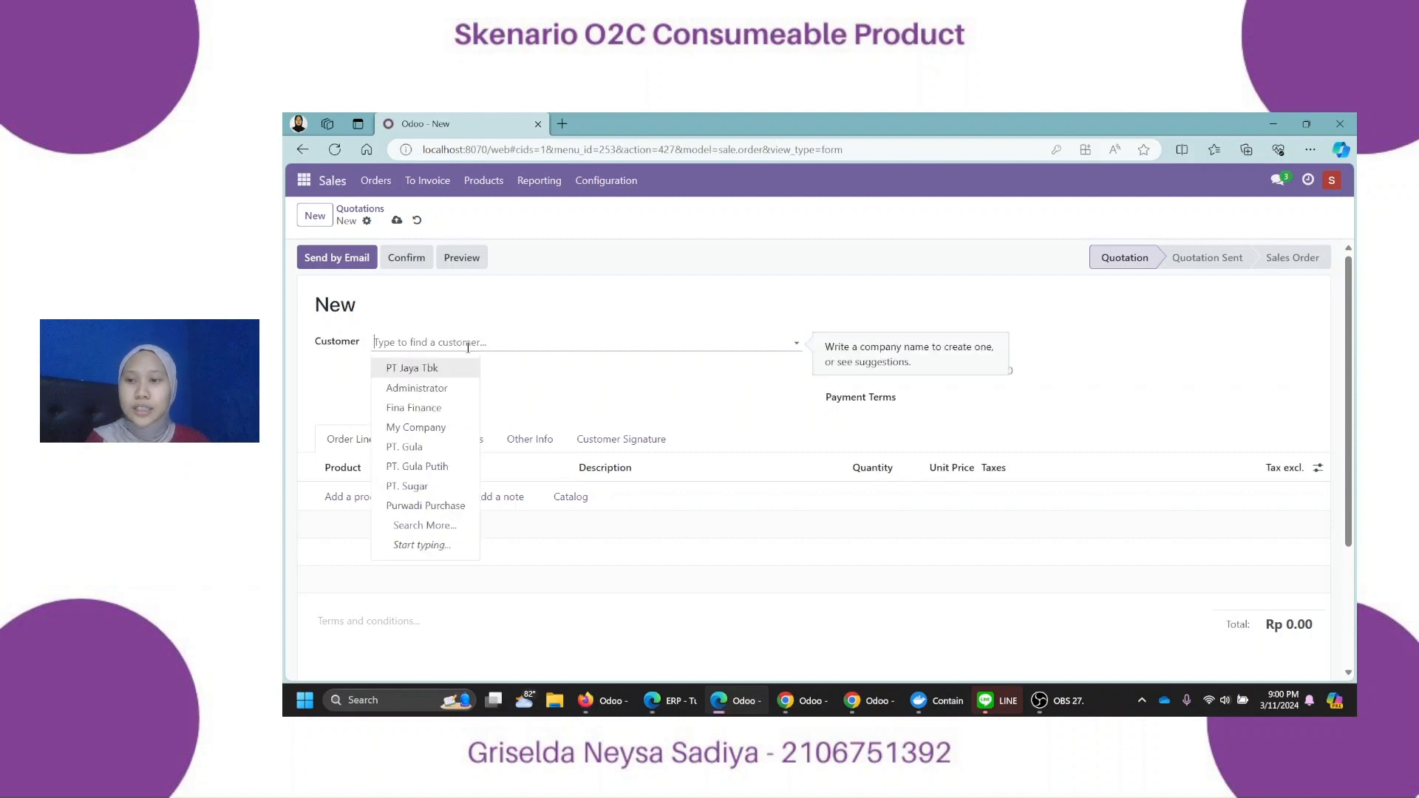
left_click(412, 368)
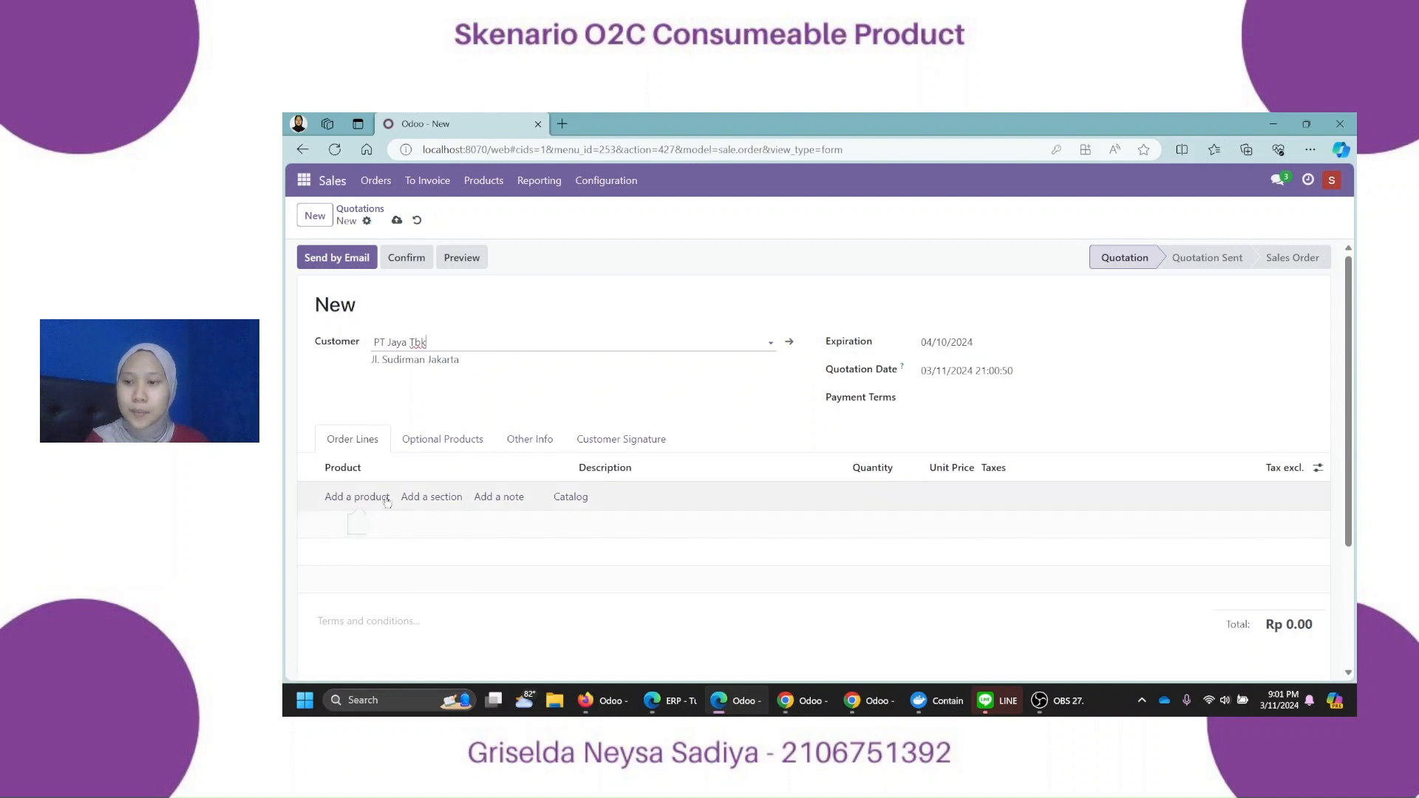
Add the product [PLPN_0001] Pulpen to the quotation's order lines
left_click(357, 497)
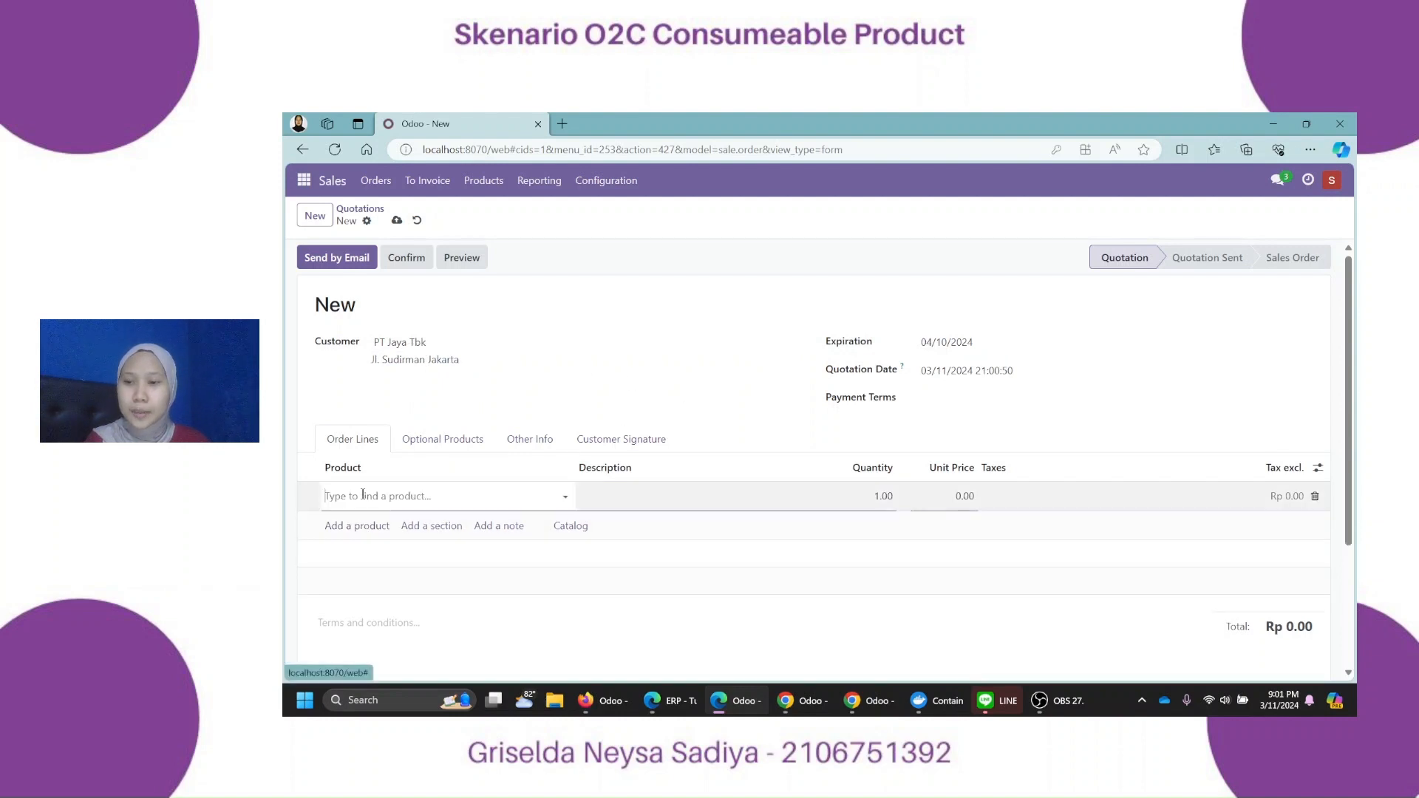
left_click(566, 497)
left_click(366, 517)
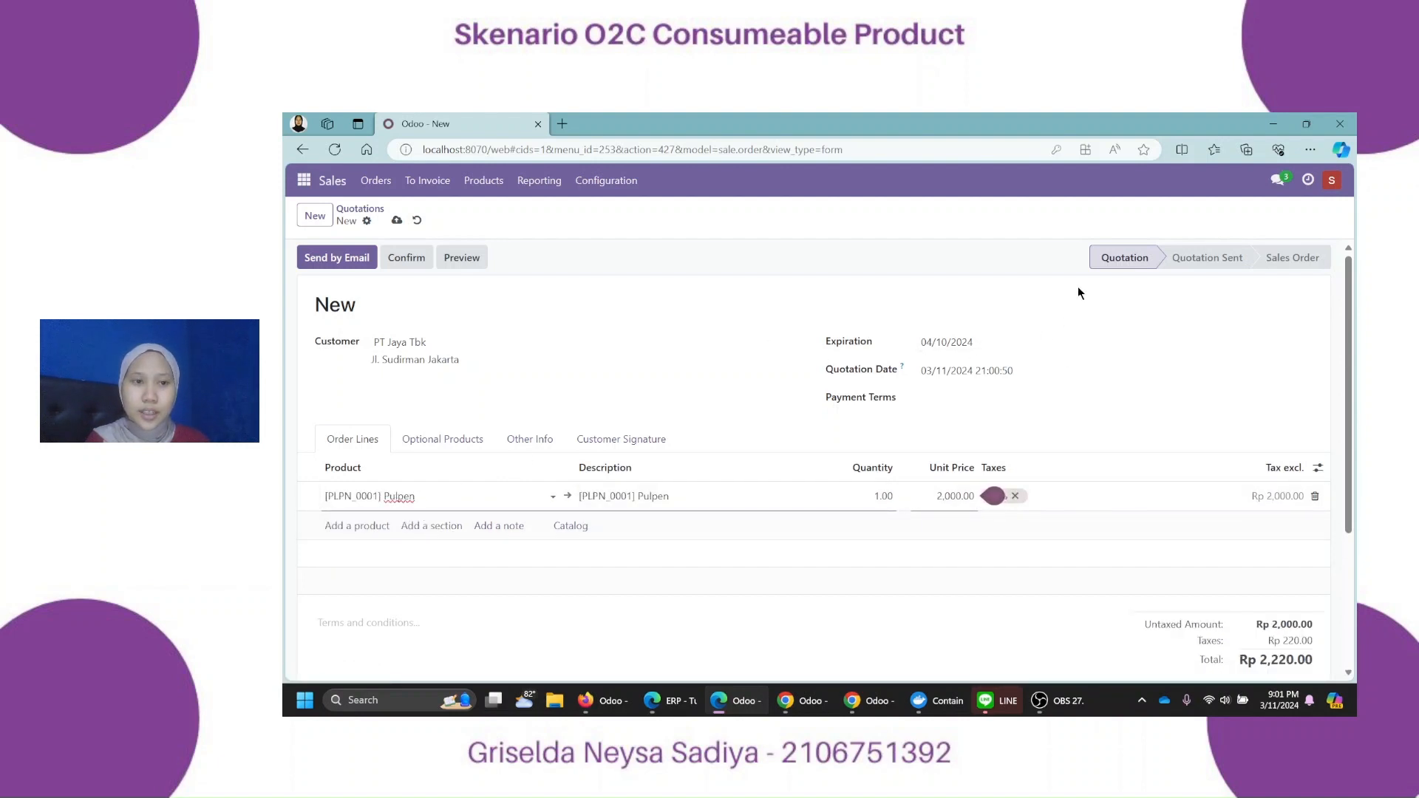
Set the quotation's expiration to 04/10/2024 and payment terms to Immediate Payment, and save it by returning to the quotations list
left_click(971, 345)
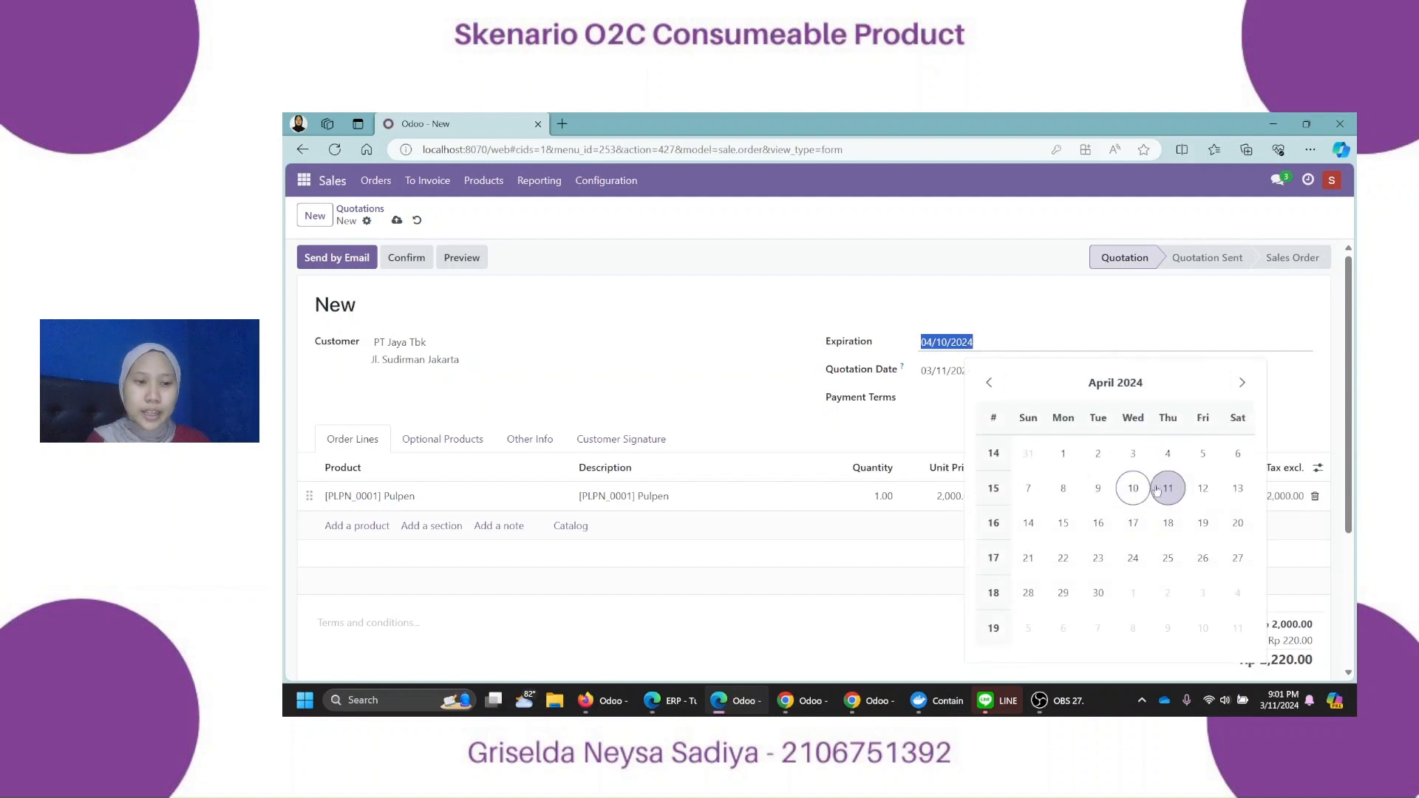
left_click(1132, 490)
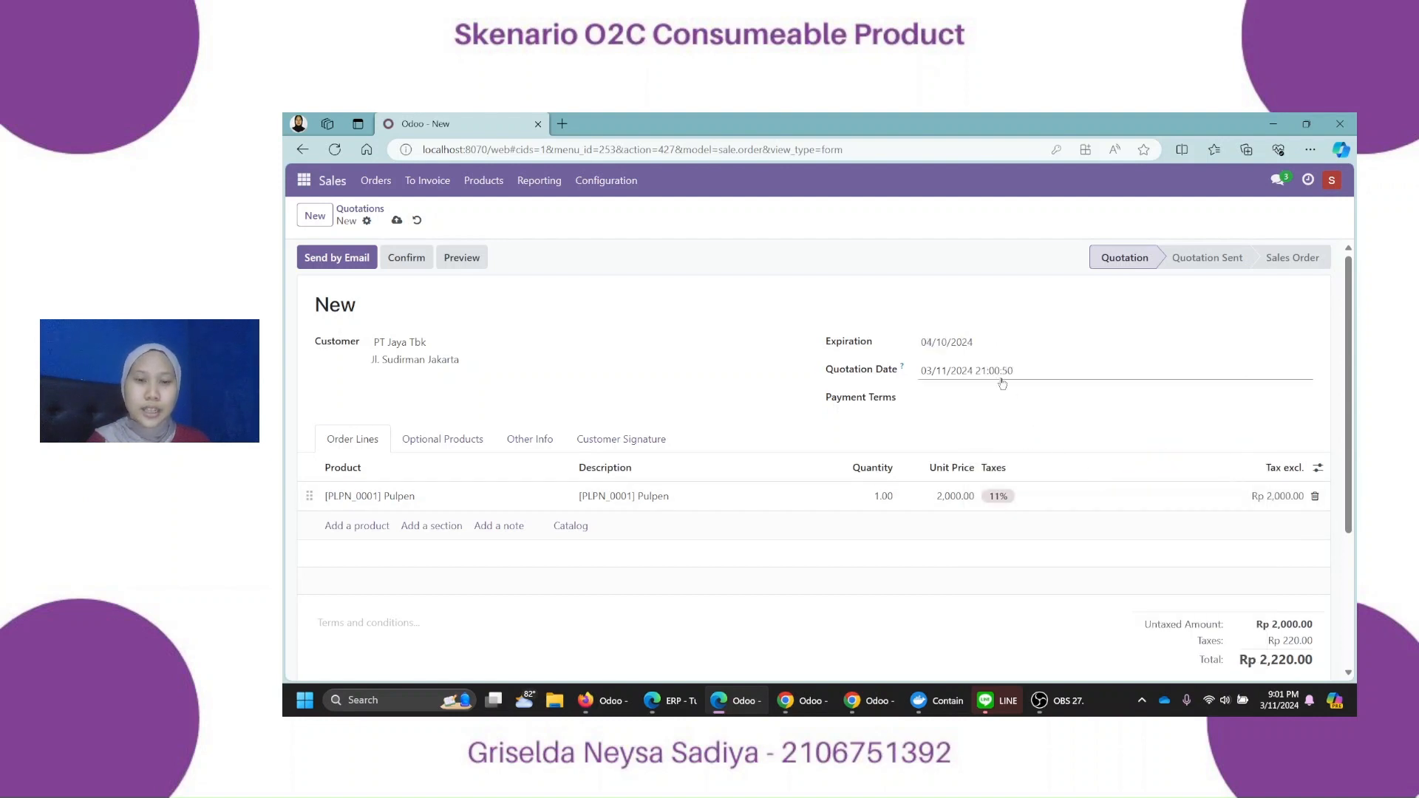
left_click(964, 401)
left_click(981, 423)
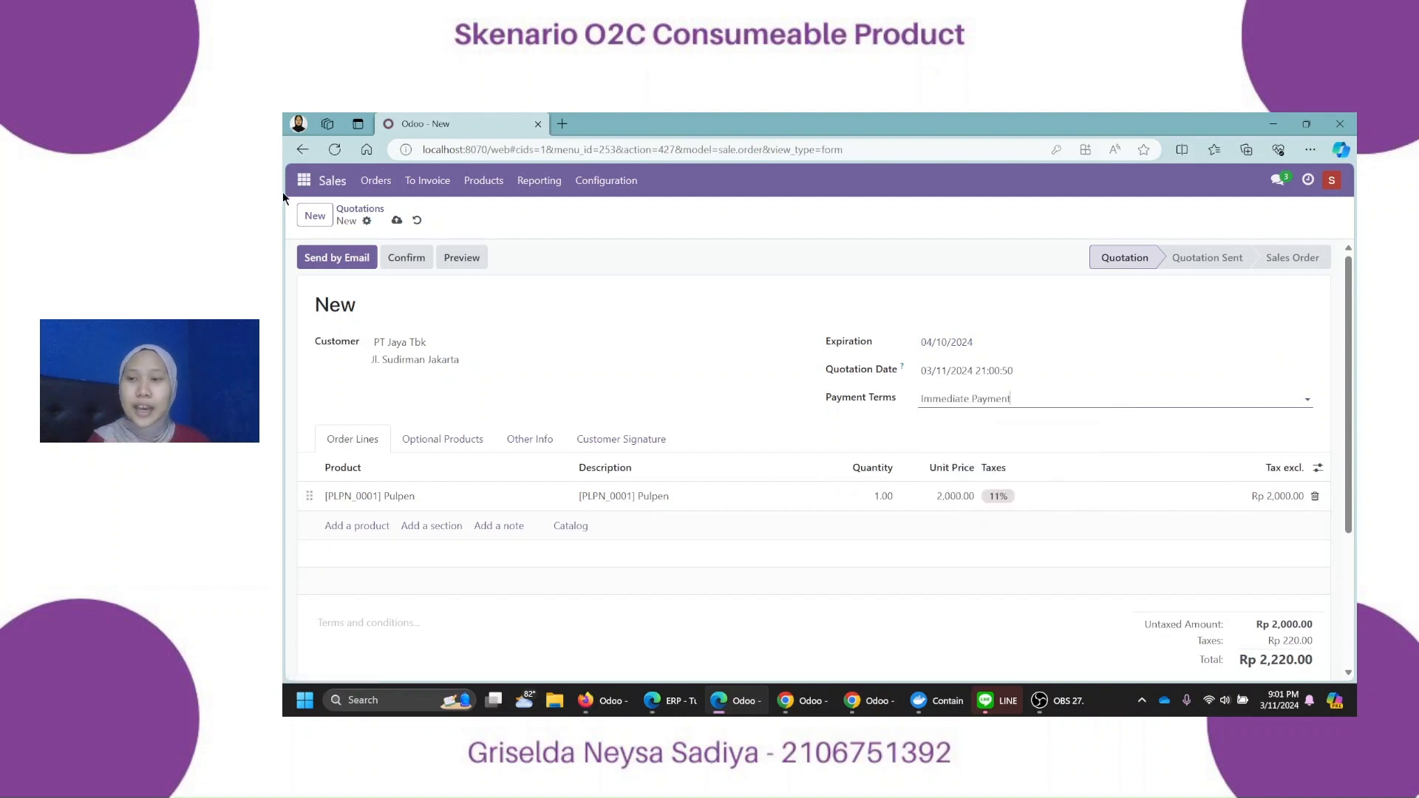
left_click(363, 210)
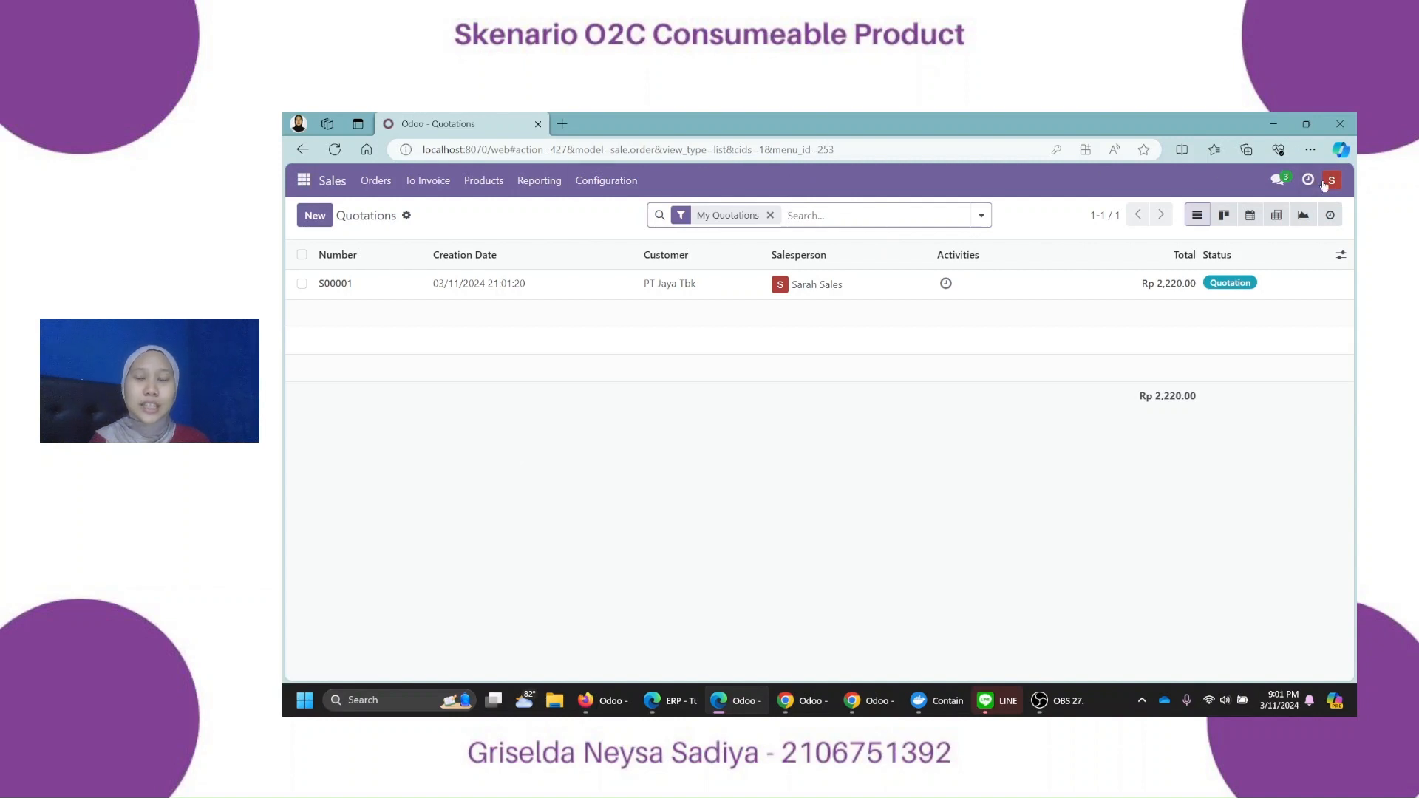
Reopen quotation S00001, send it to the customer by email and confirm it as a sales order
left_click(350, 294)
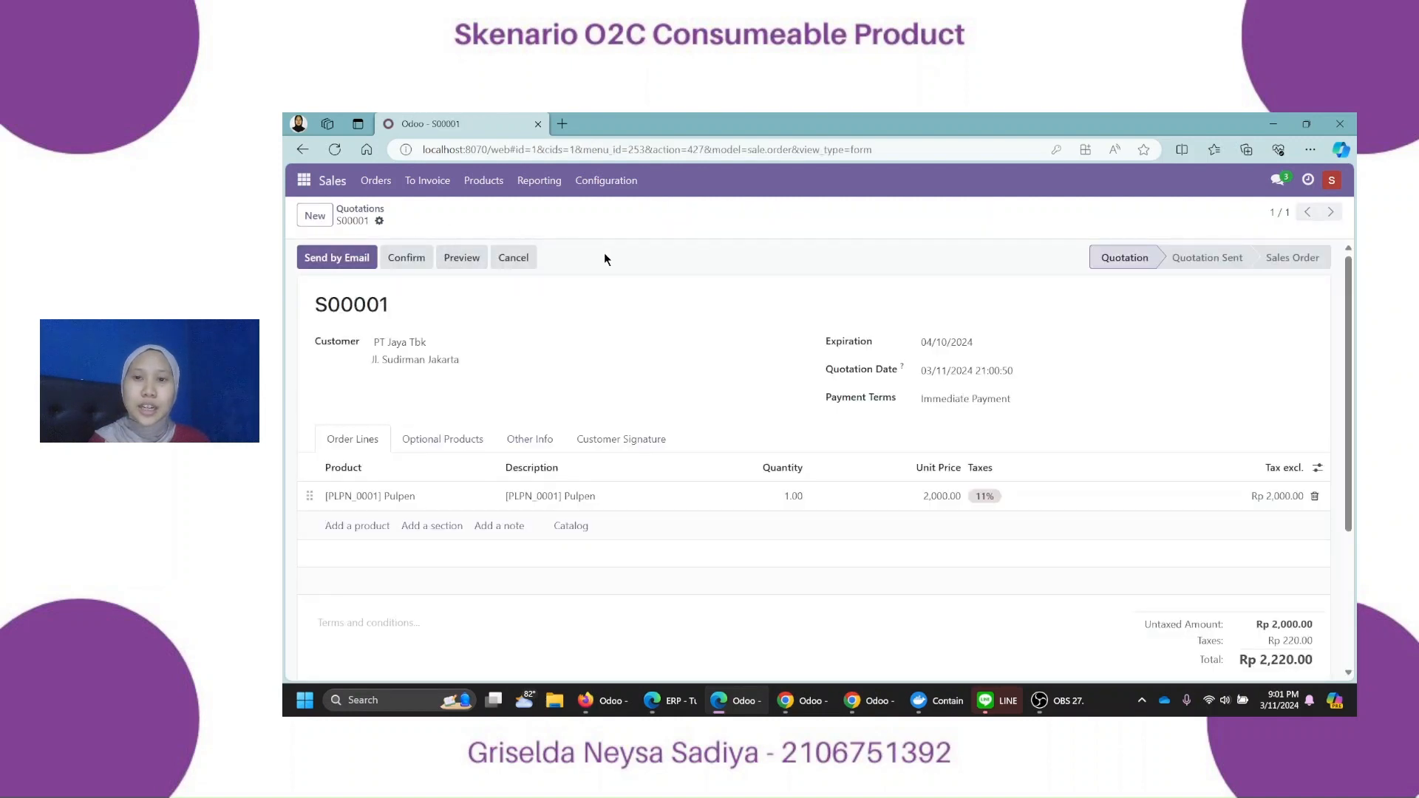
left_click(343, 259)
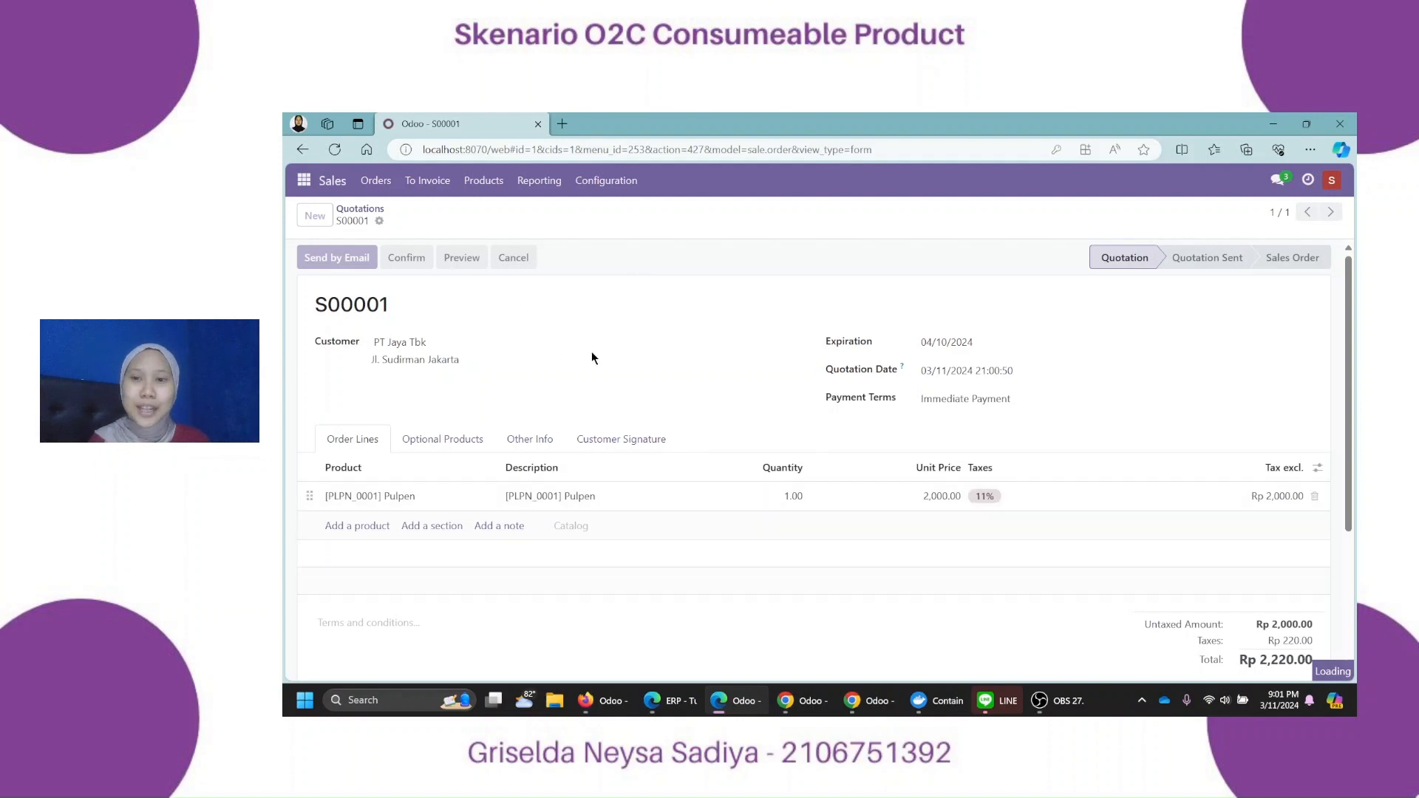
left_click(490, 630)
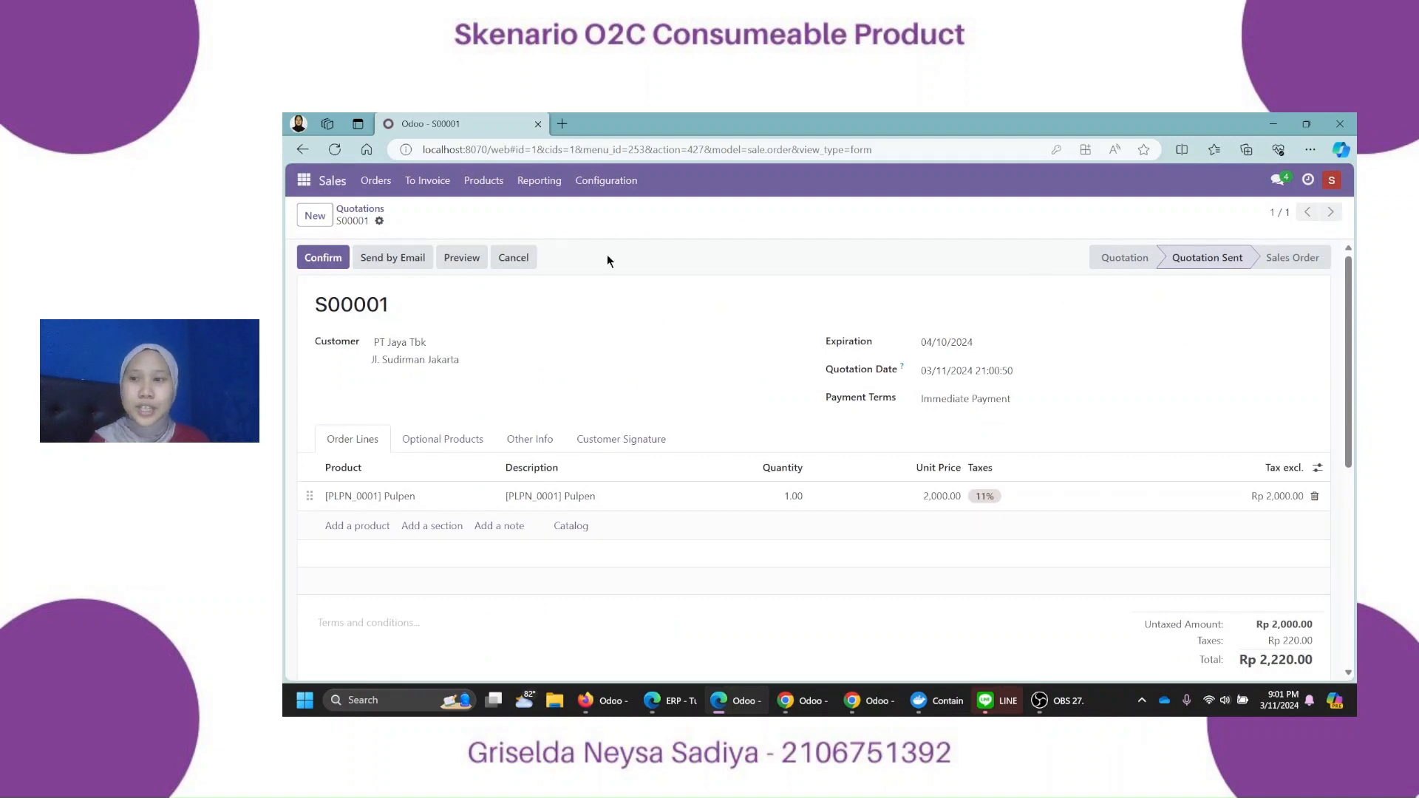
left_click(321, 260)
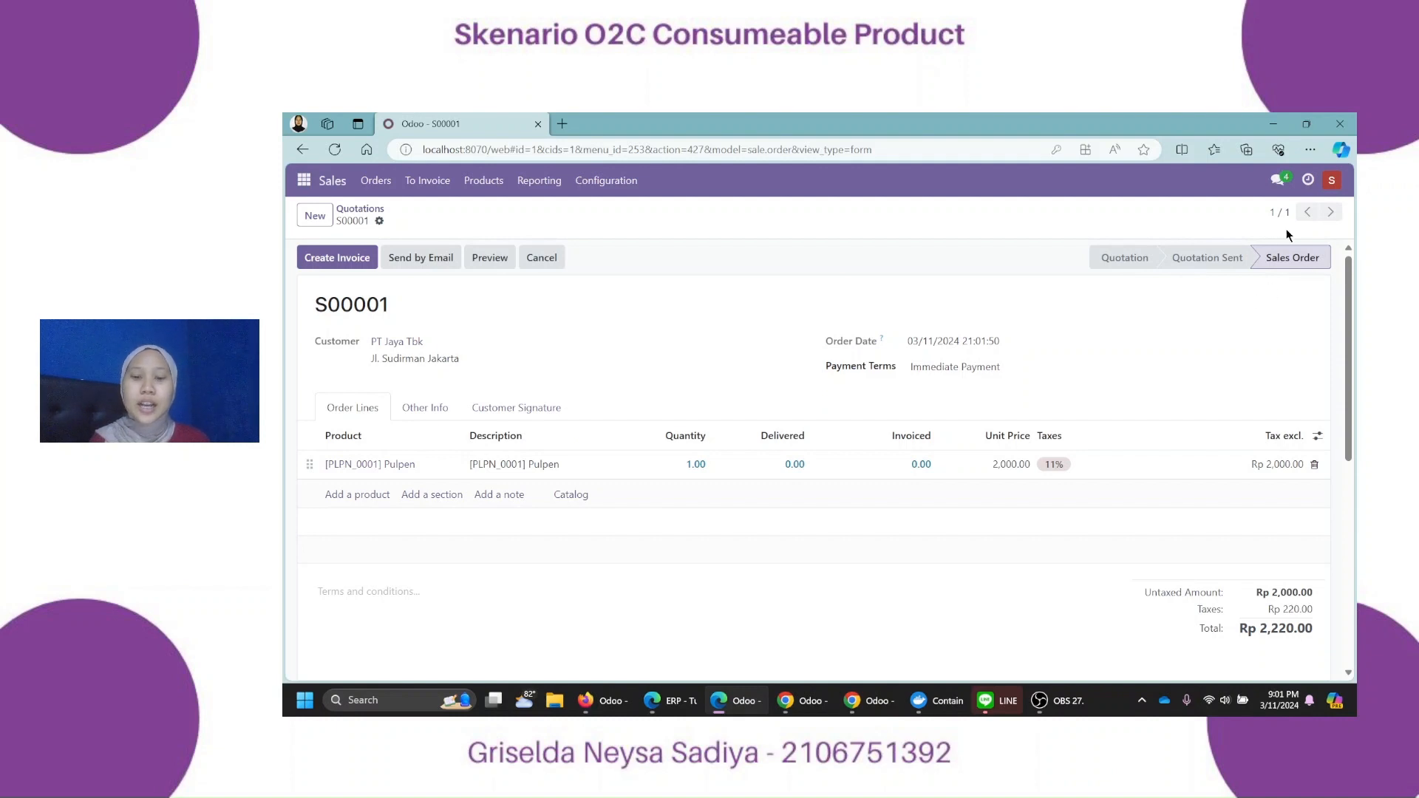
Look up the ready delivery orders in the Chrome Inventory session and compare their source document with the sales order in Edge
left_click(790, 700)
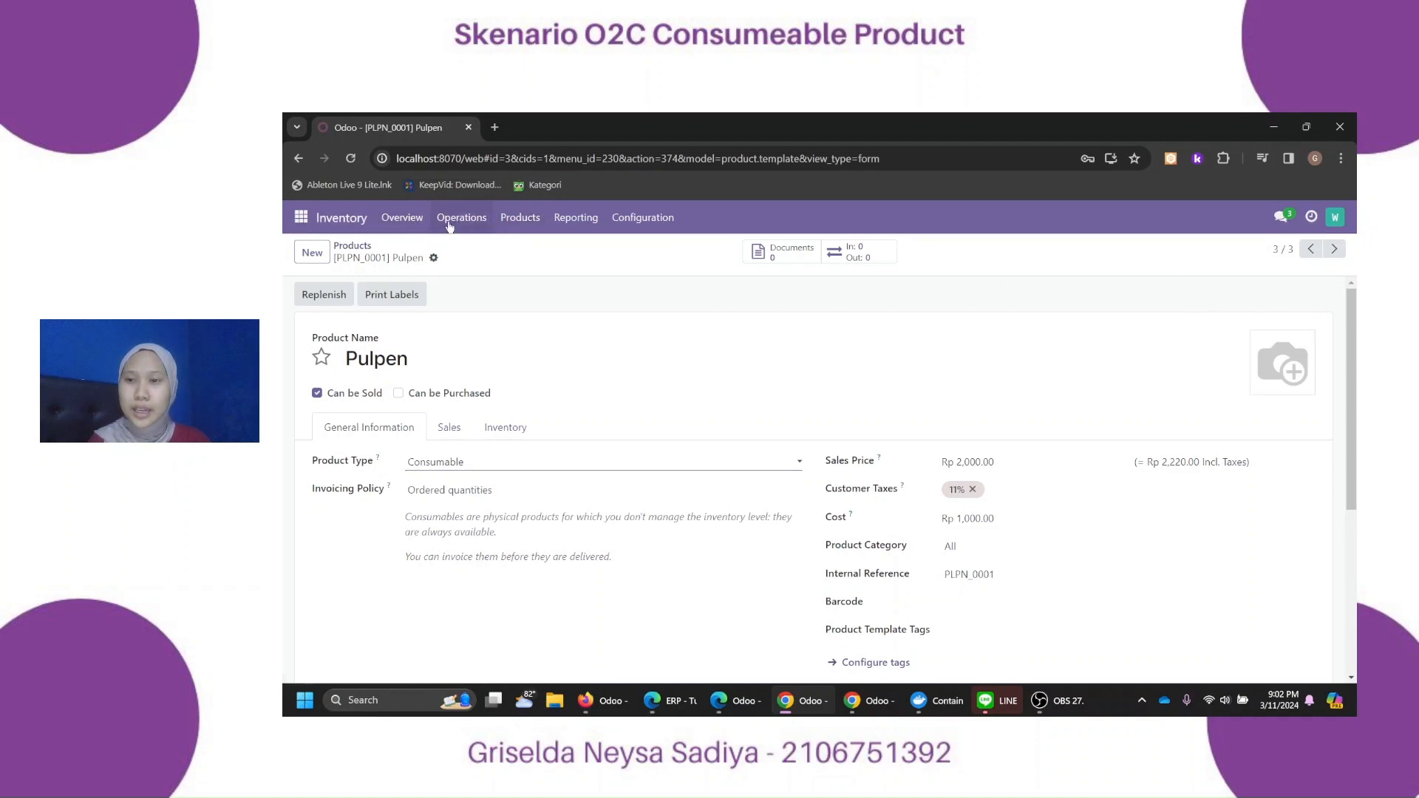
left_click(415, 224)
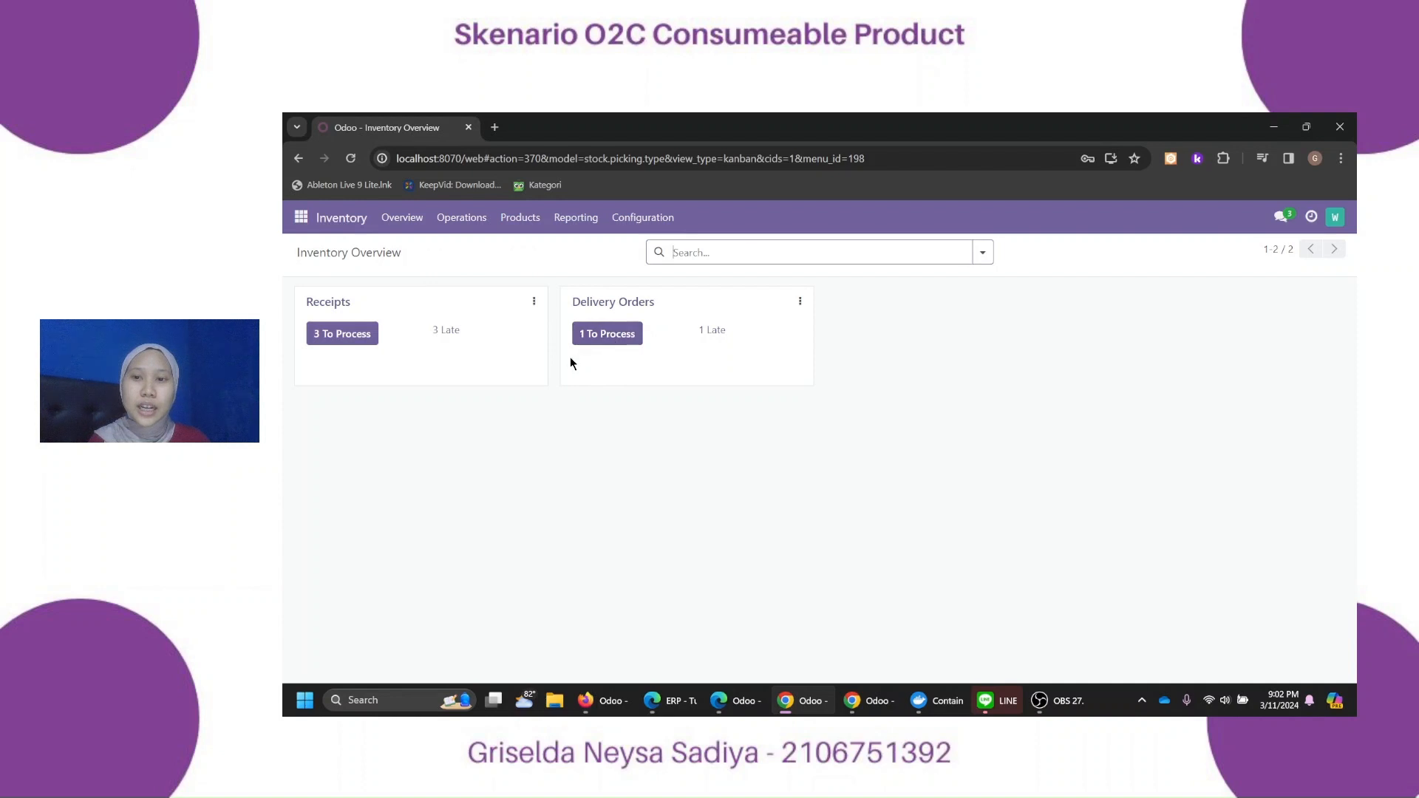
left_click(612, 334)
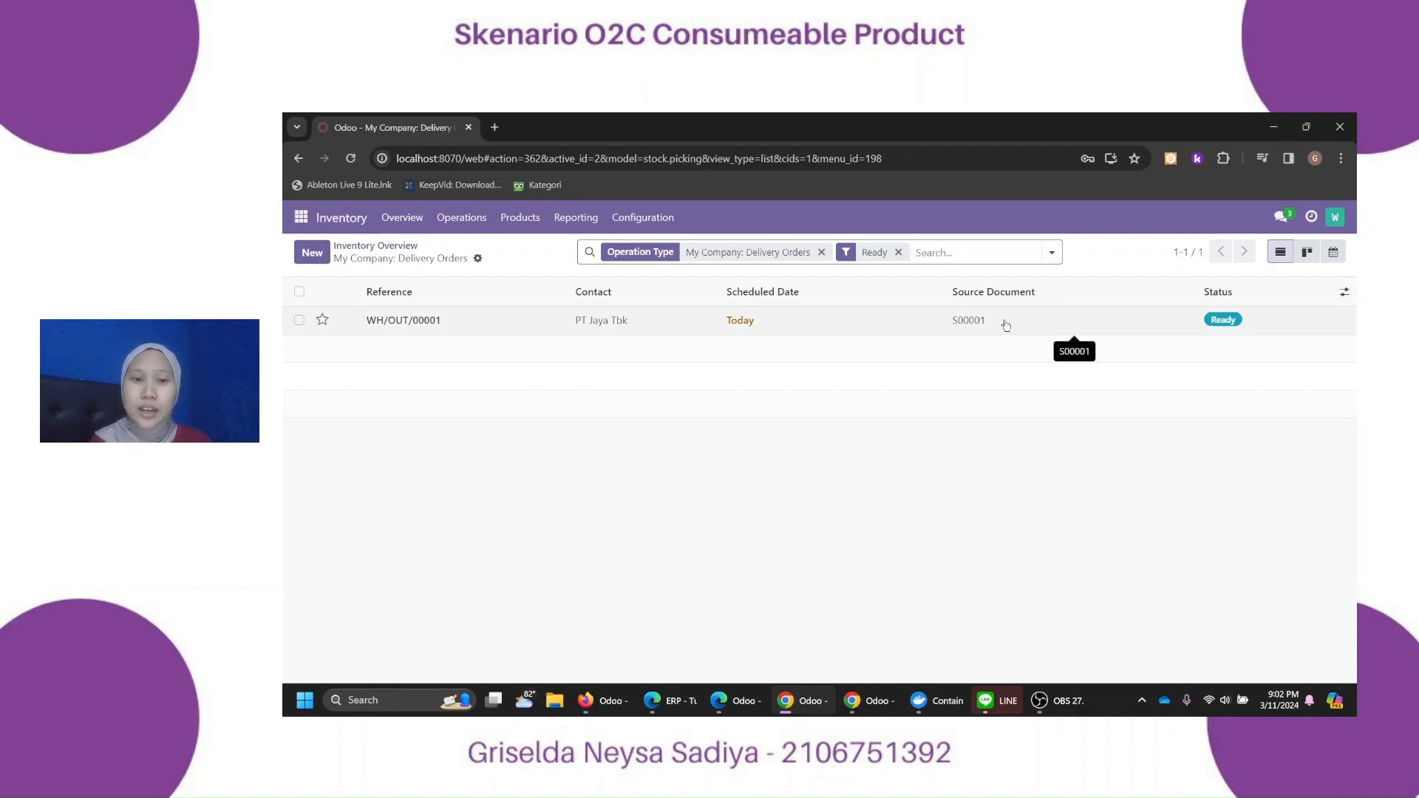
left_click(734, 700)
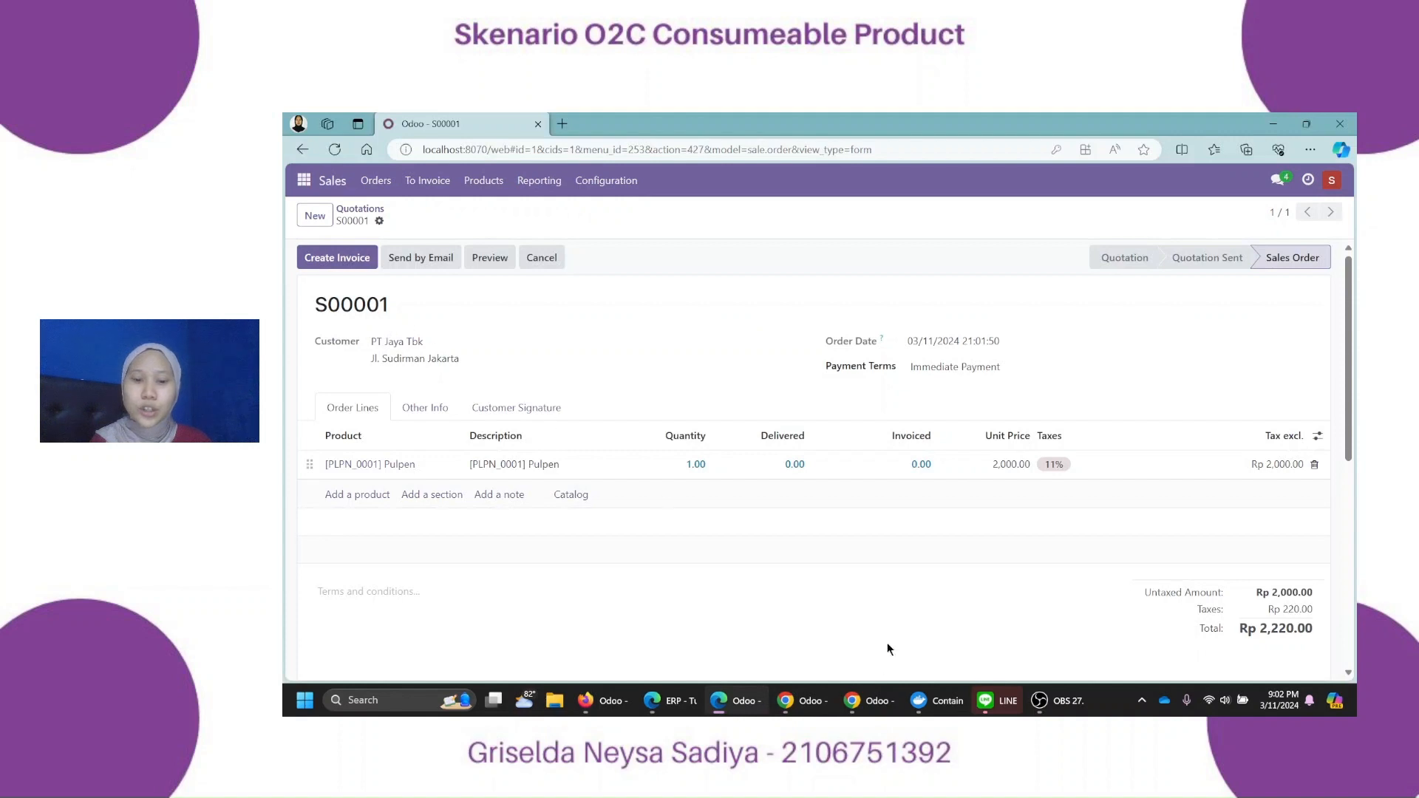
Open the ready delivery order for S00001 in the Chrome Inventory session and check its Pulpen quantity
left_click(800, 702)
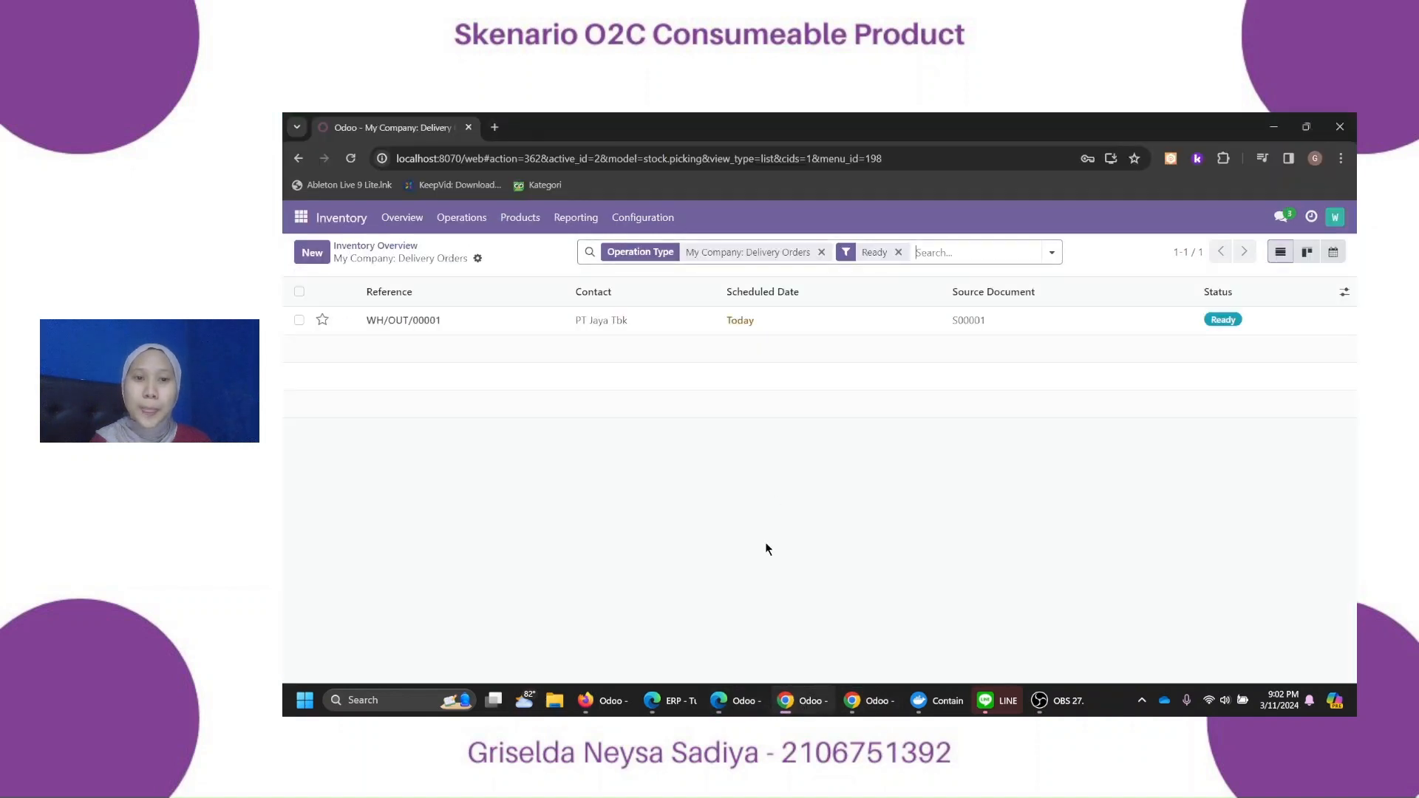
left_click(390, 323)
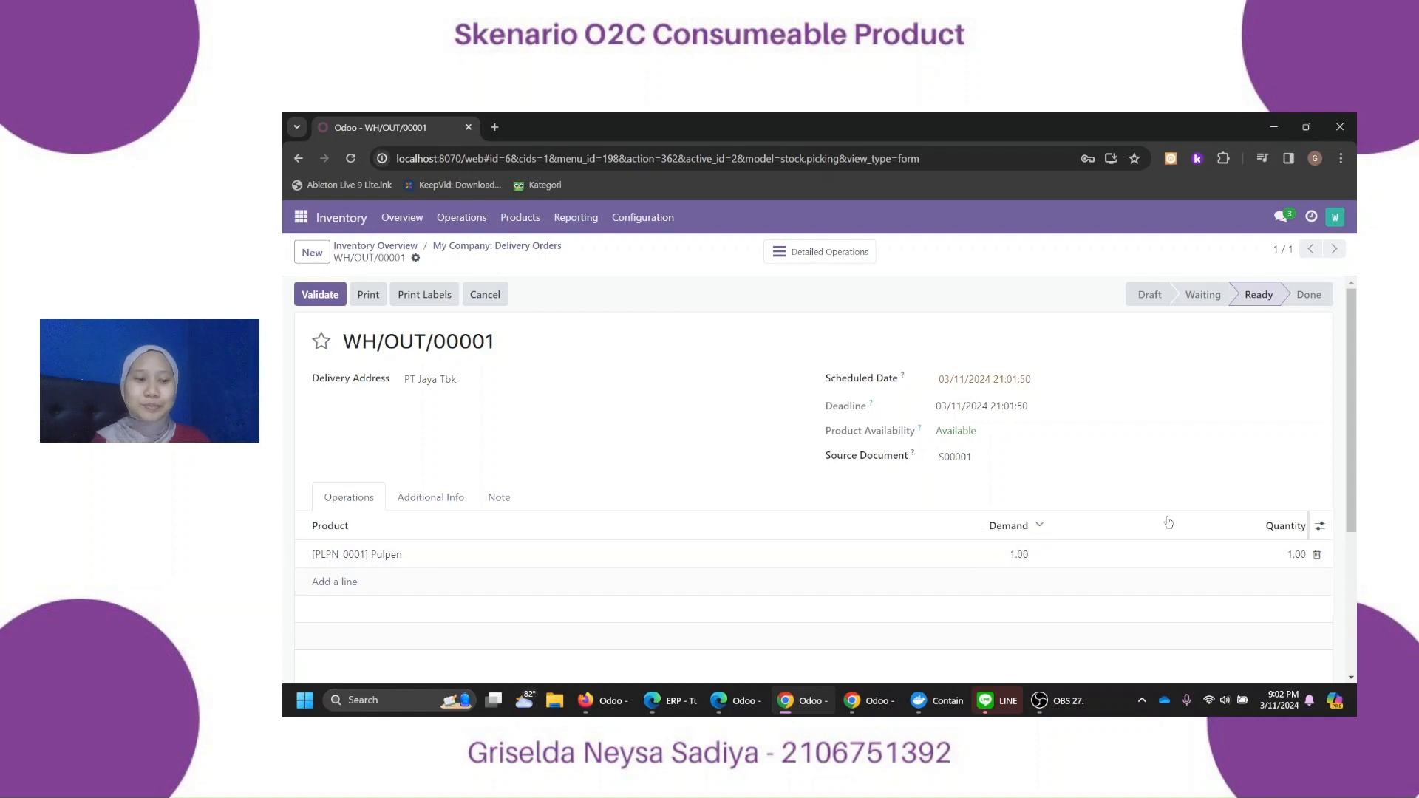
left_click(1299, 557)
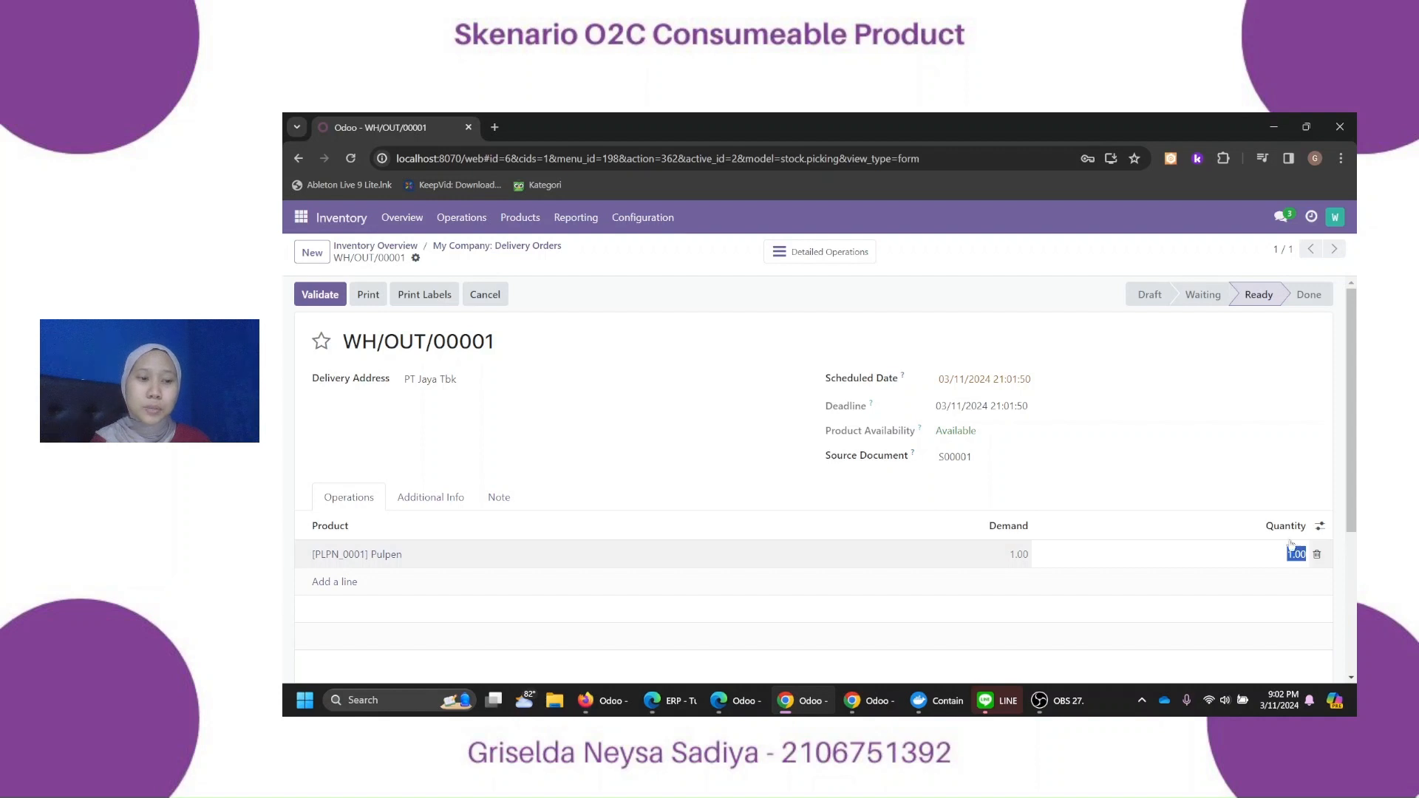
left_click(1255, 449)
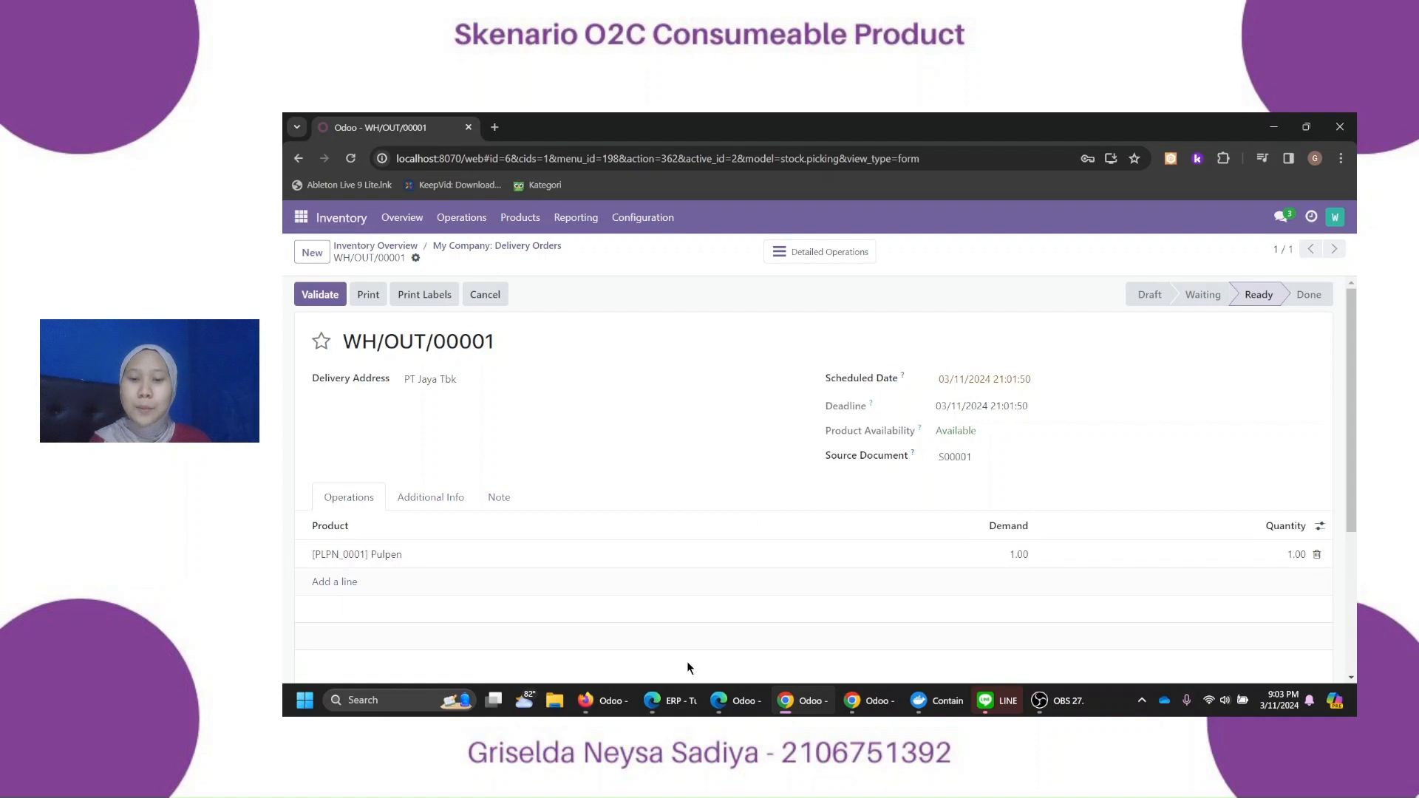
Switch to Edge and cancel sales order S00001, accepting the cancellation without changing its details
left_click(728, 711)
left_click(773, 651)
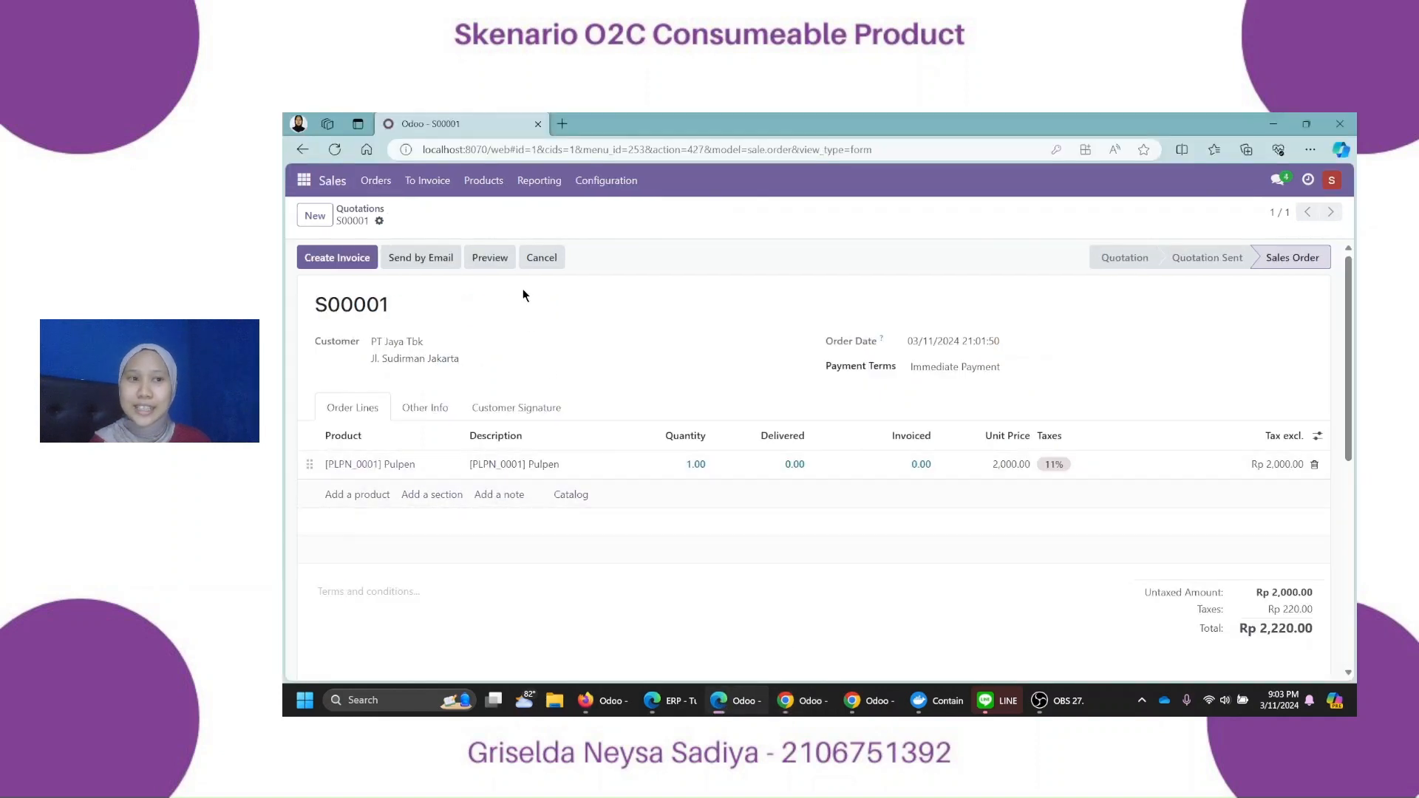
left_click(541, 260)
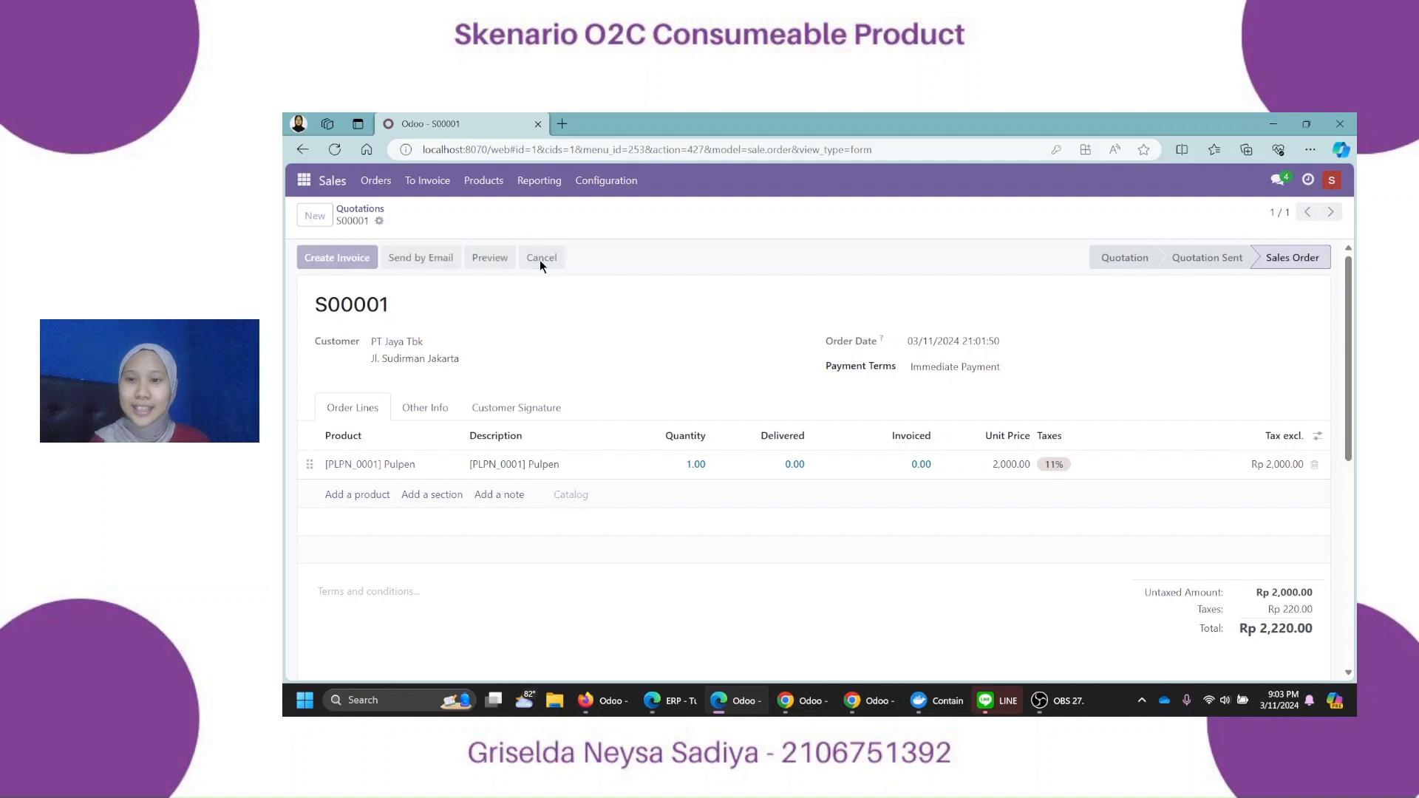
left_click(596, 575)
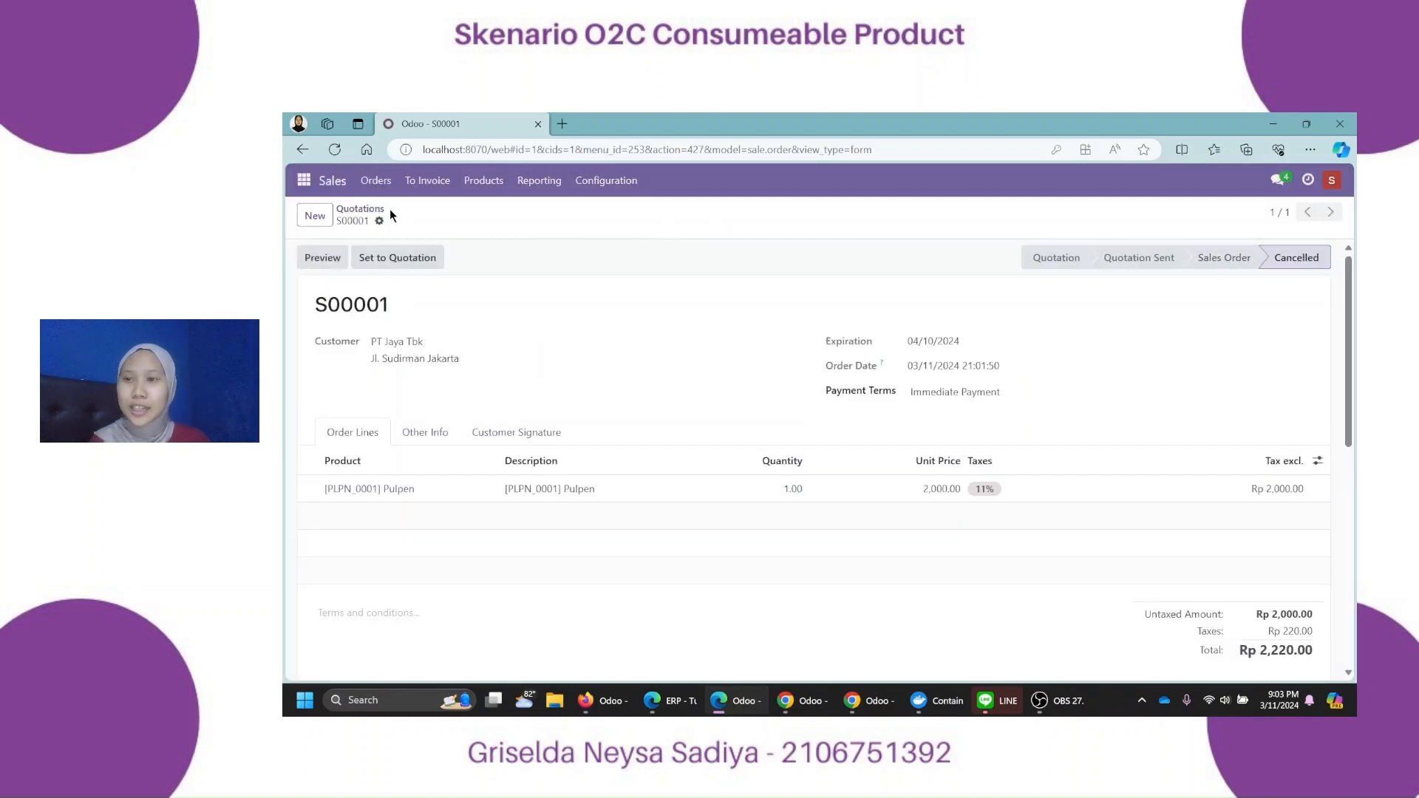
Create a new quotation for customer PT Jaya Tbk with payment terms set to Immediate Payment
left_click(361, 209)
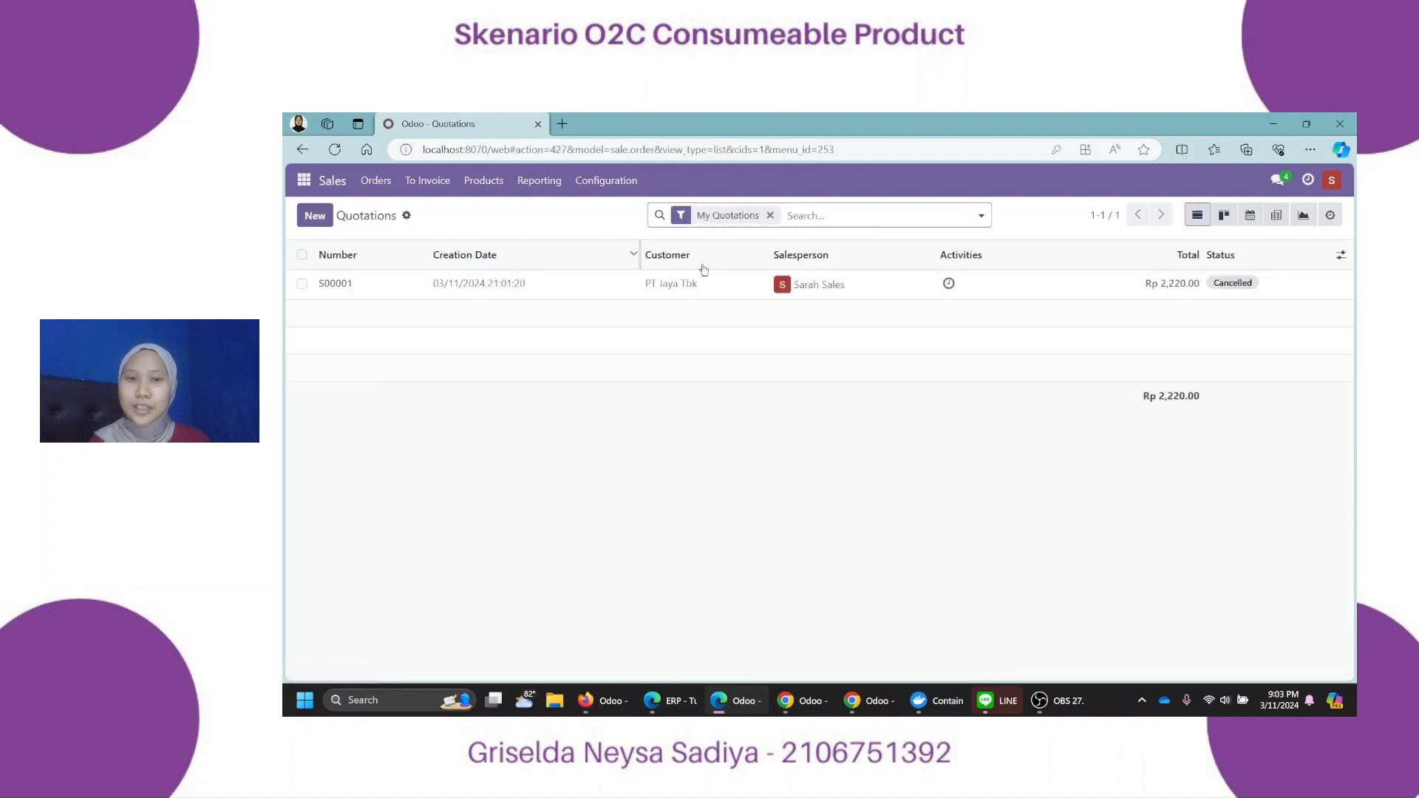
left_click(315, 216)
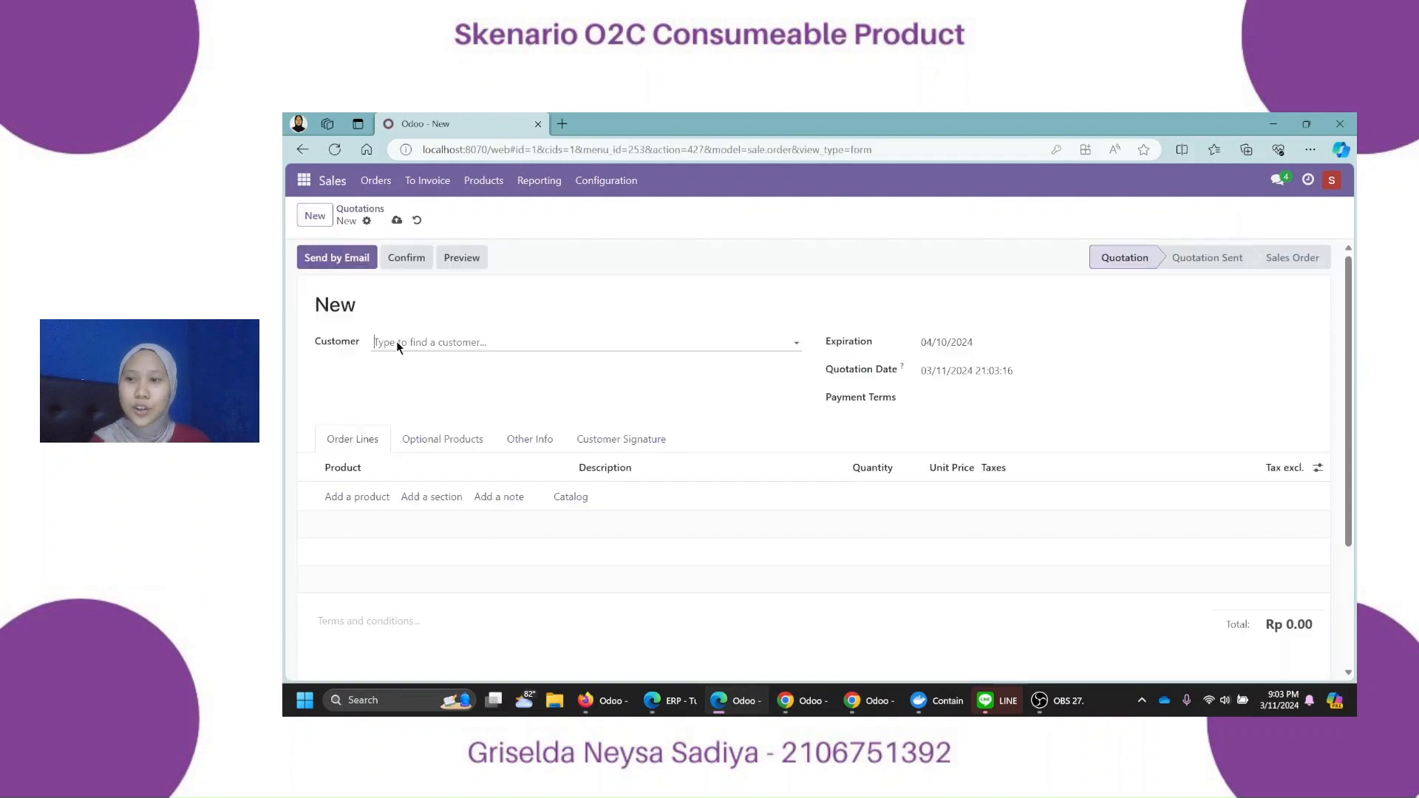
left_click(414, 368)
left_click(941, 398)
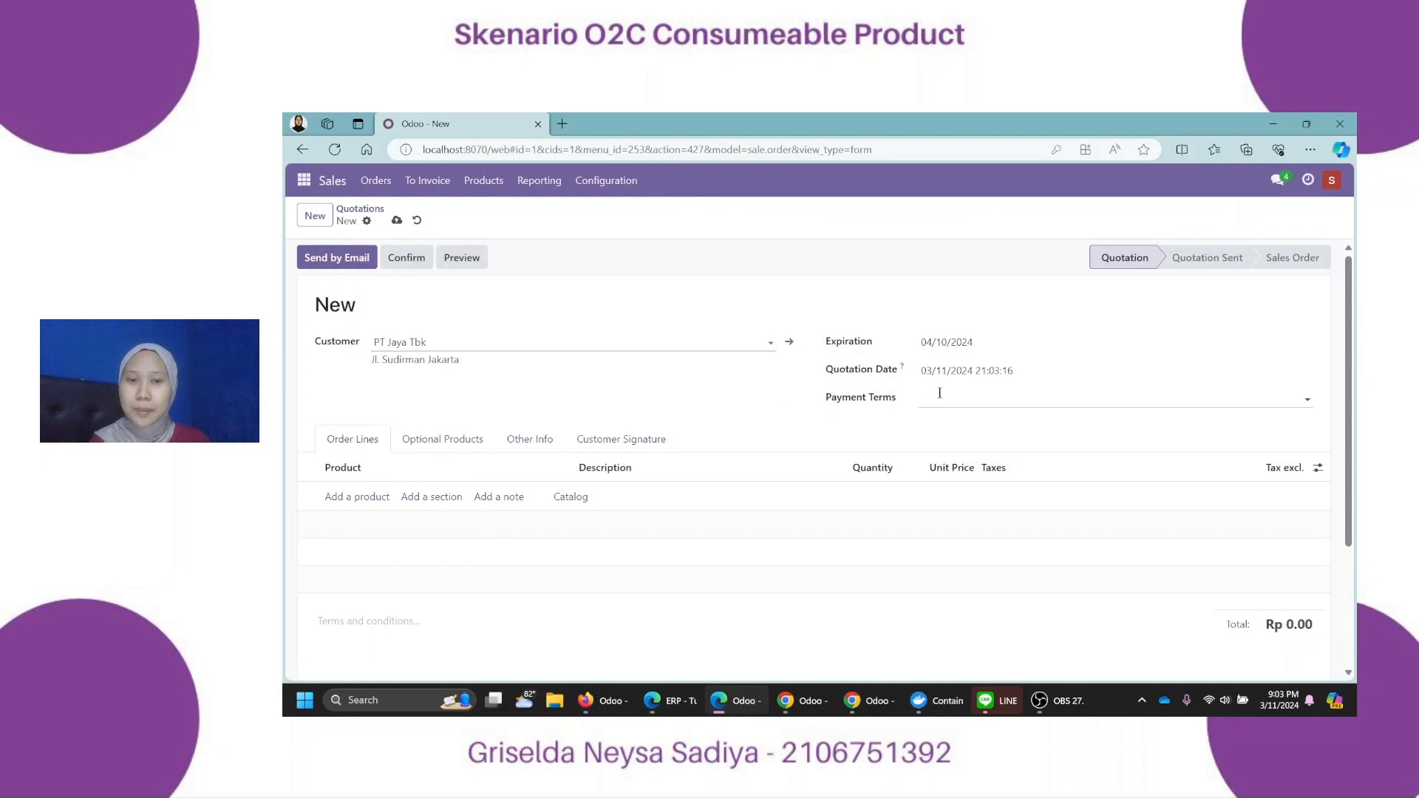
left_click(945, 424)
Add [PLPN_0001] Pulpen to the new quotation's order lines with a quantity of 300
left_click(357, 496)
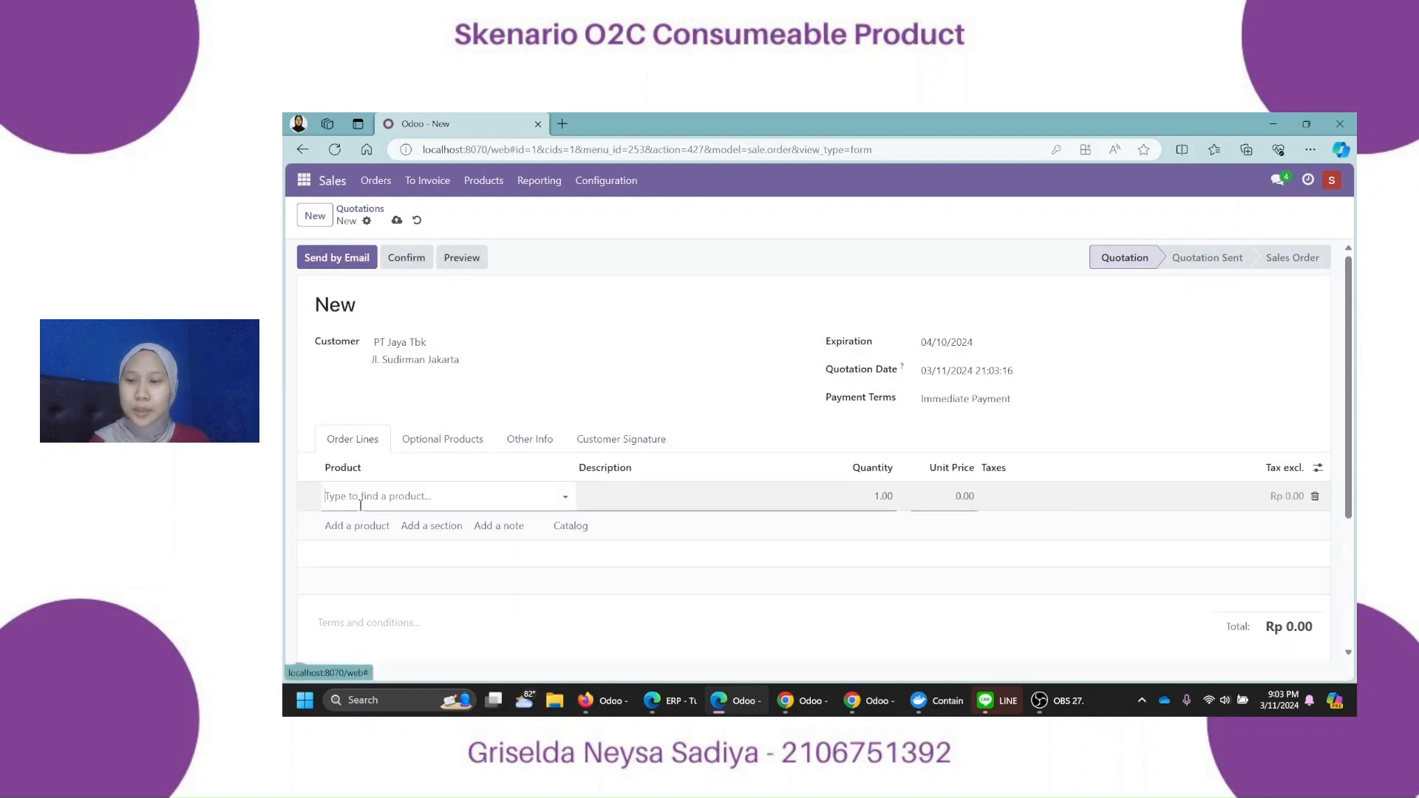
left_click(566, 497)
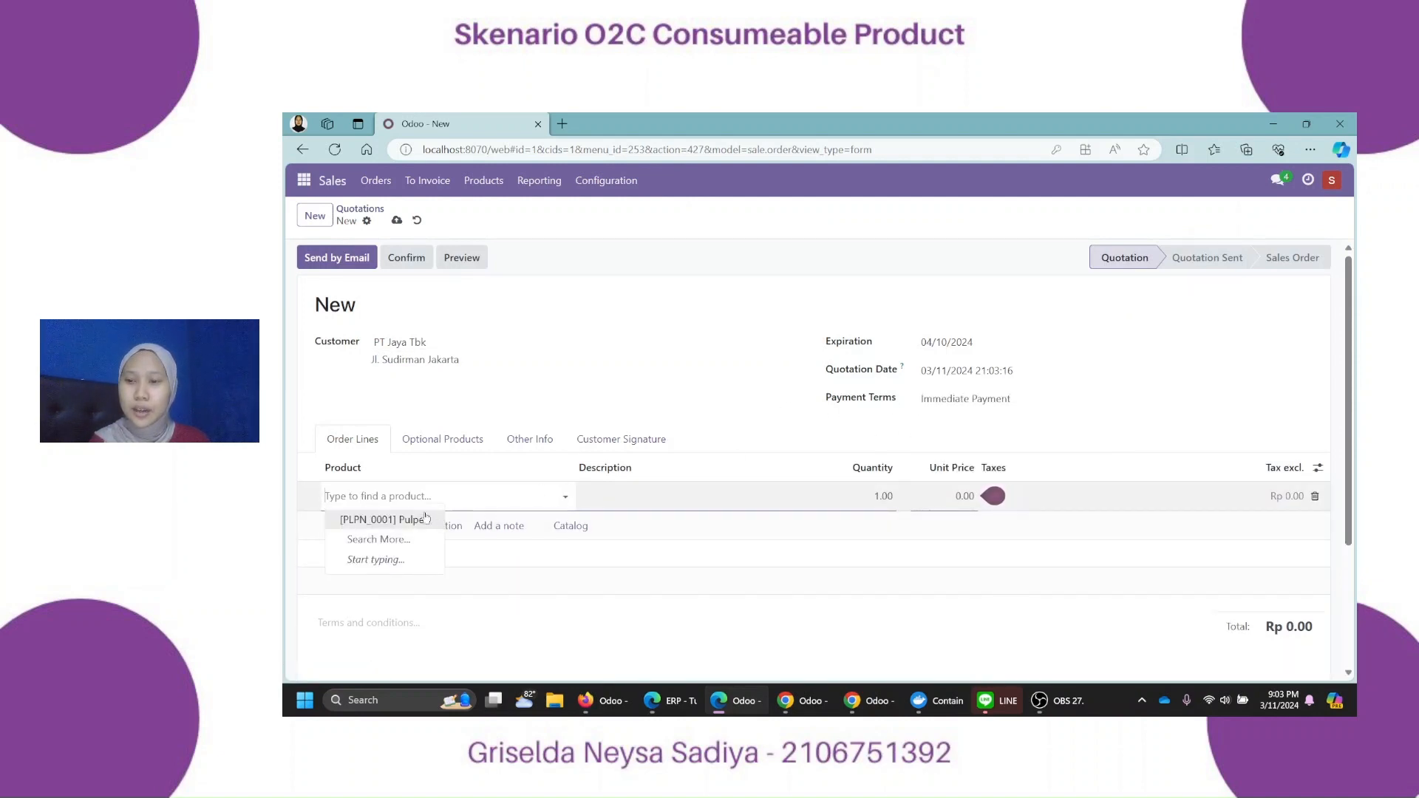
left_click(366, 513)
left_click(884, 507)
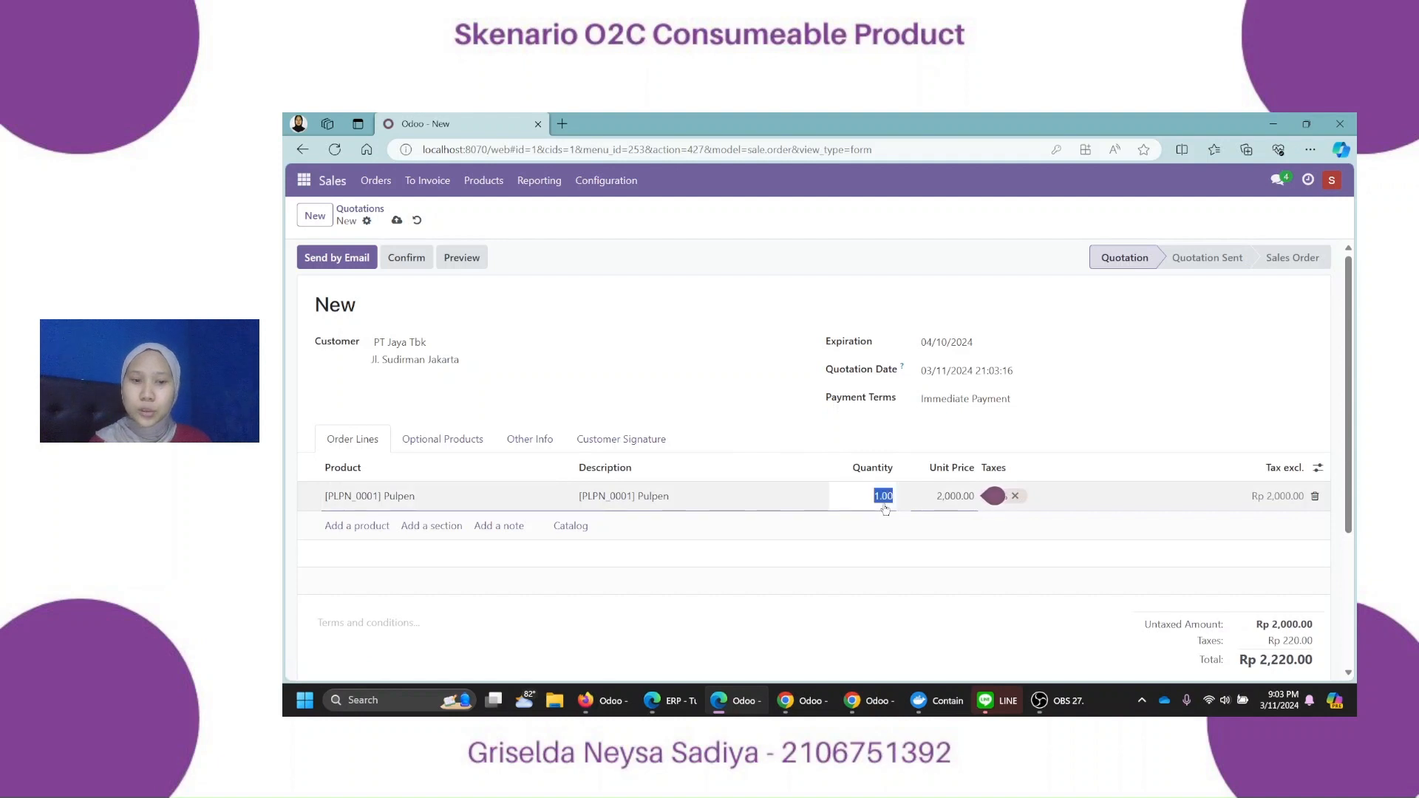
type("300")
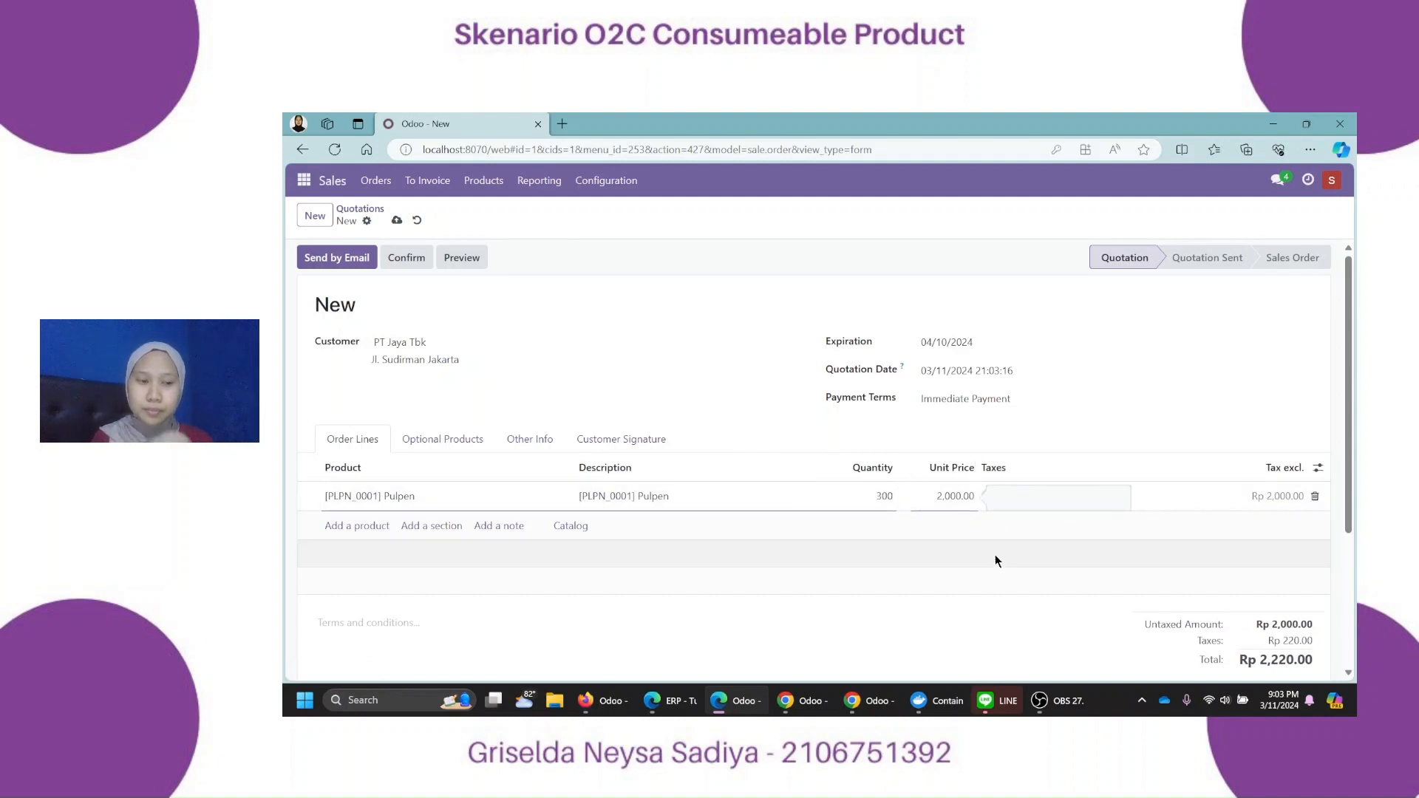
left_click(970, 642)
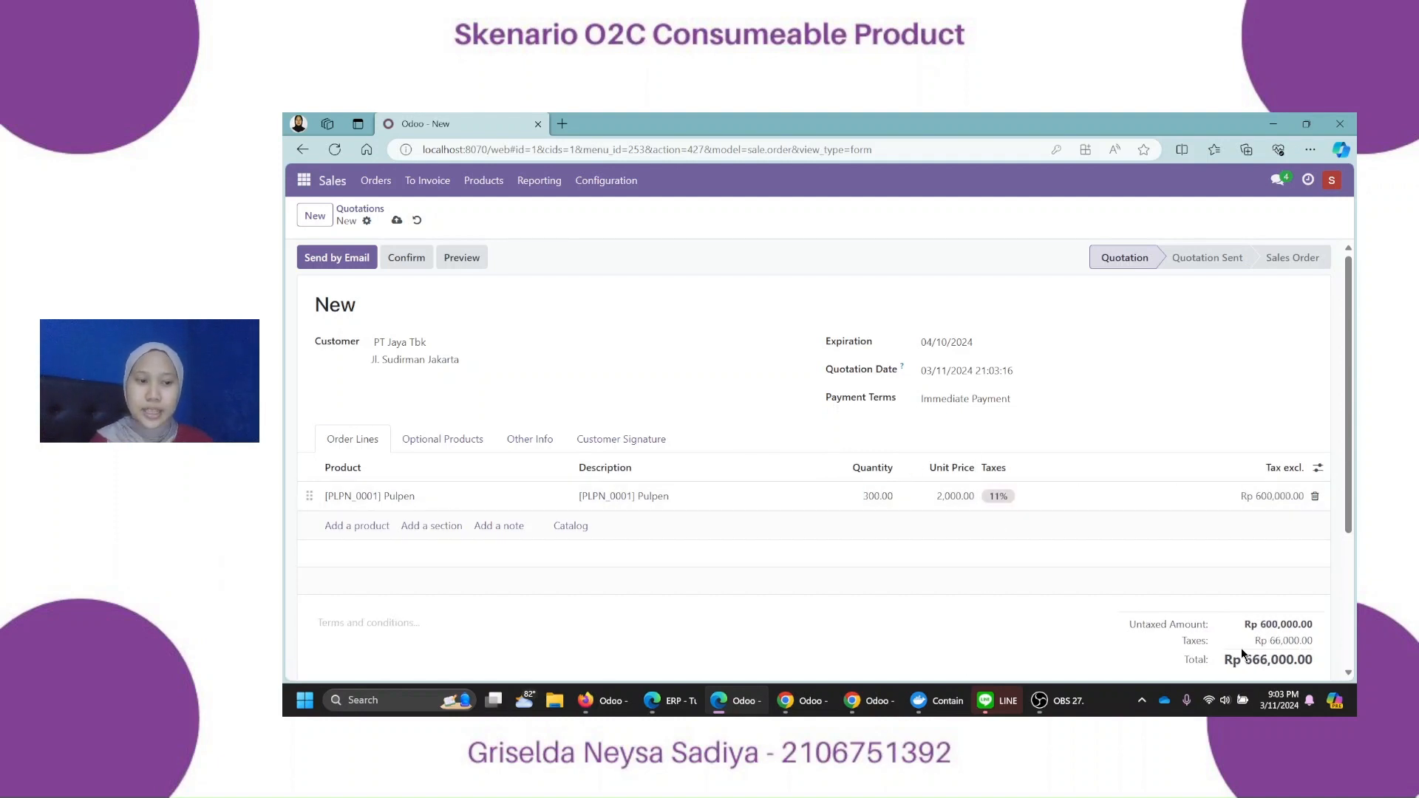
Send the 300-unit Pulpen quotation to PT Jaya Tbk by email and confirm it as a sales order
left_click(366, 260)
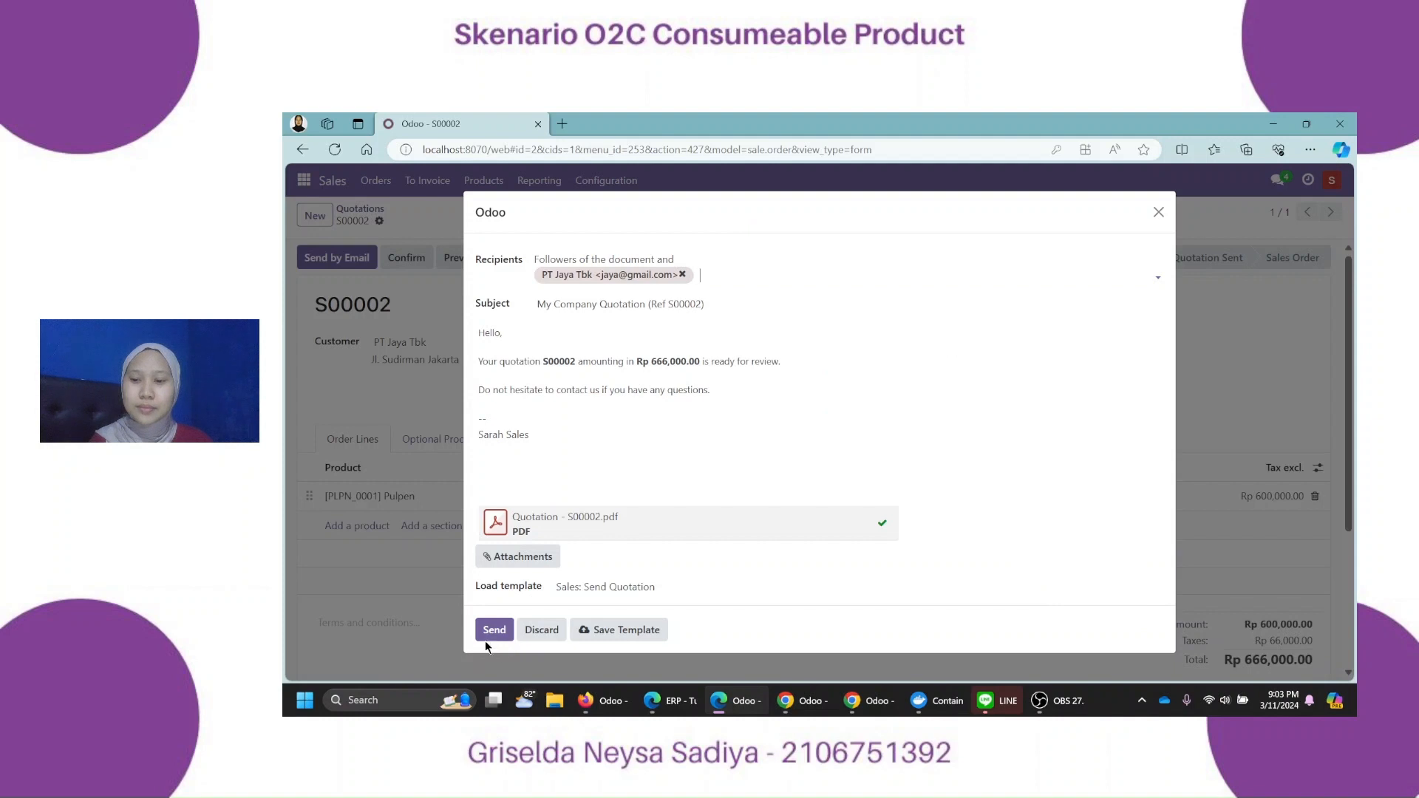
left_click(490, 633)
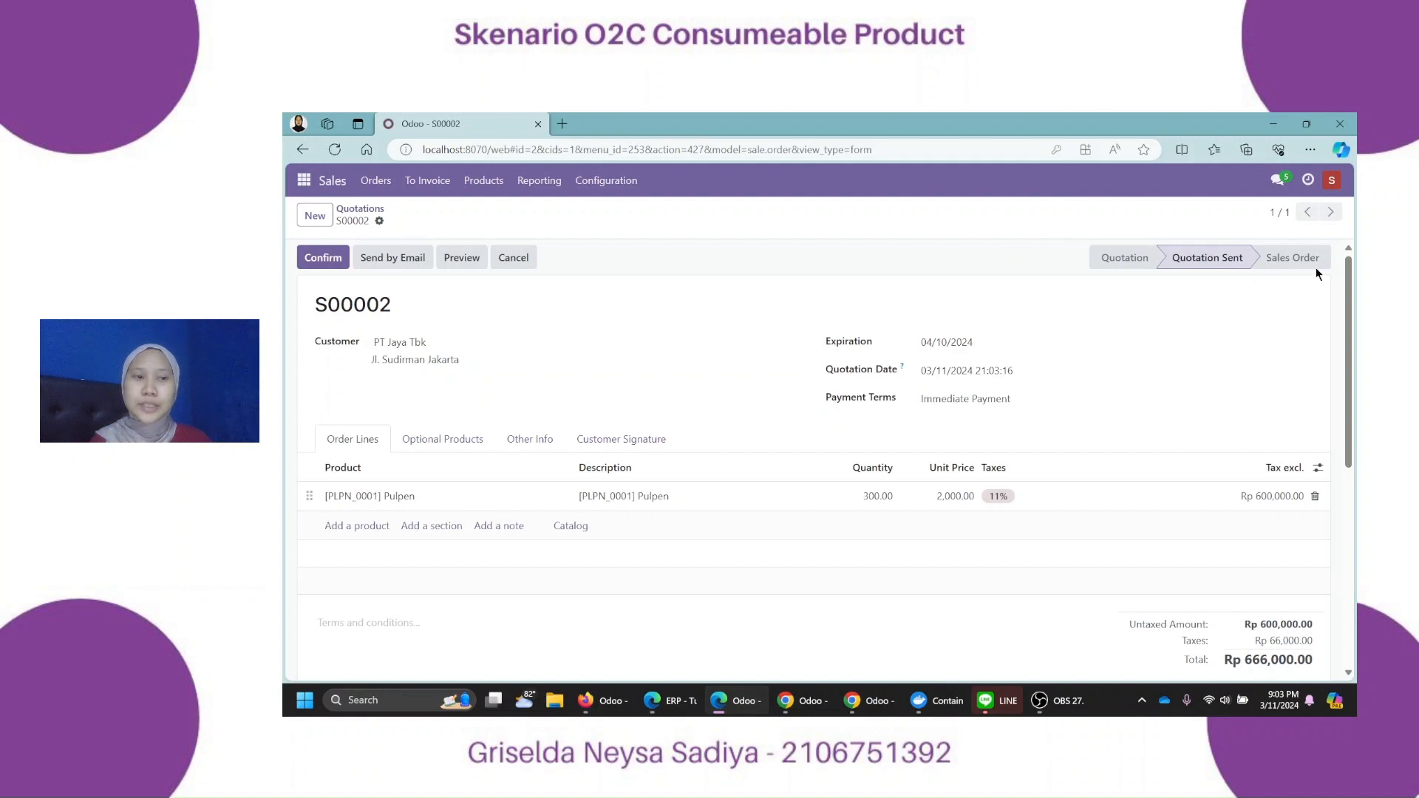
left_click(316, 265)
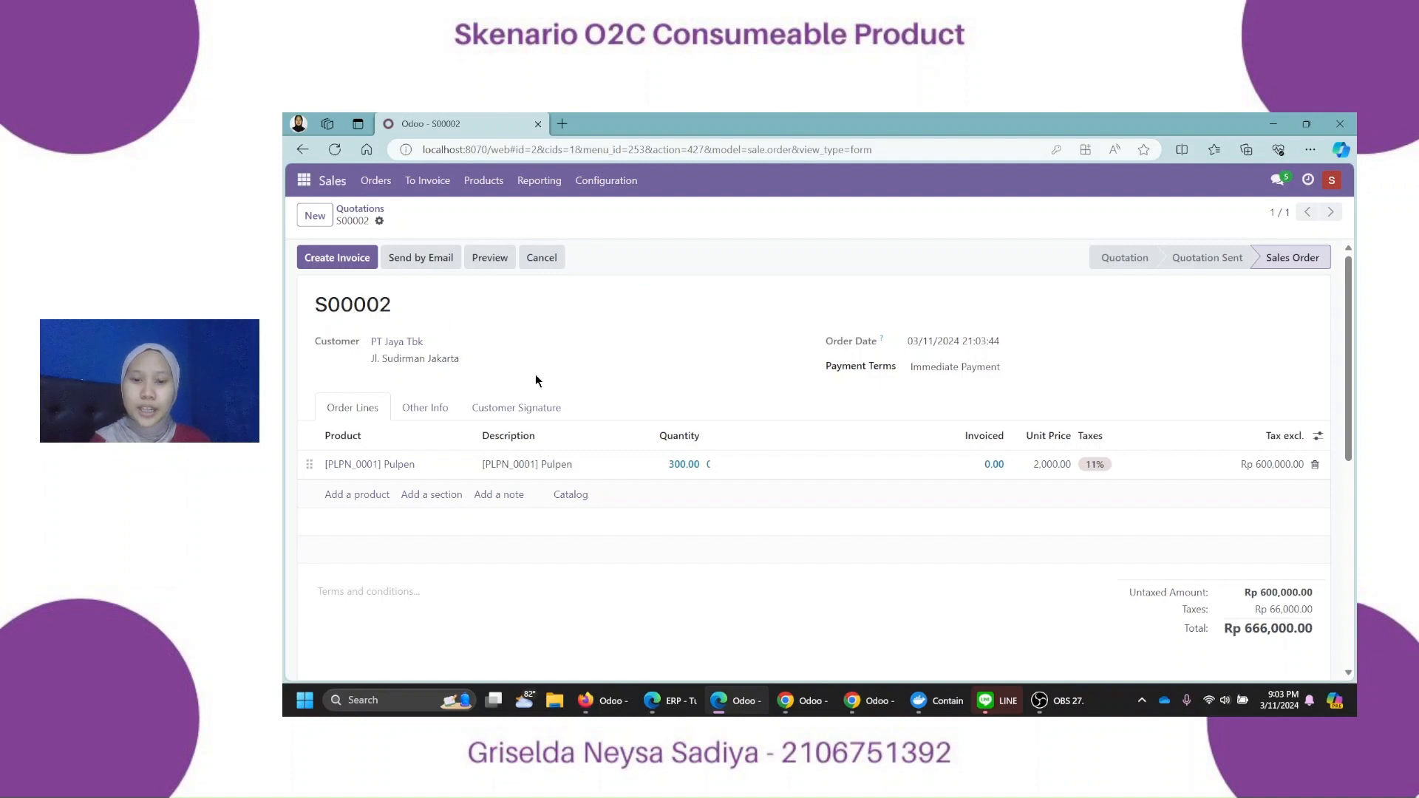
In the Chrome Inventory session, open the ready delivery order for S00002 and validate it with SMS confirmation disabled
left_click(788, 703)
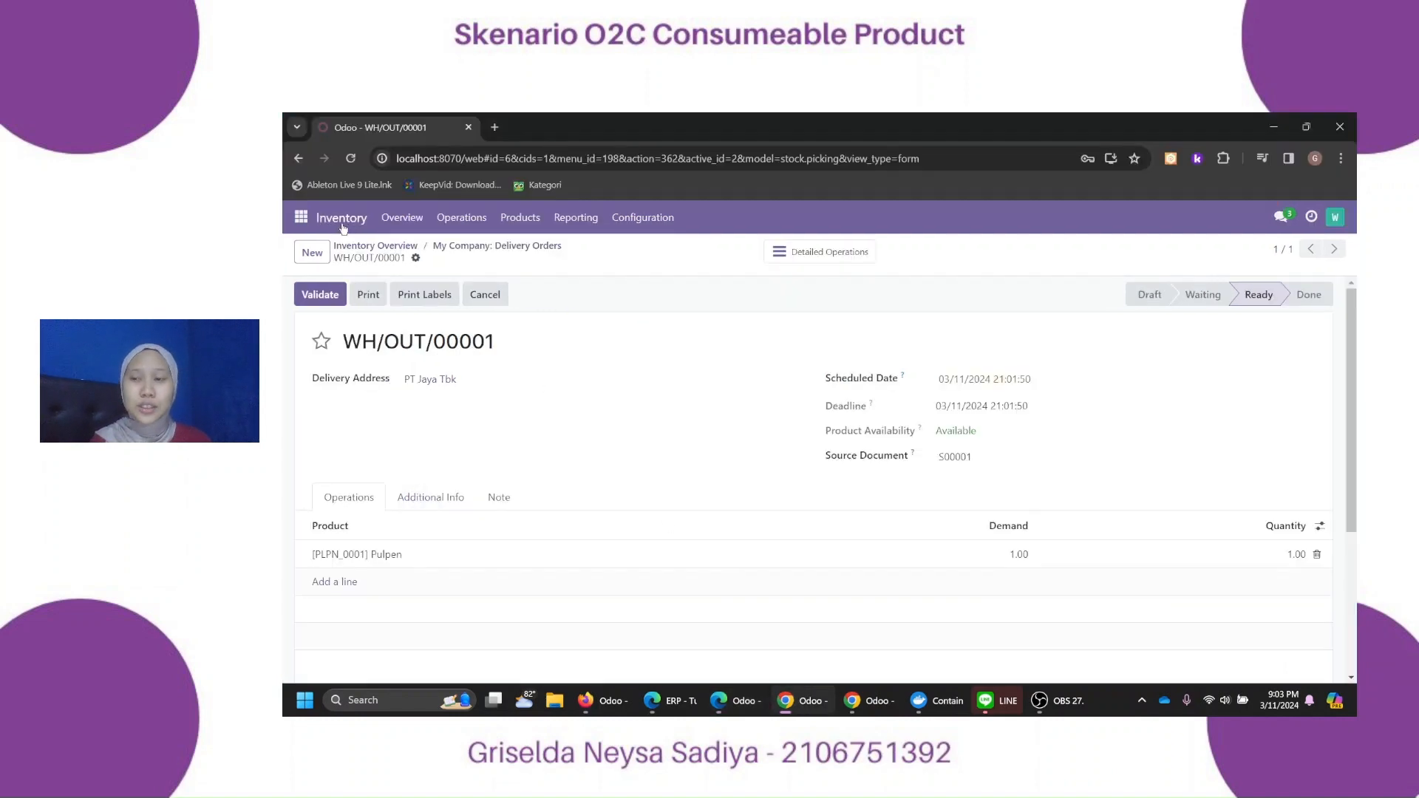
left_click(376, 247)
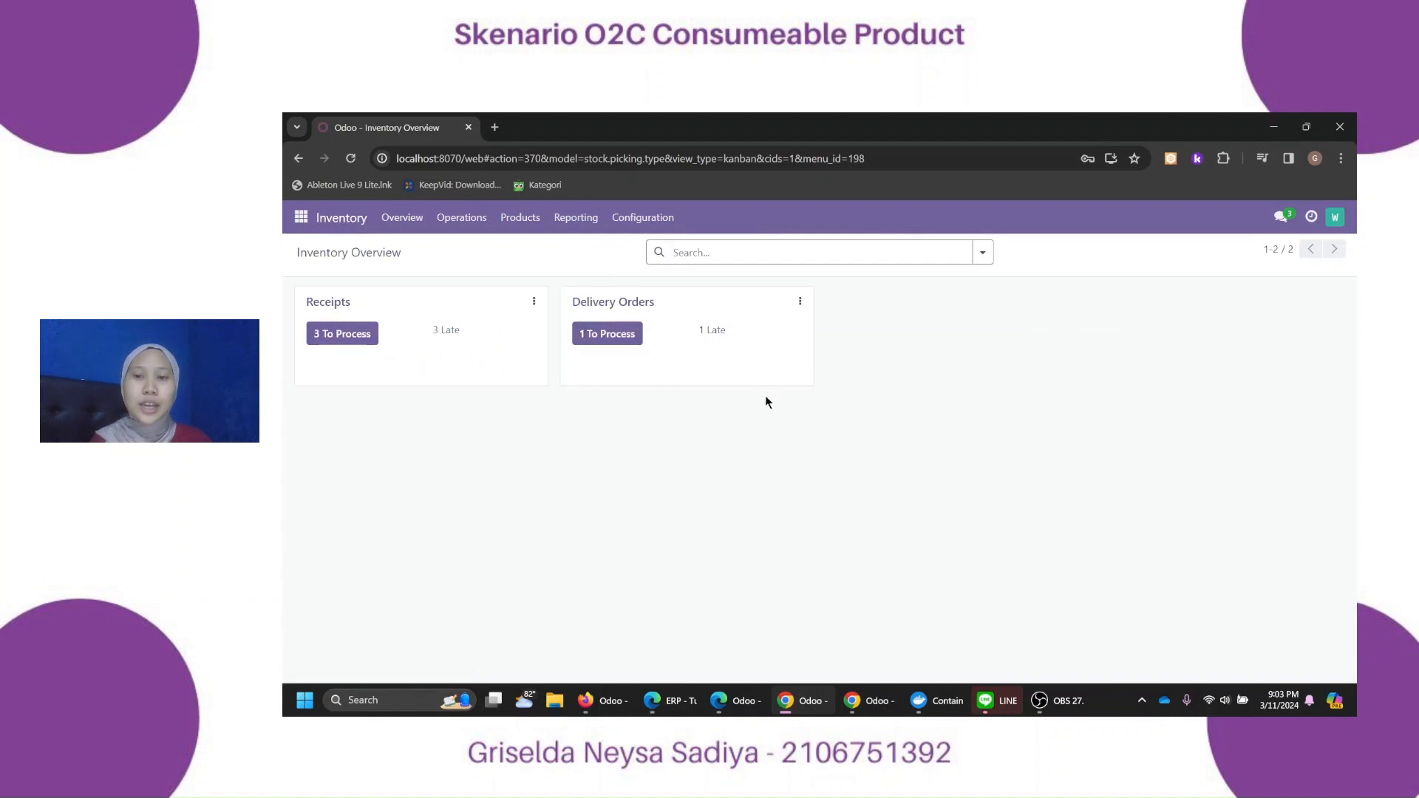
left_click(627, 334)
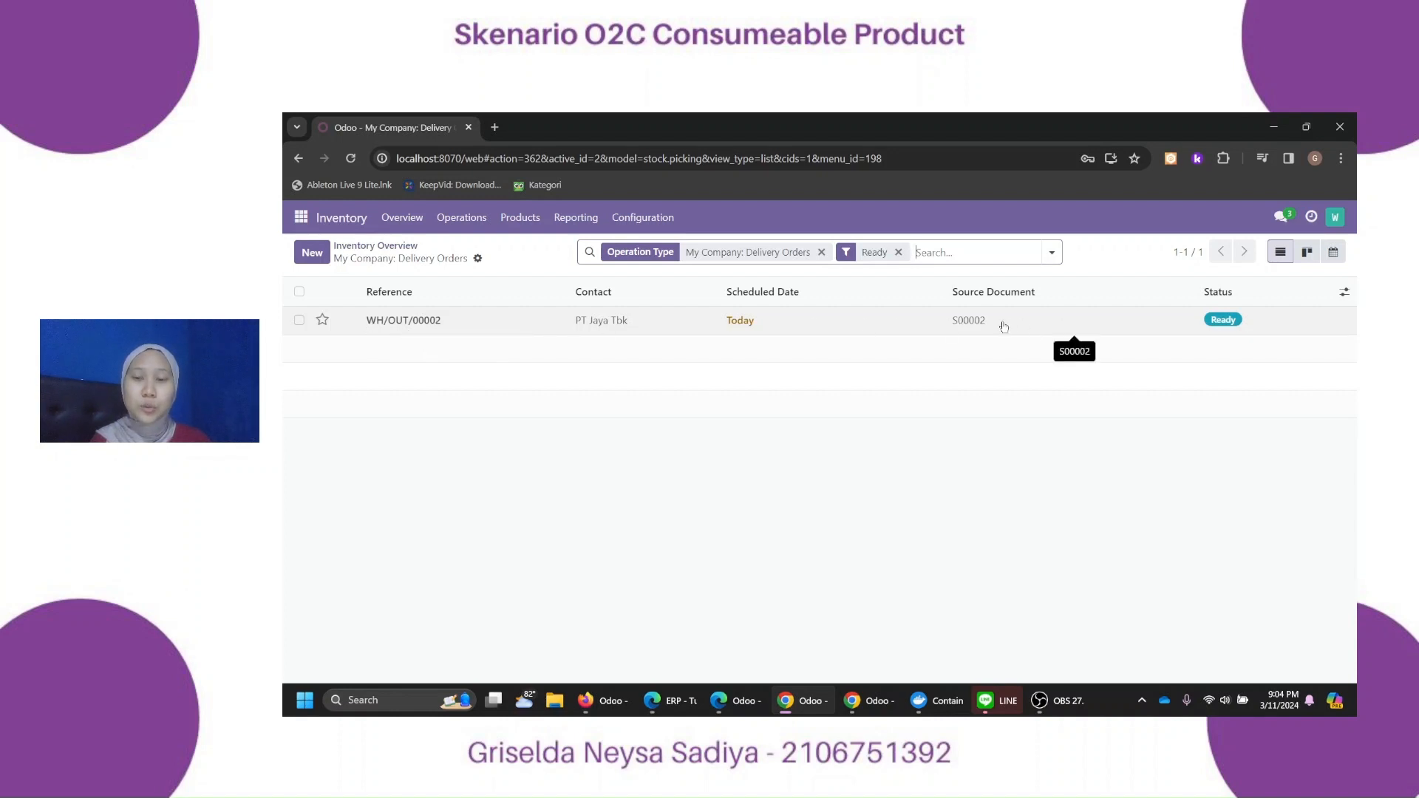
left_click(422, 316)
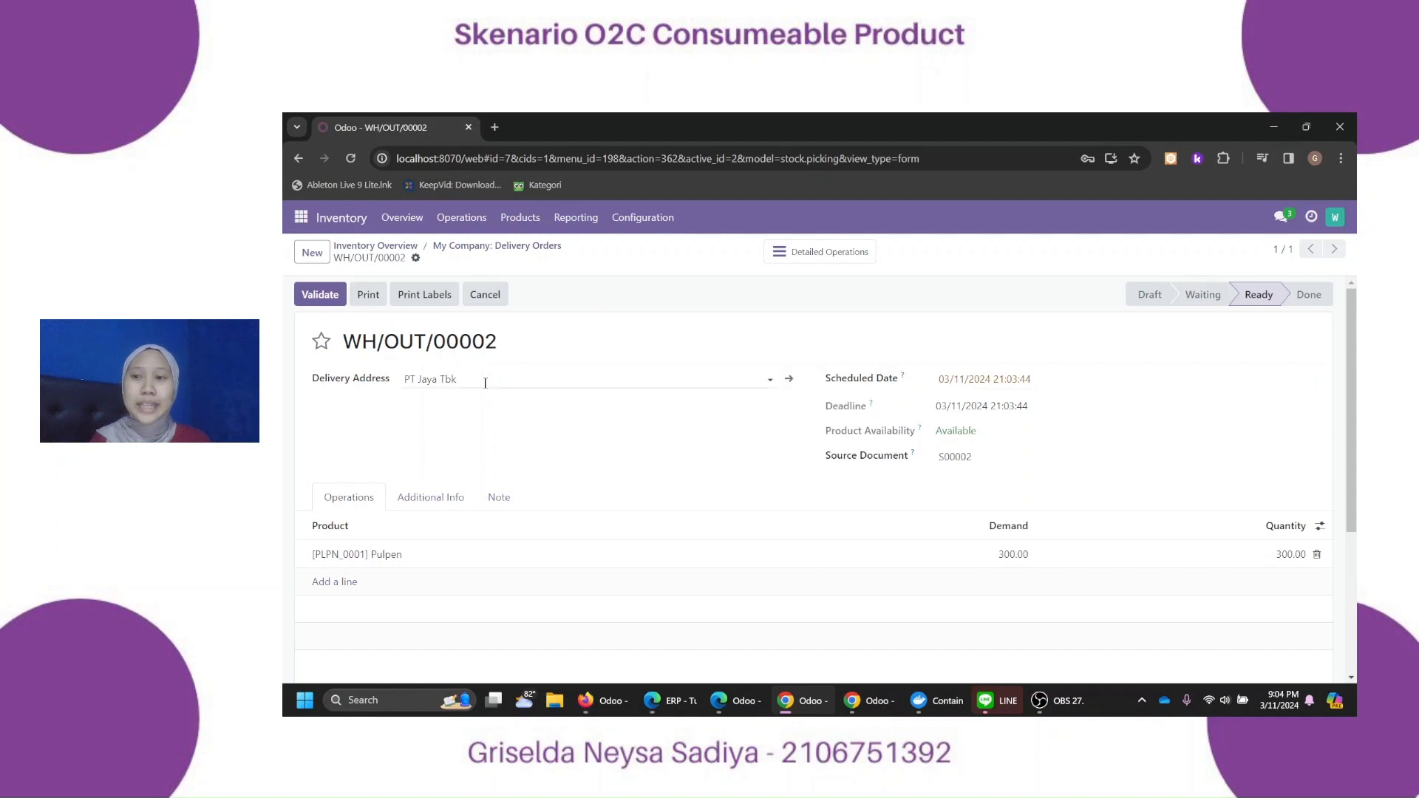
left_click(319, 296)
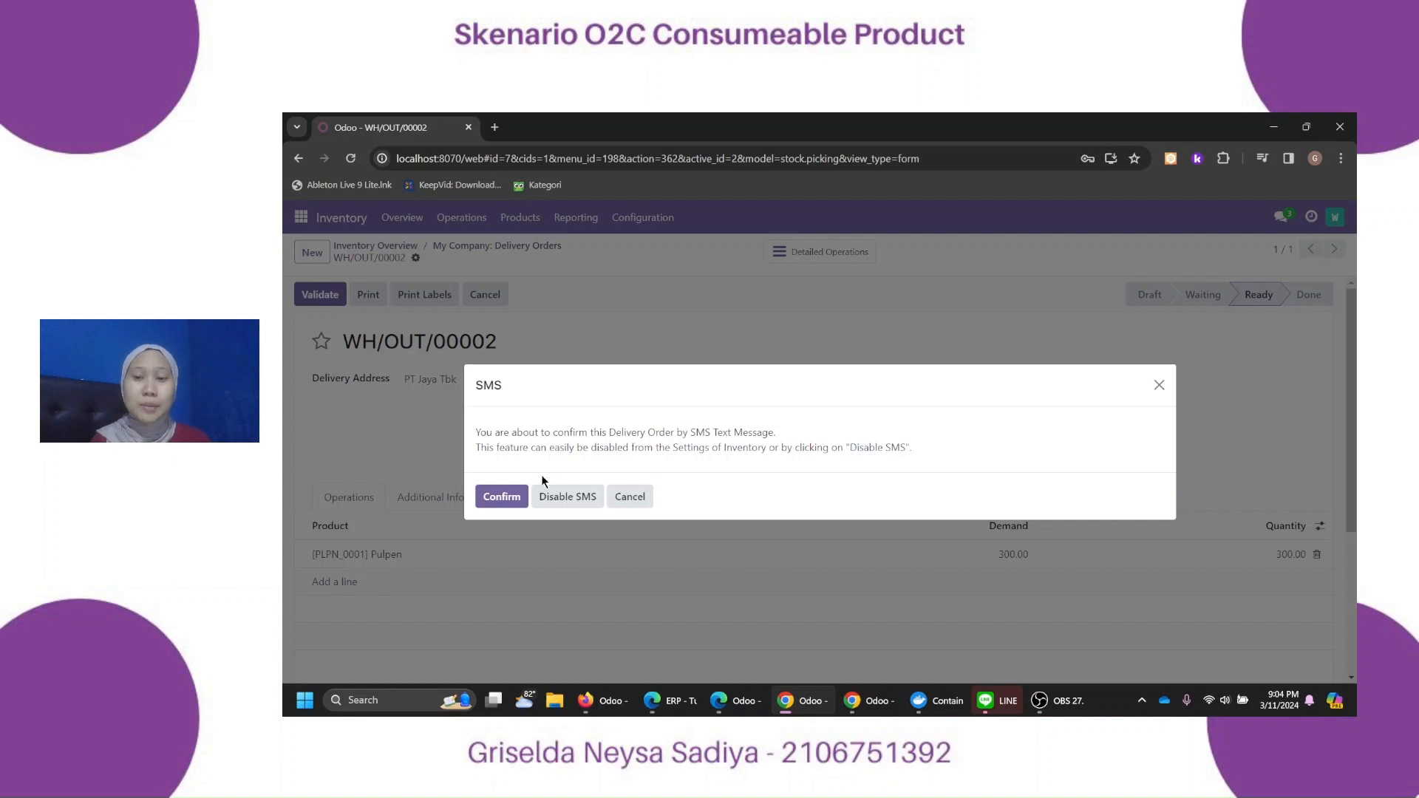
left_click(574, 497)
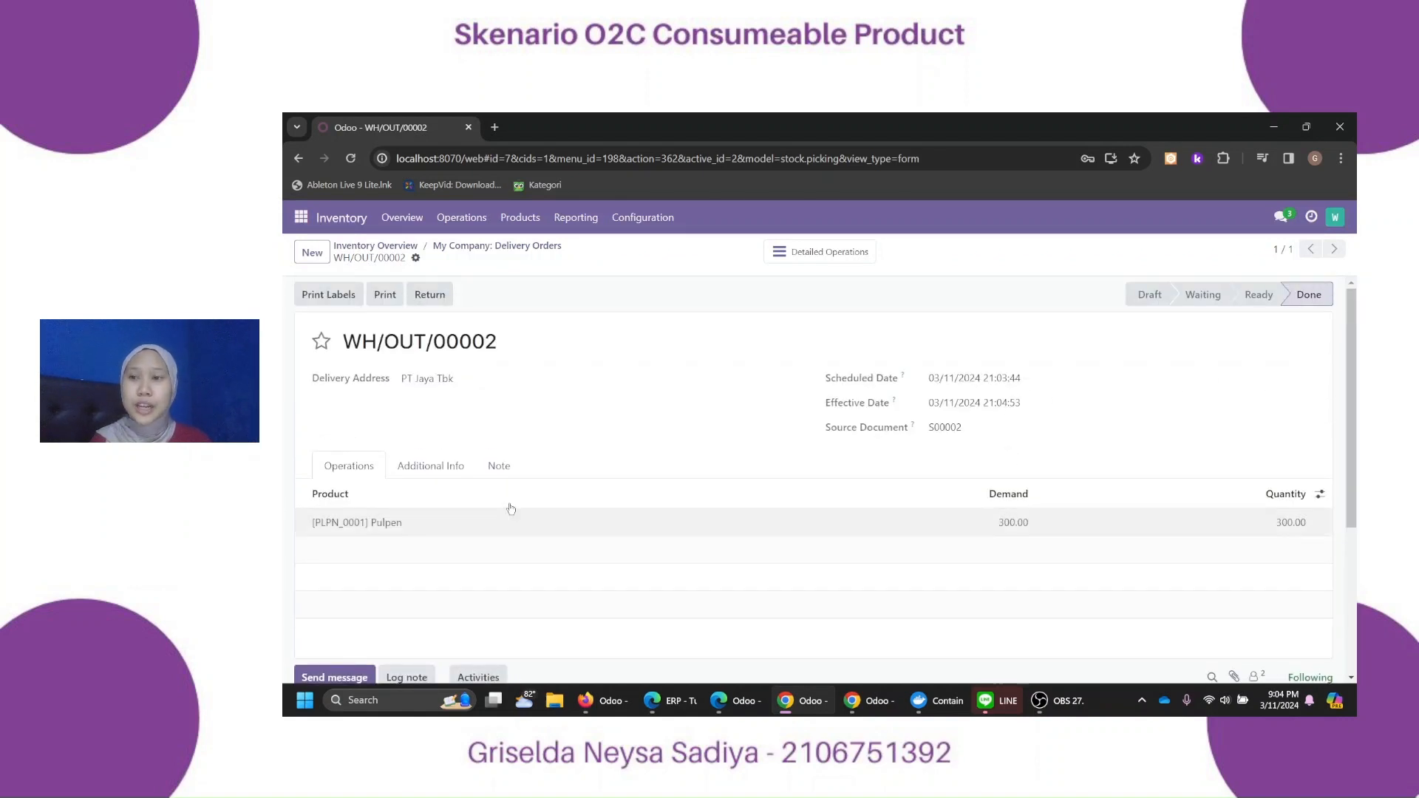
Review the validated delivery's activity log, and examine the order line and messages of sales order S00002 in Edge
scroll(1311, 309, "down", 3)
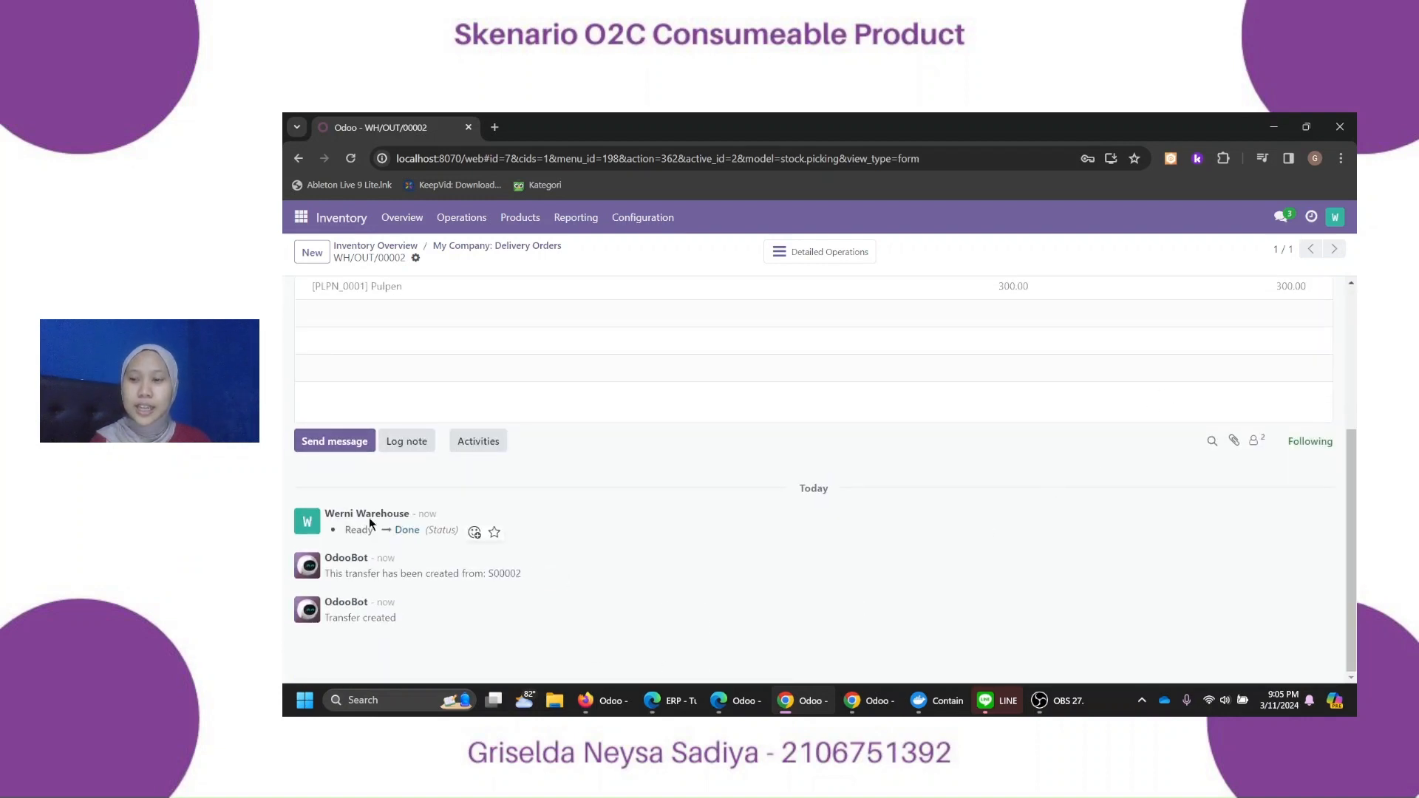
scroll(704, 575, "up", 3)
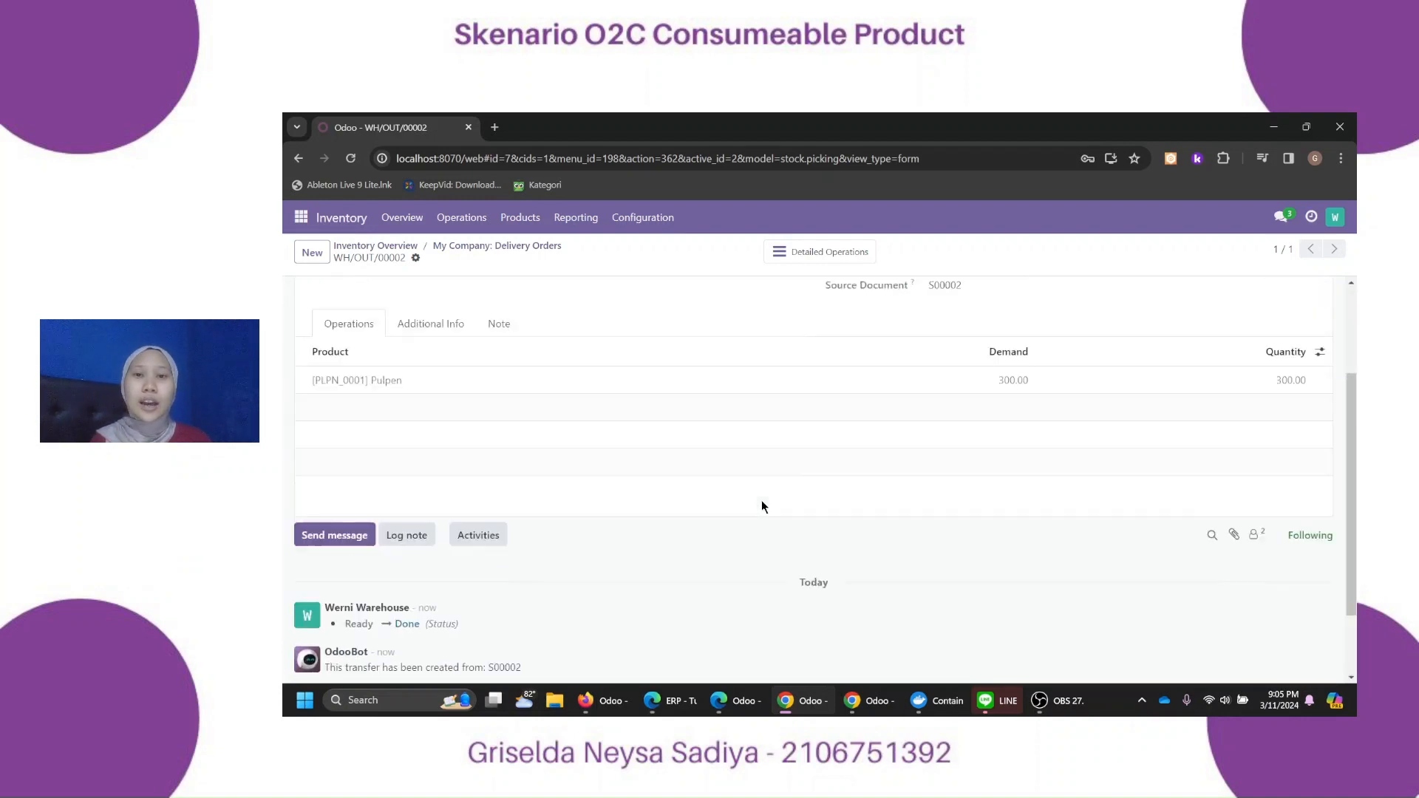
left_click(736, 700)
scroll(636, 541, "down", 5)
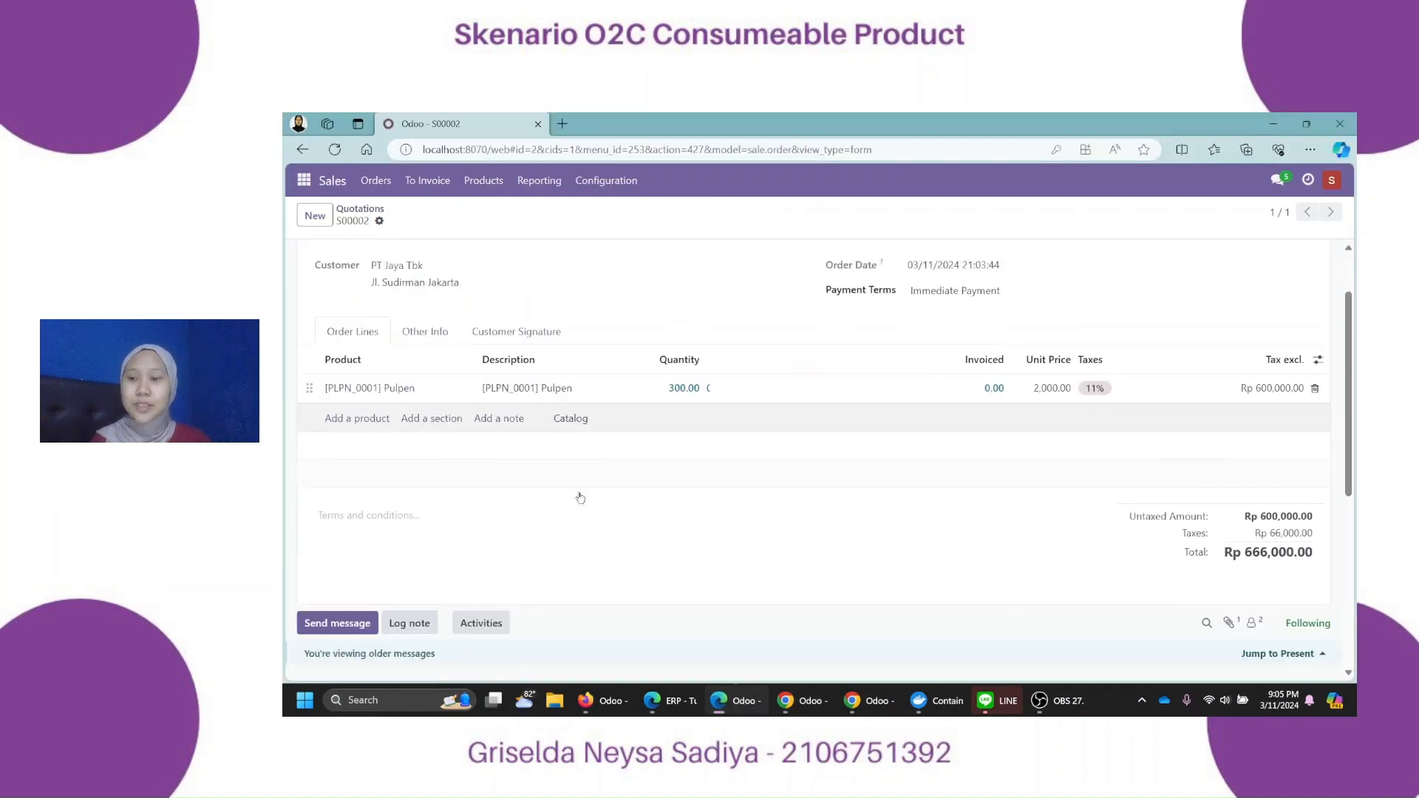
scroll(619, 519, "up", 5)
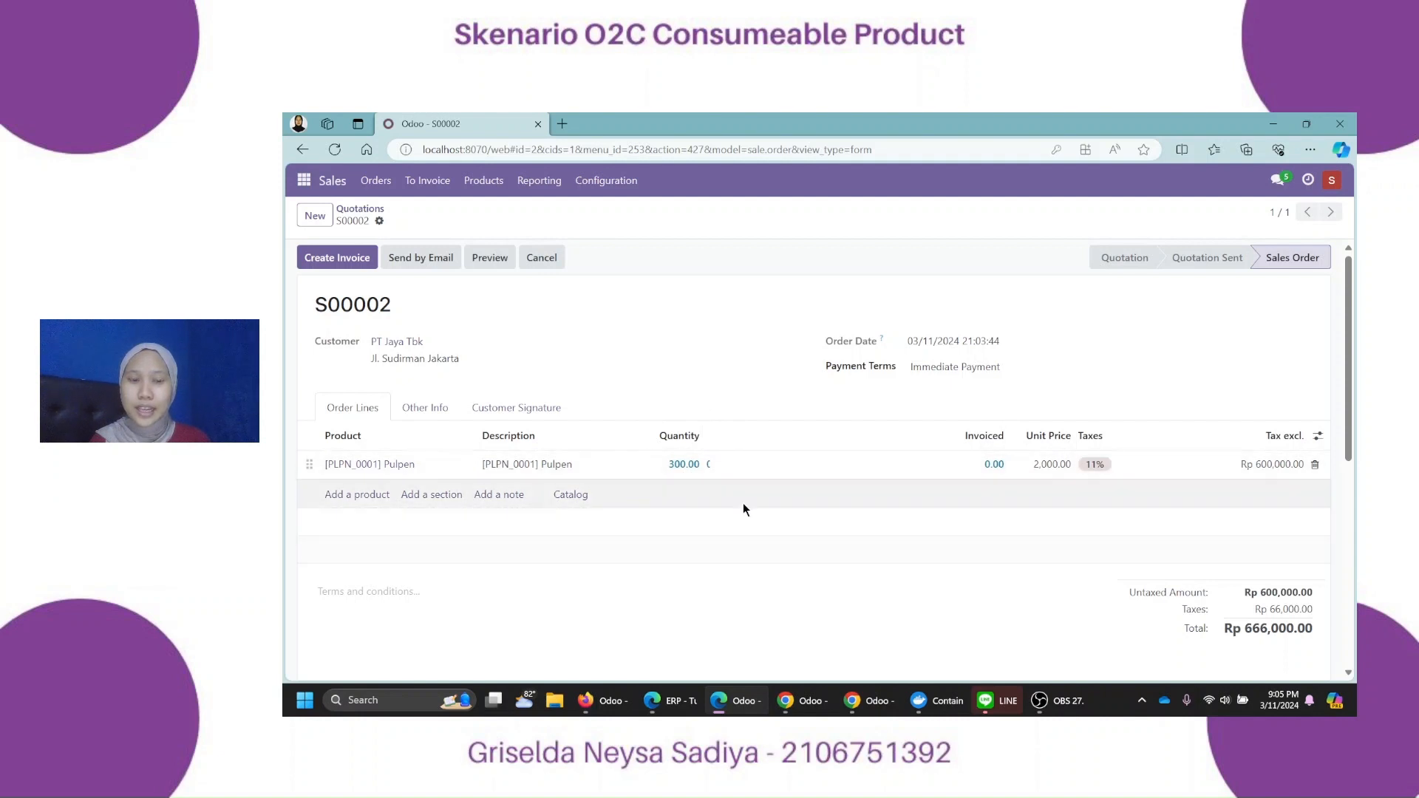
left_click(712, 464)
left_click(742, 394)
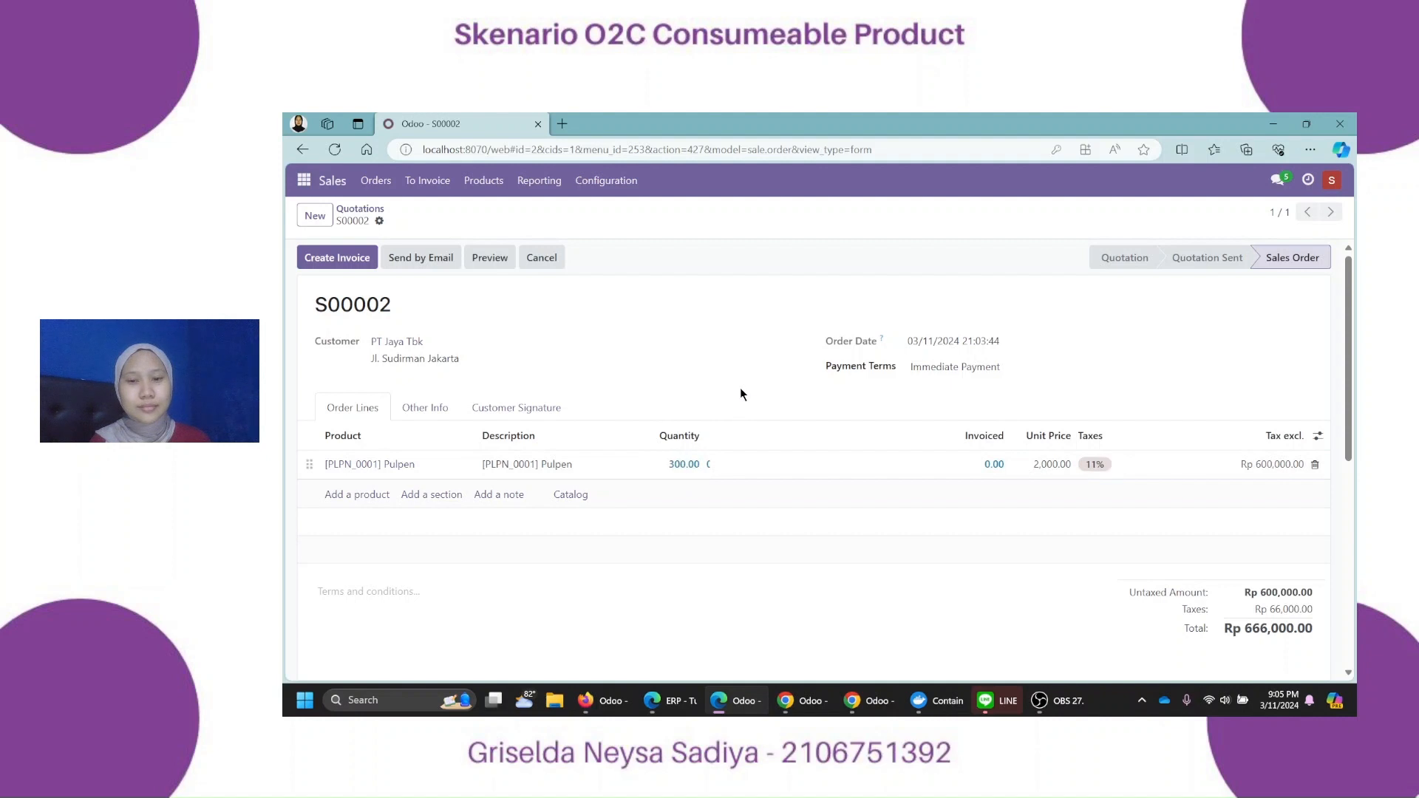
scroll(787, 356, "down", 2)
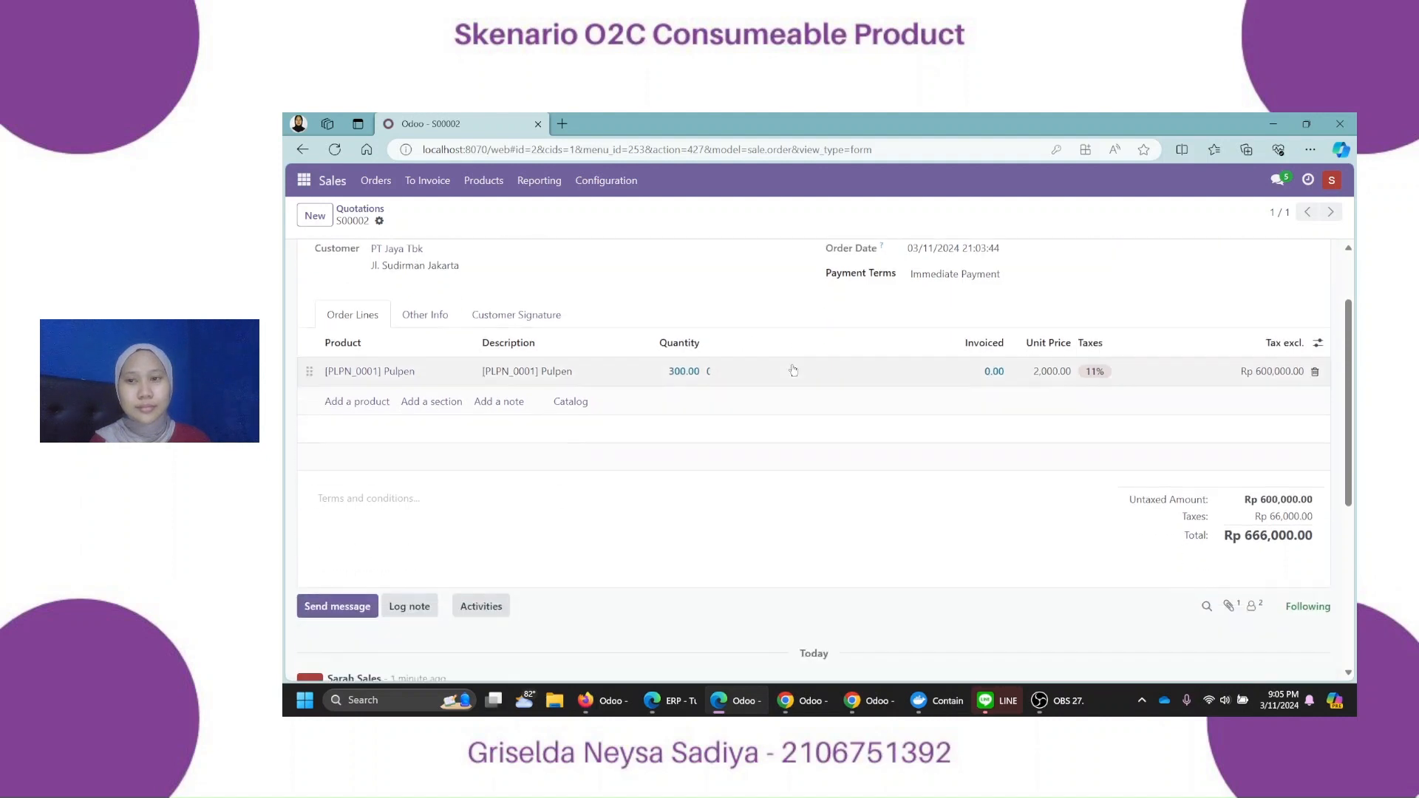
scroll(665, 326, "up", 1)
scroll(665, 322, "up", 1)
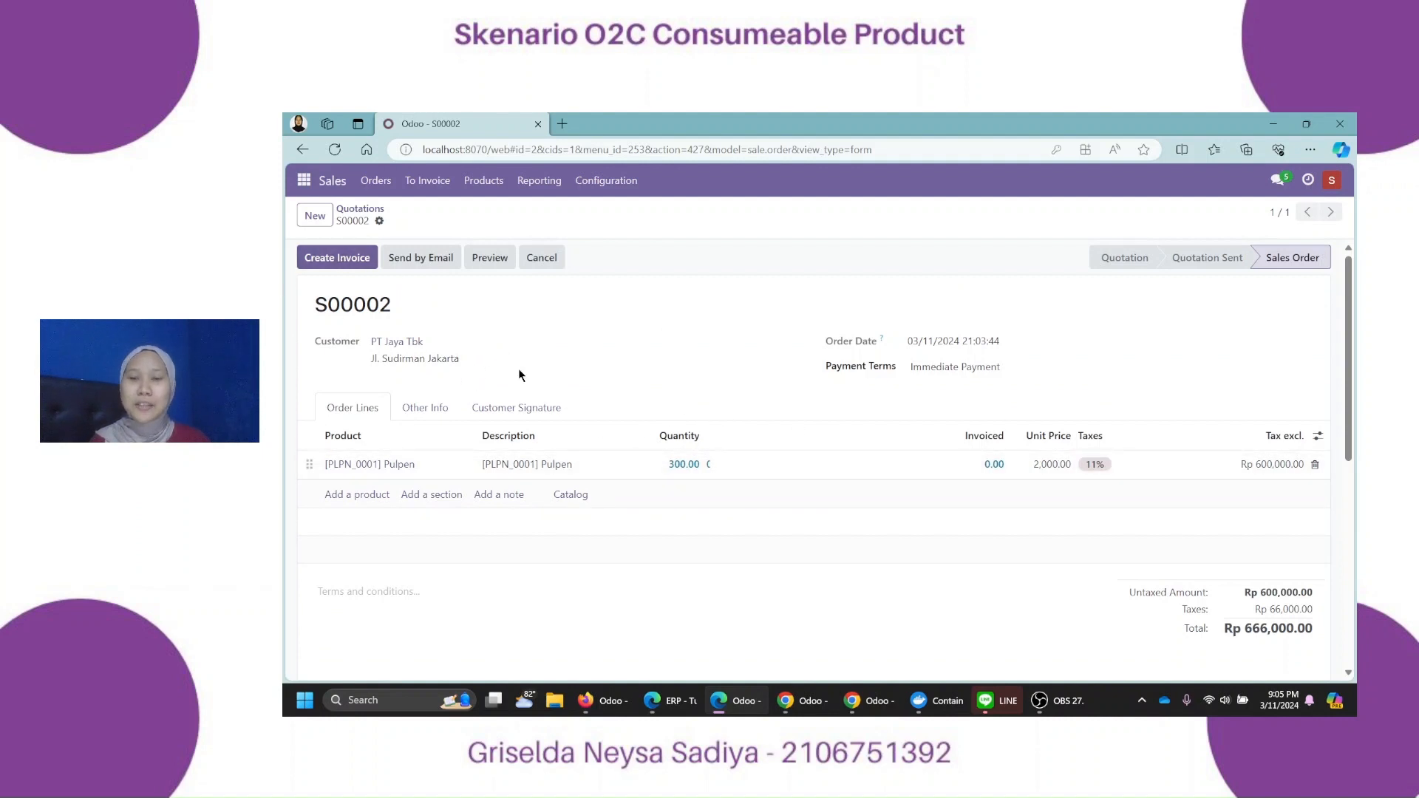
Create a draft regular invoice from sales order S00002 and review its invoice lines and details
left_click(337, 257)
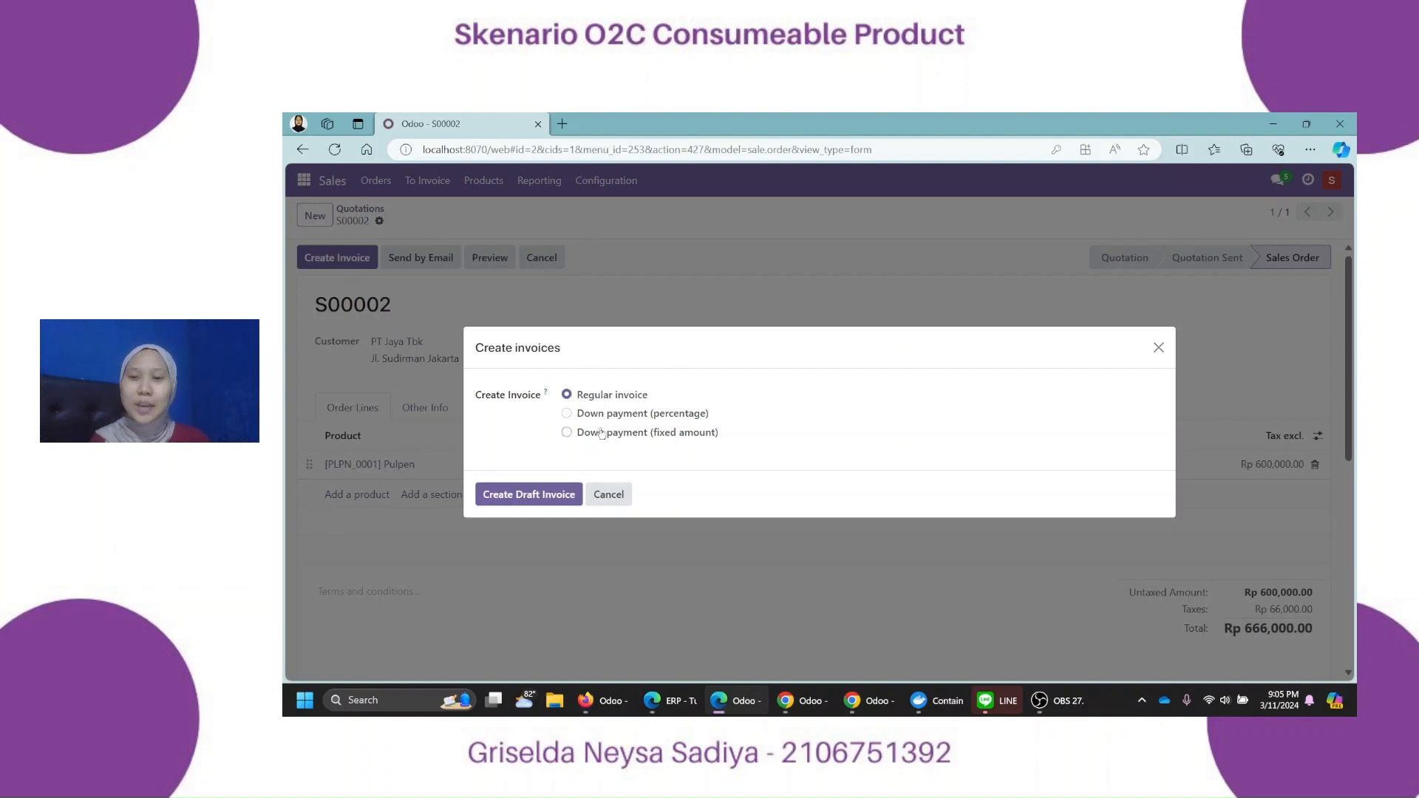
left_click(535, 498)
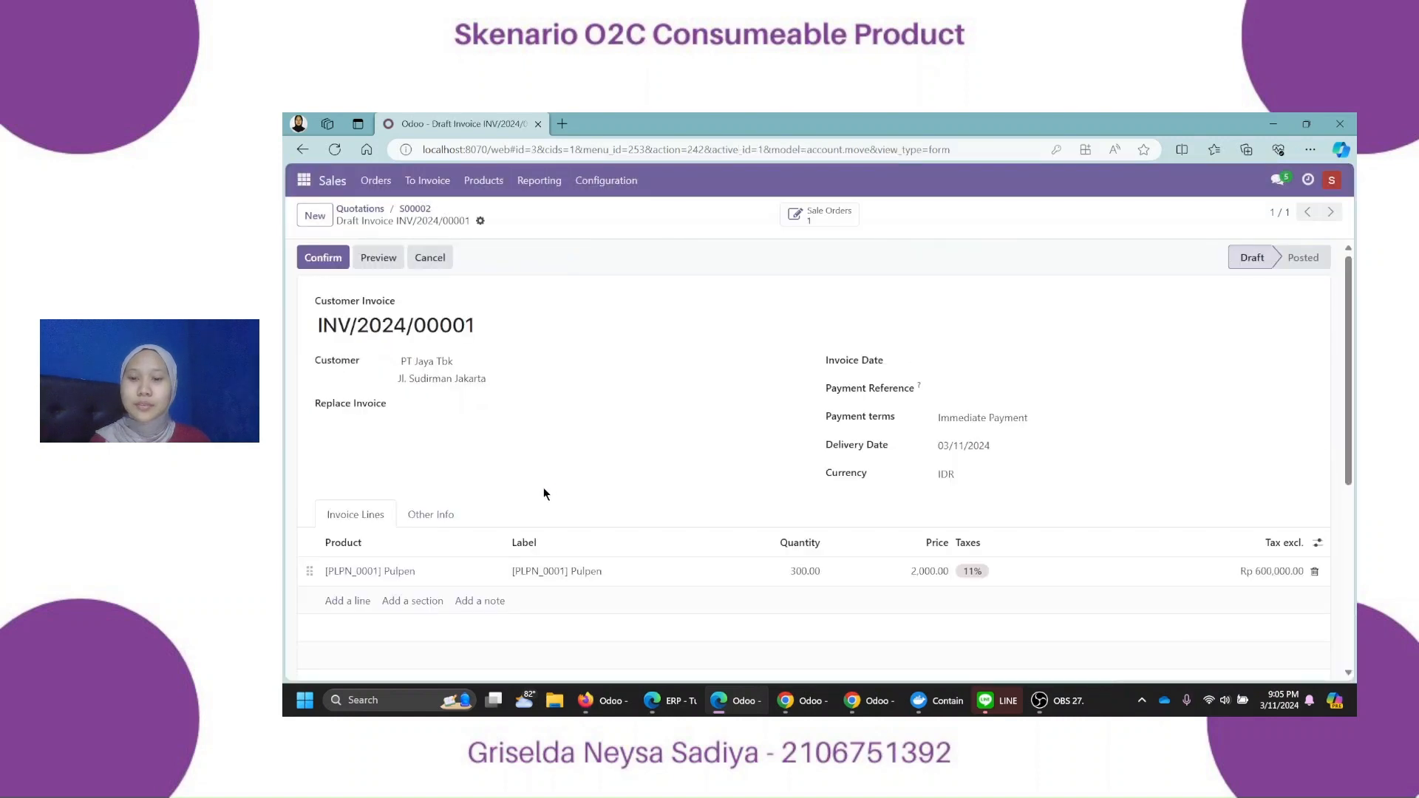
scroll(577, 484, "down", 4)
scroll(579, 485, "up", 5)
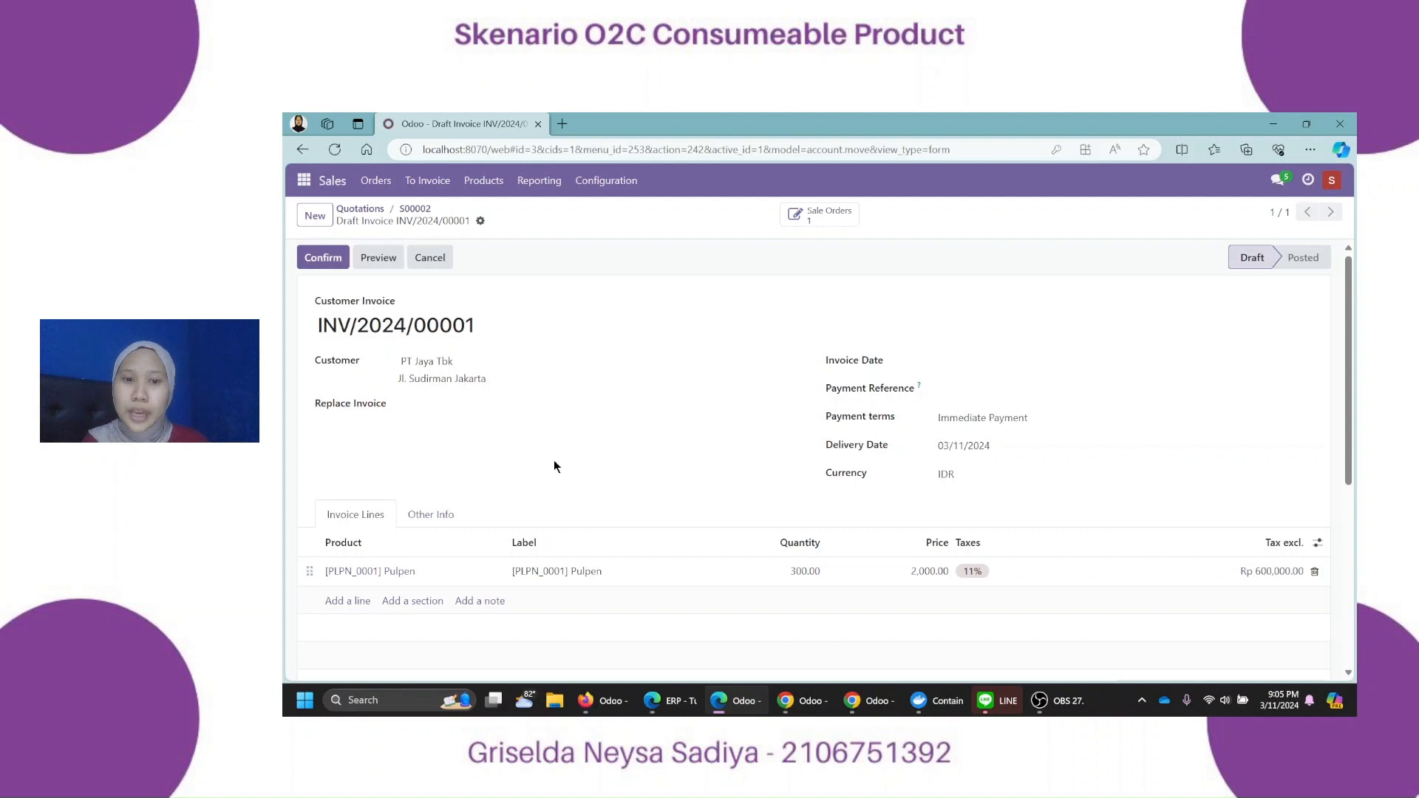
scroll(555, 422, "down", 5)
scroll(517, 405, "up", 5)
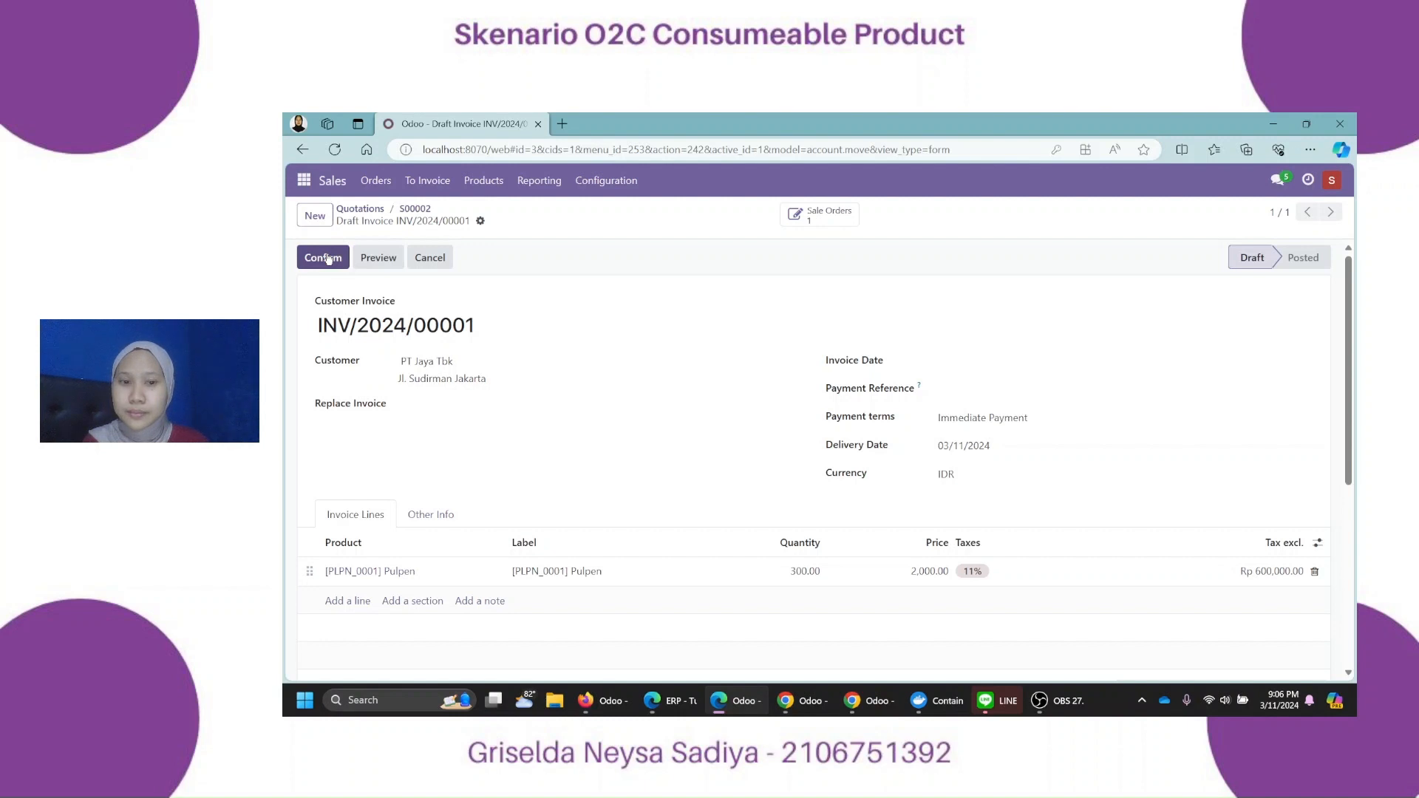
Confirm the draft customer invoice for PT Jaya Tbk and review its invoice line and totals
left_click(329, 258)
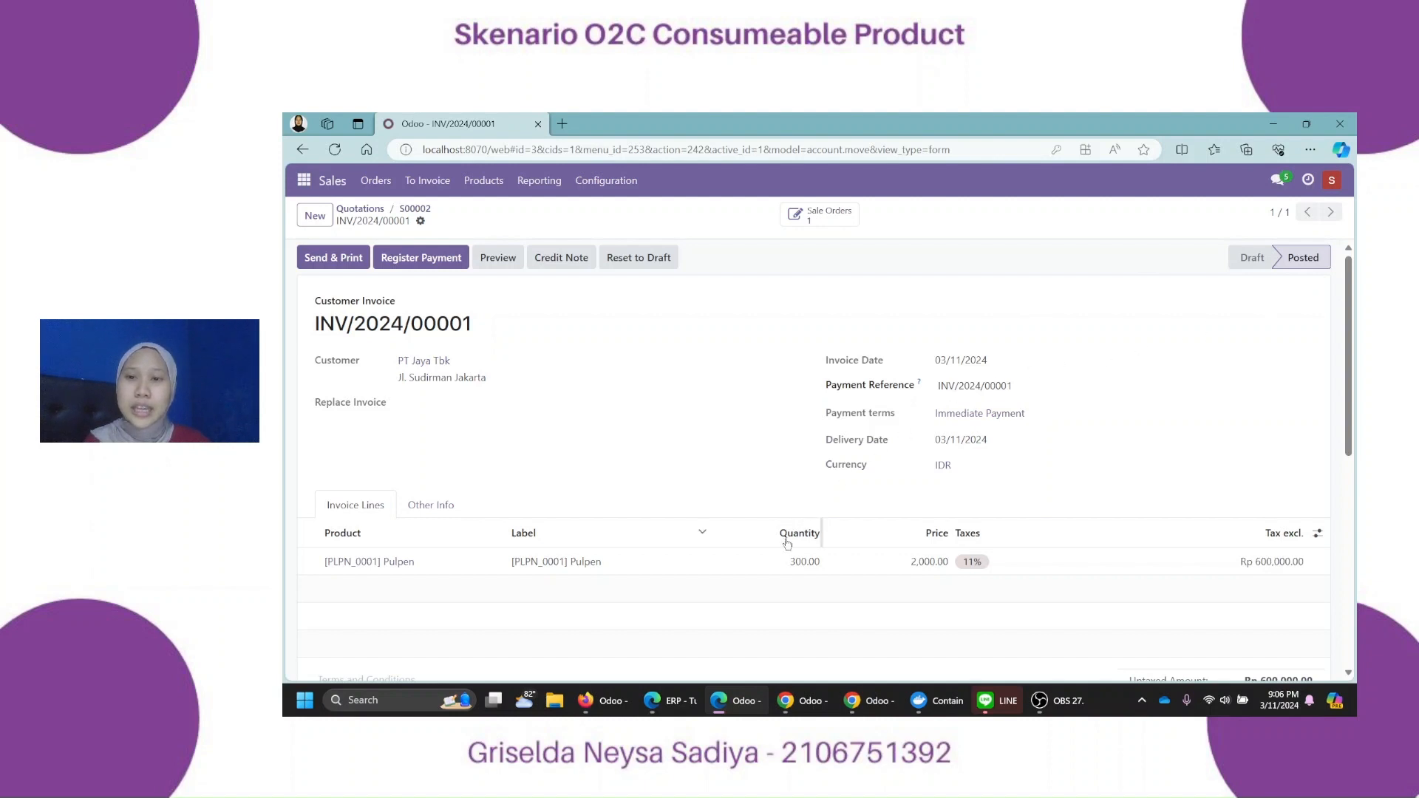
scroll(804, 526, "down", 2)
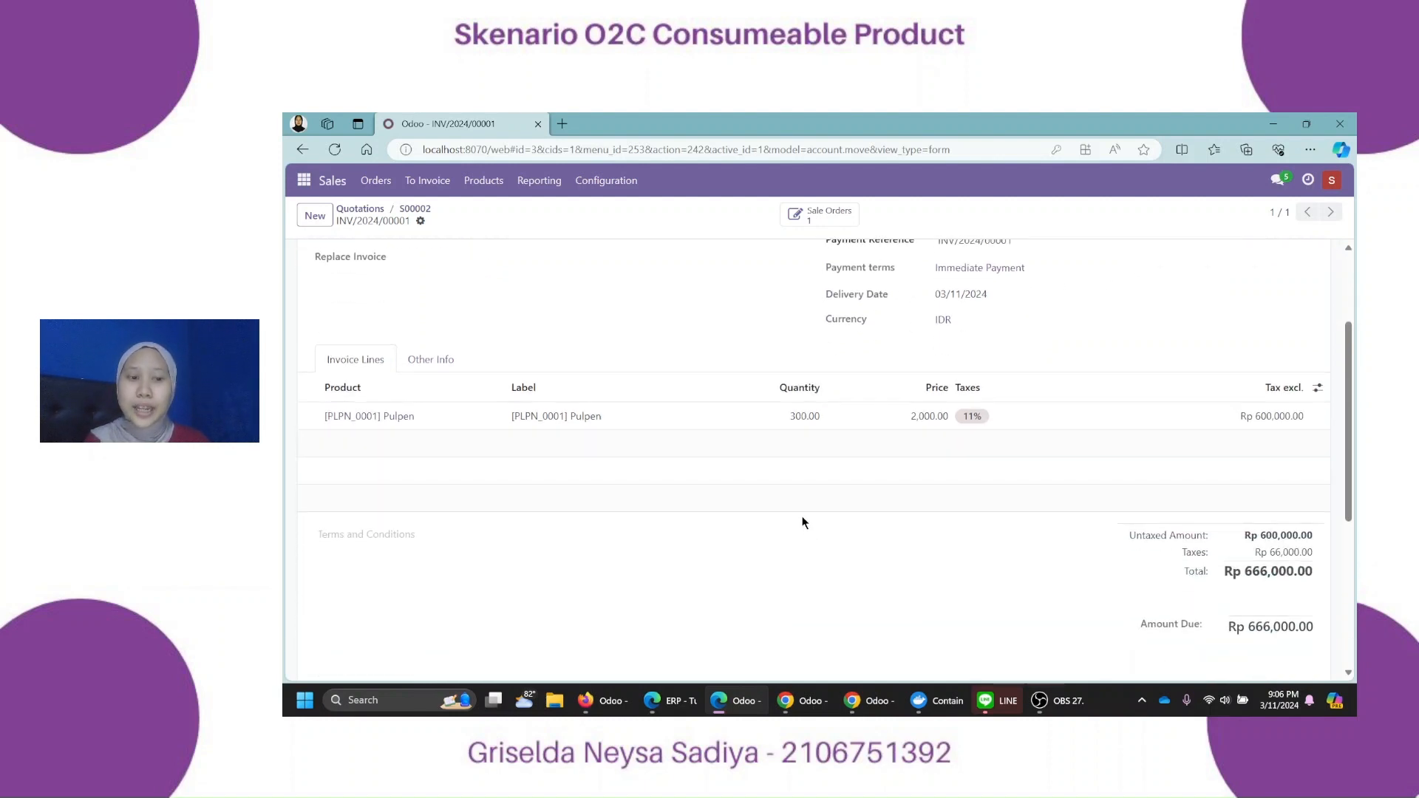
scroll(804, 522, "up", 2)
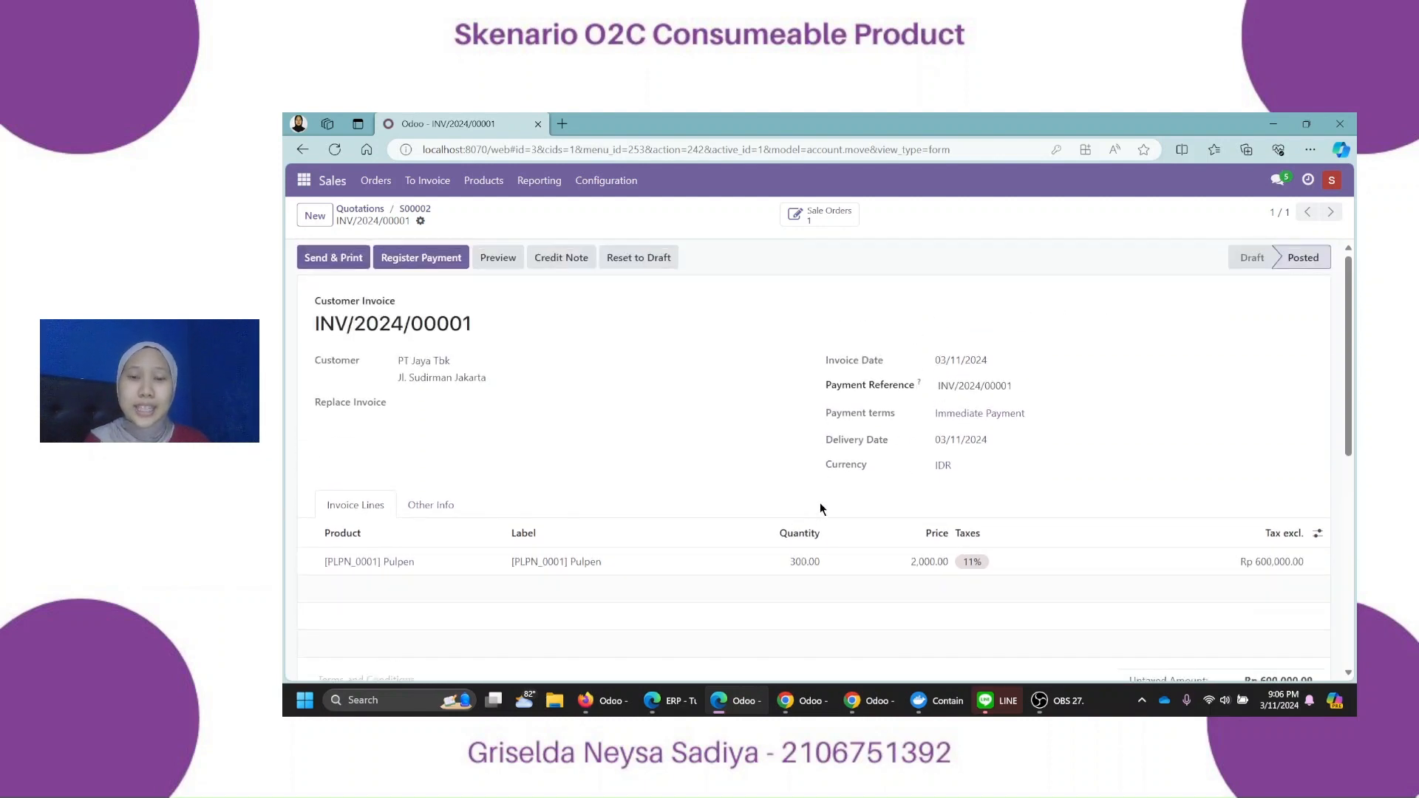
Switch to the finance user's Incognito Chrome session and open PT Jaya Tbk's posted invoice in Invoicing
left_click(872, 708)
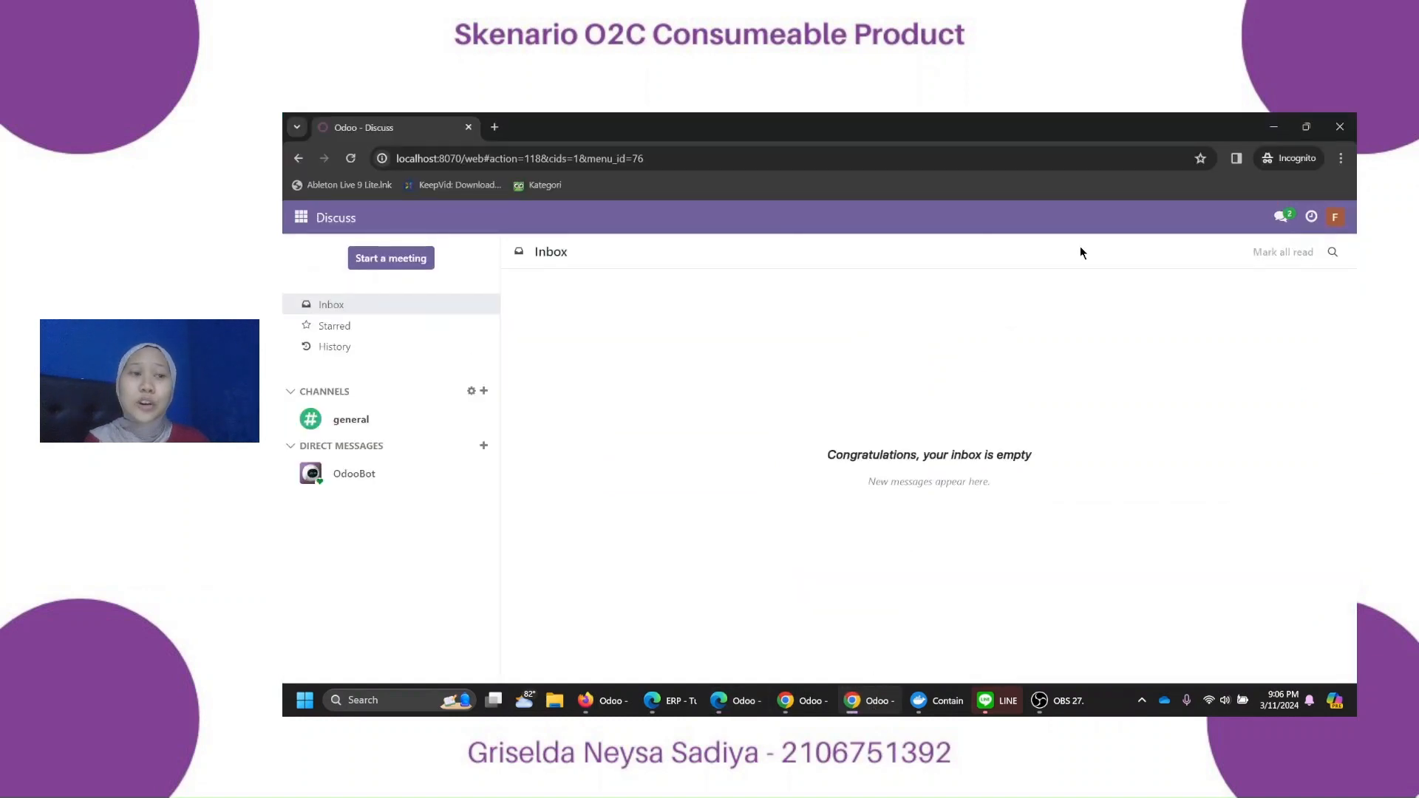
left_click(303, 218)
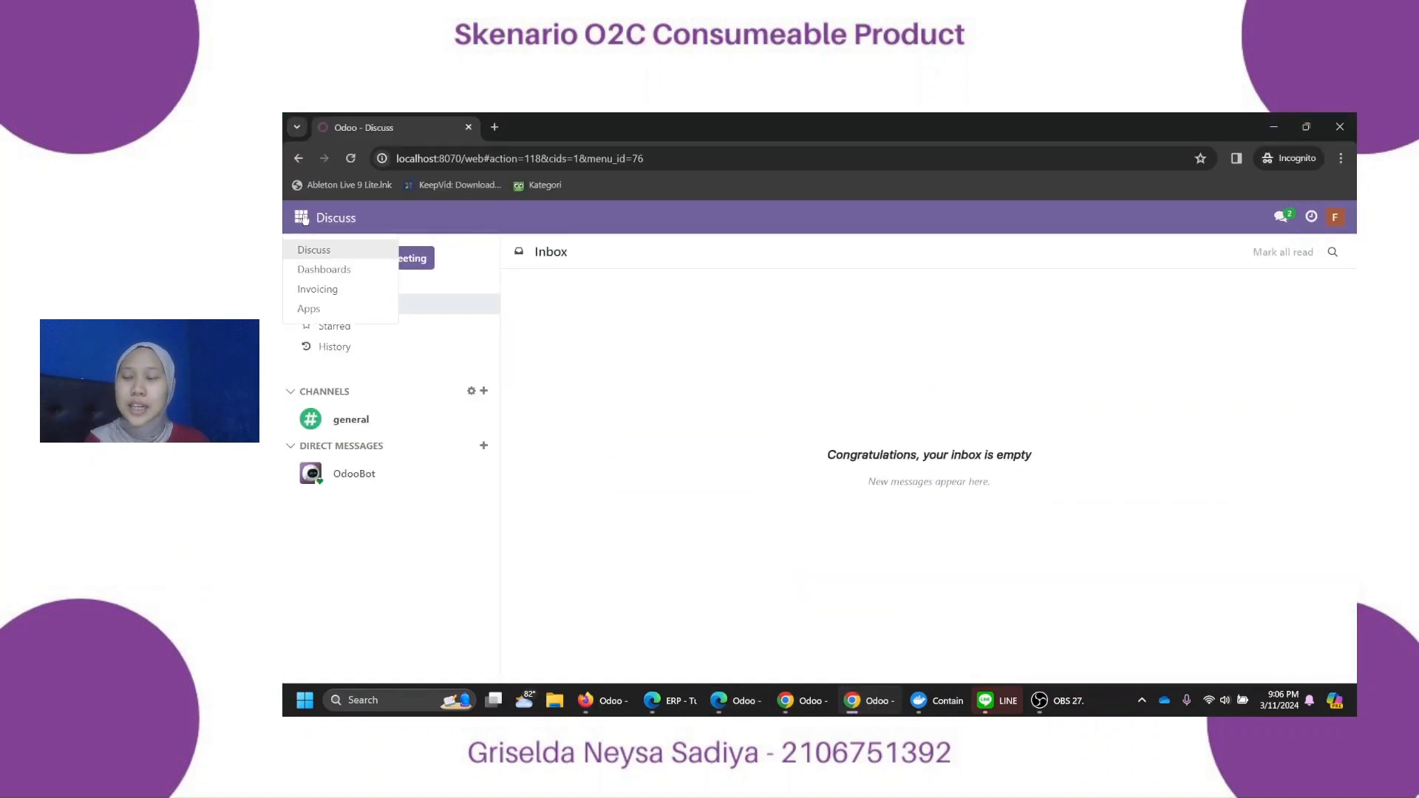
left_click(317, 288)
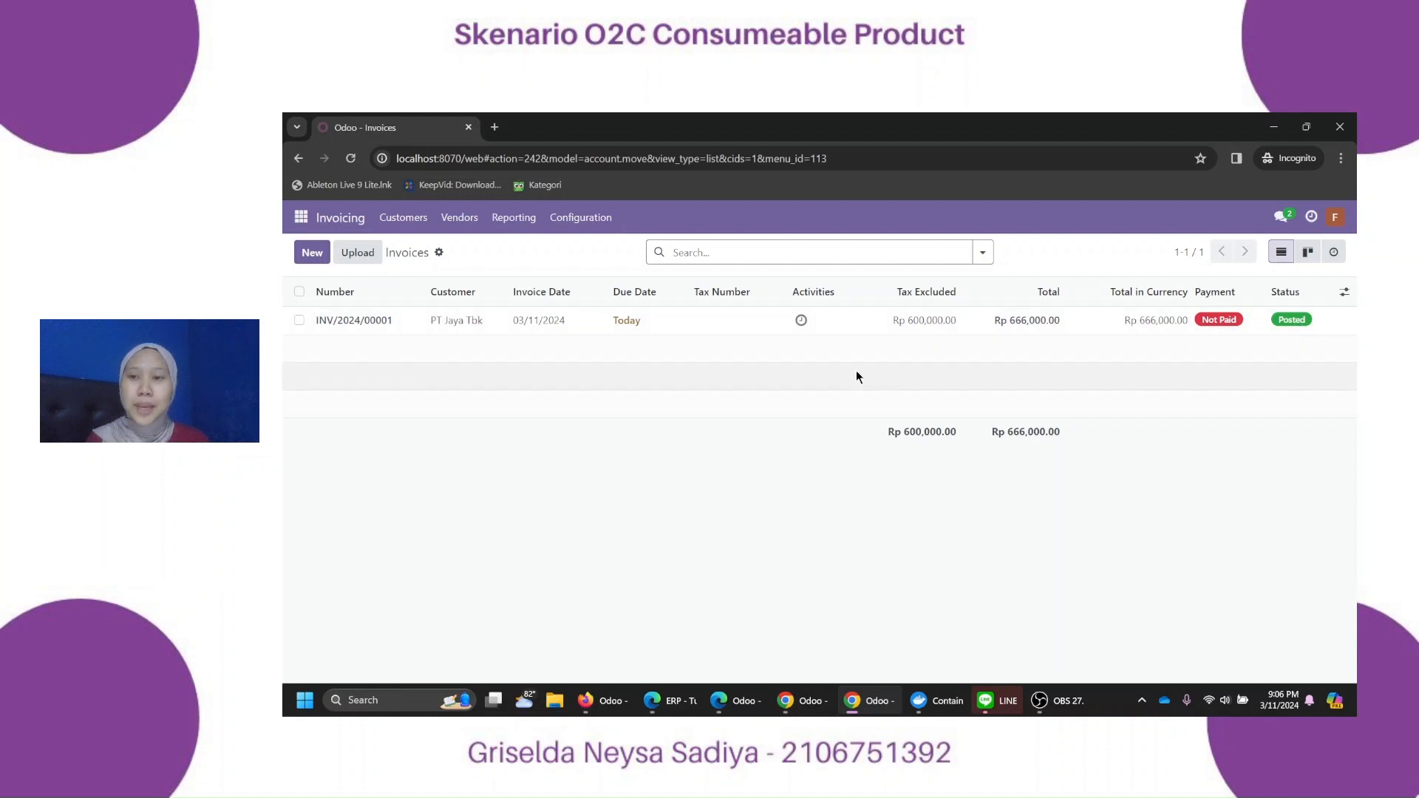
left_click(383, 322)
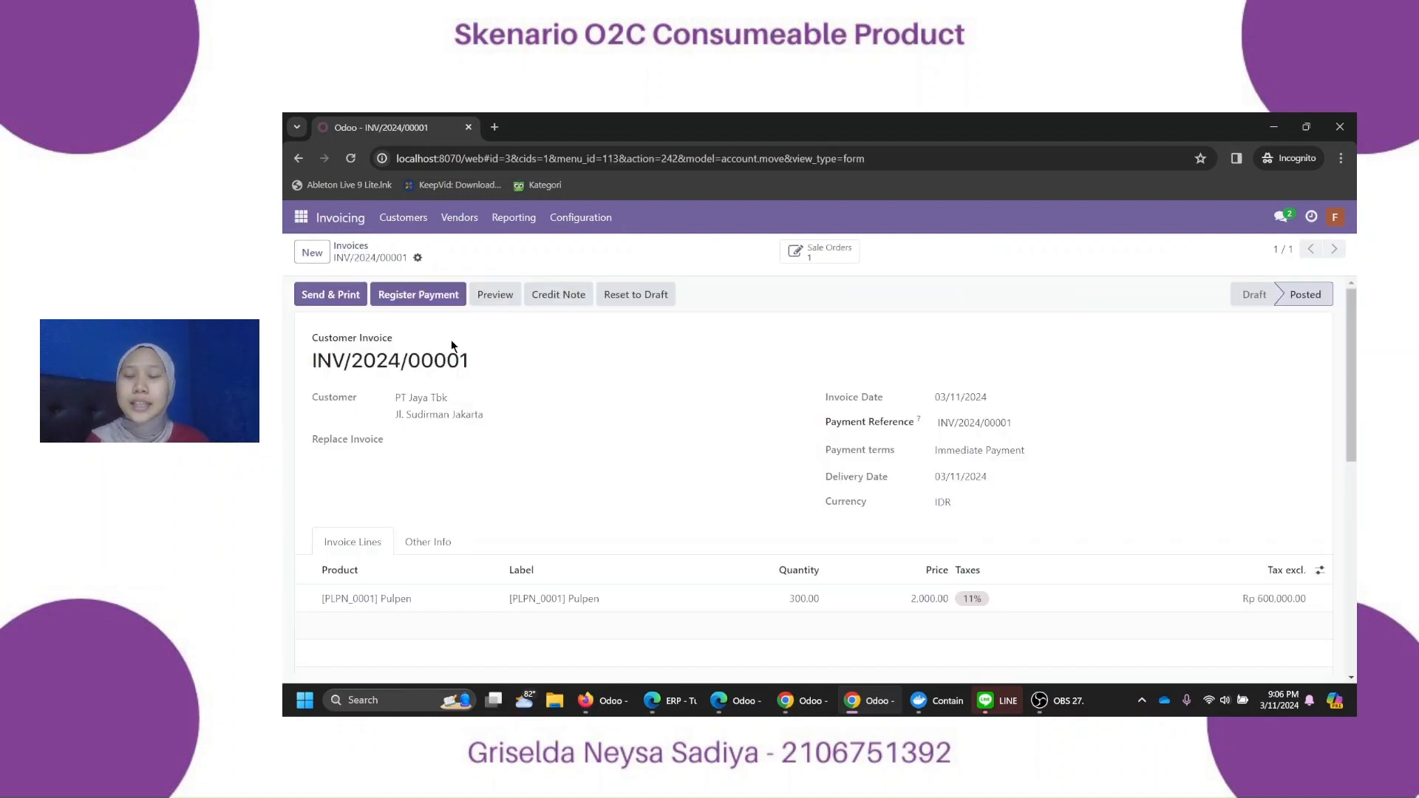
Register the Rp 666,000.00 invoice payment dated 03/11/2024 through the Bank journal with the Manual method, and return to the invoice list
left_click(421, 296)
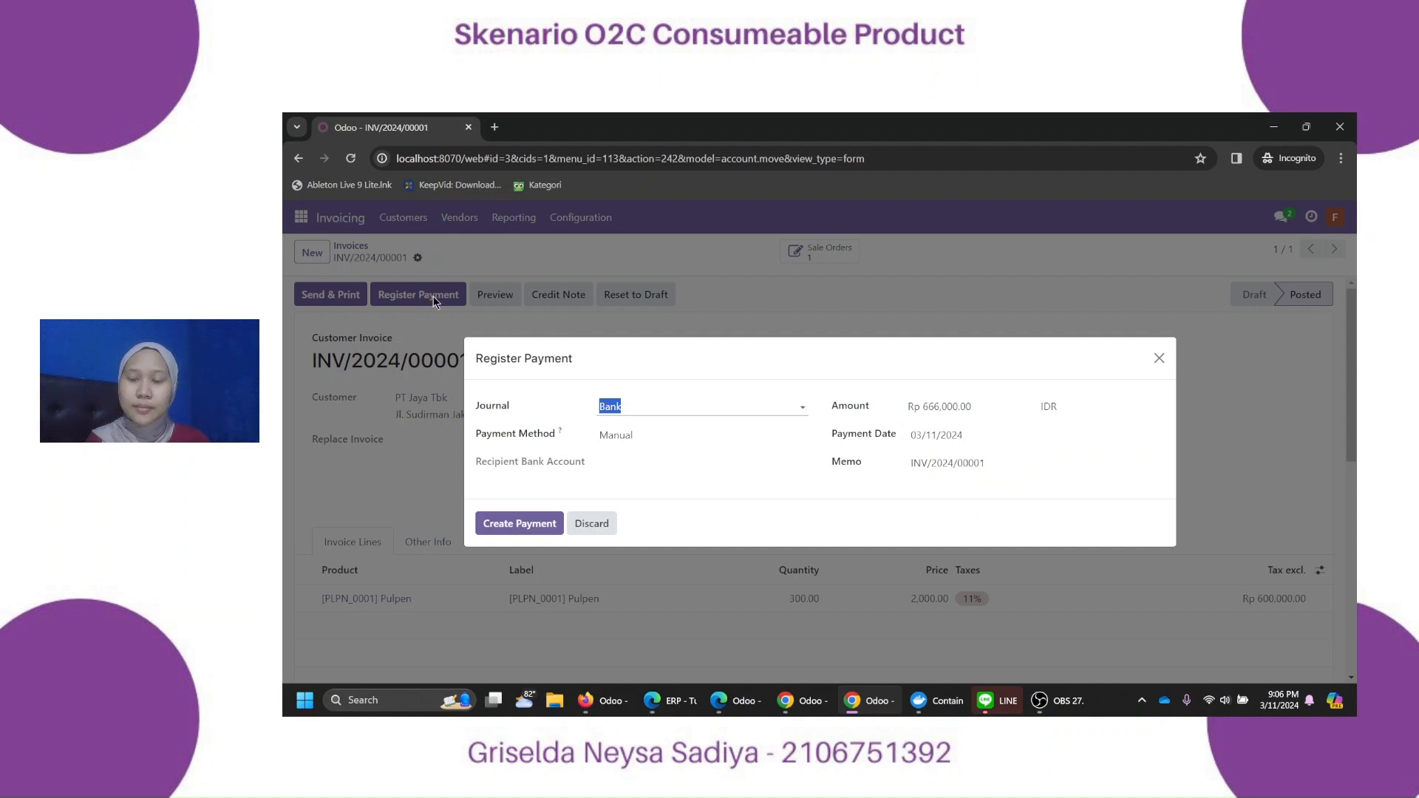
left_click(705, 470)
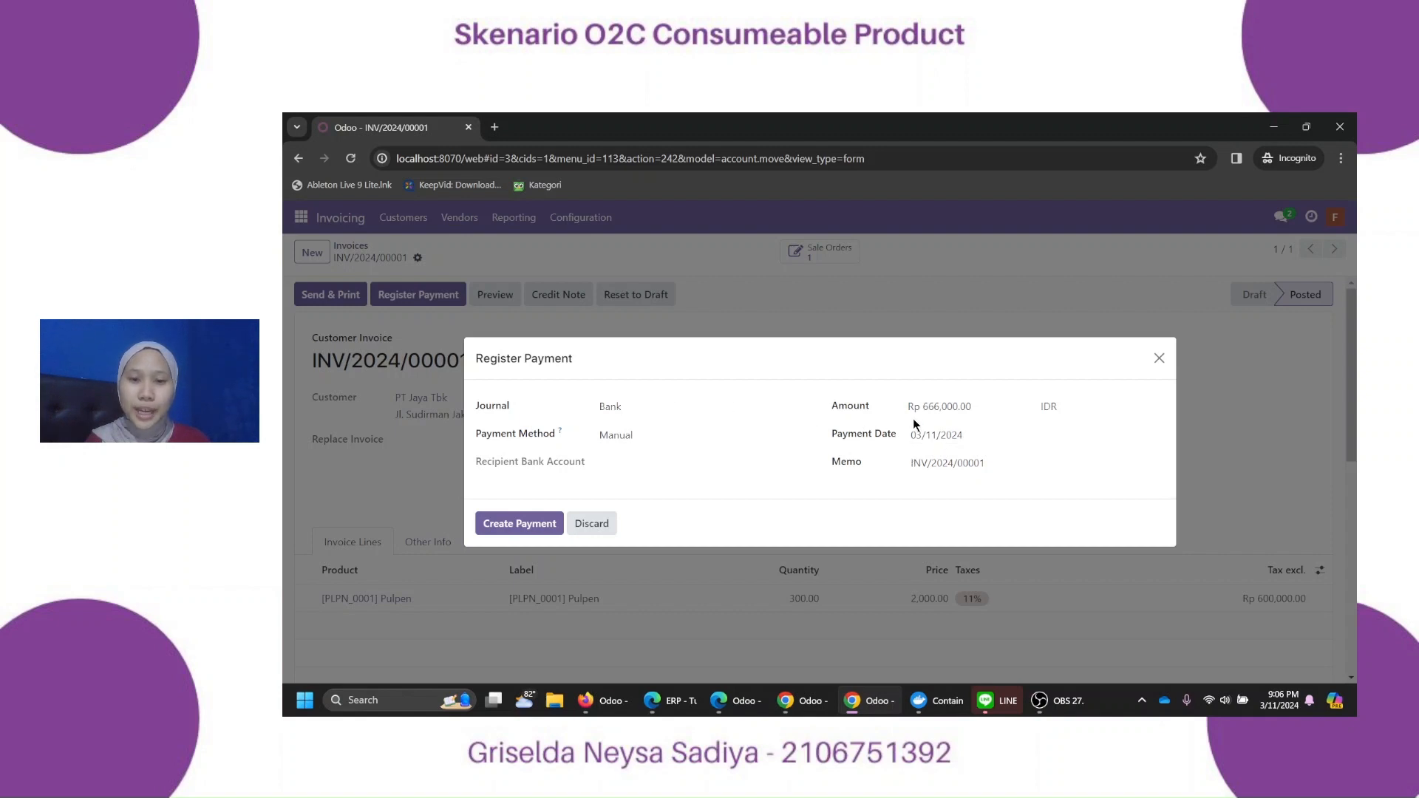
left_click(732, 438)
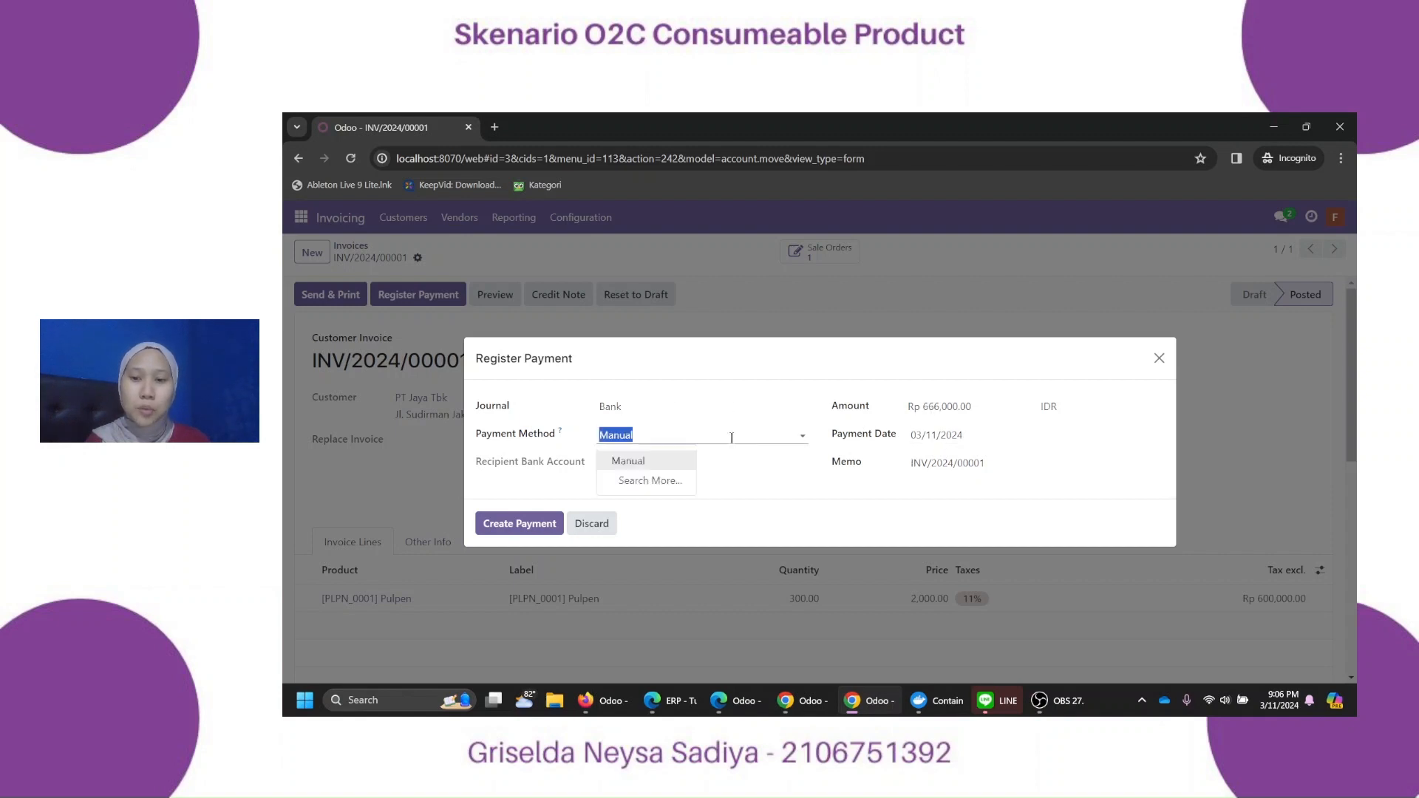
left_click(772, 474)
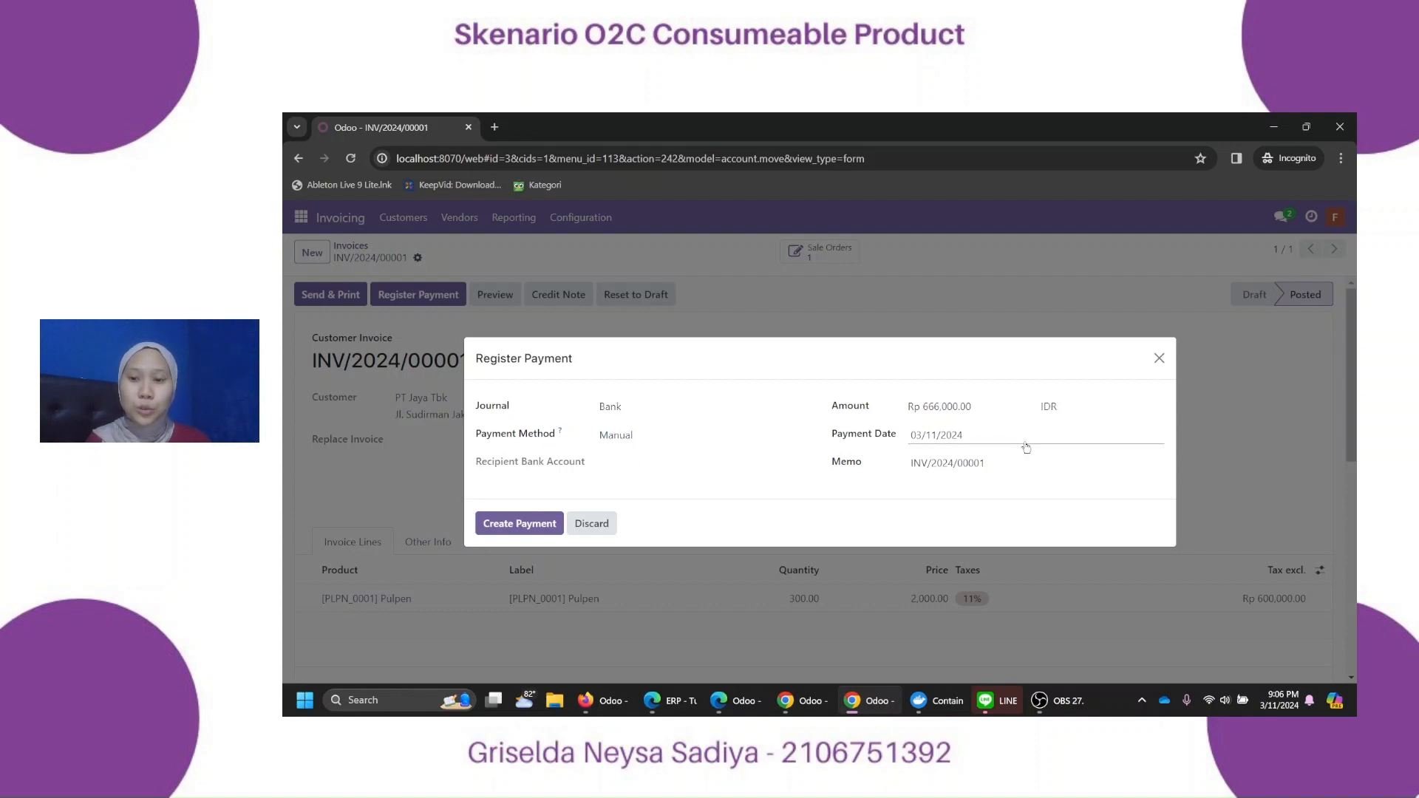
left_click(536, 526)
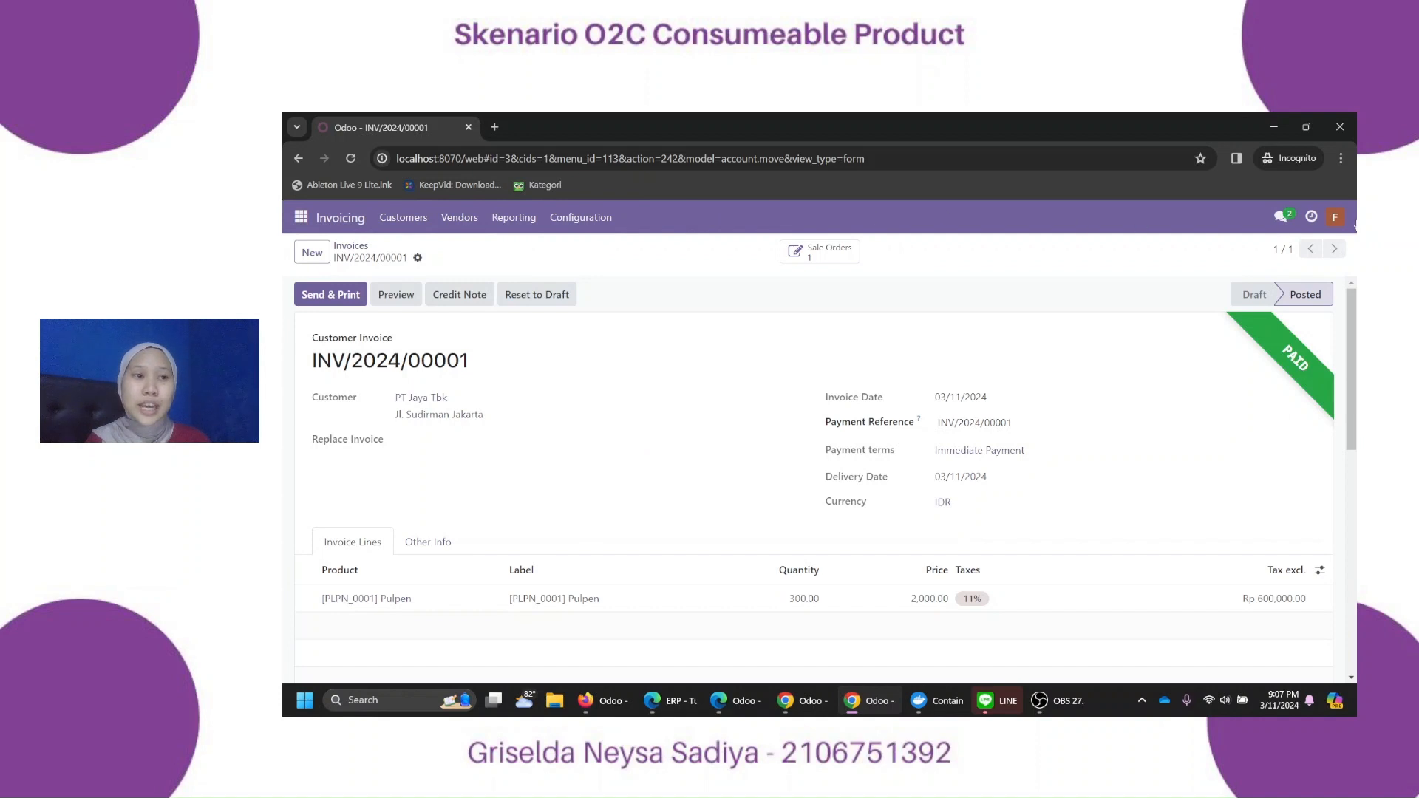
scroll(745, 364, "down", 1)
scroll(745, 364, "up", 1)
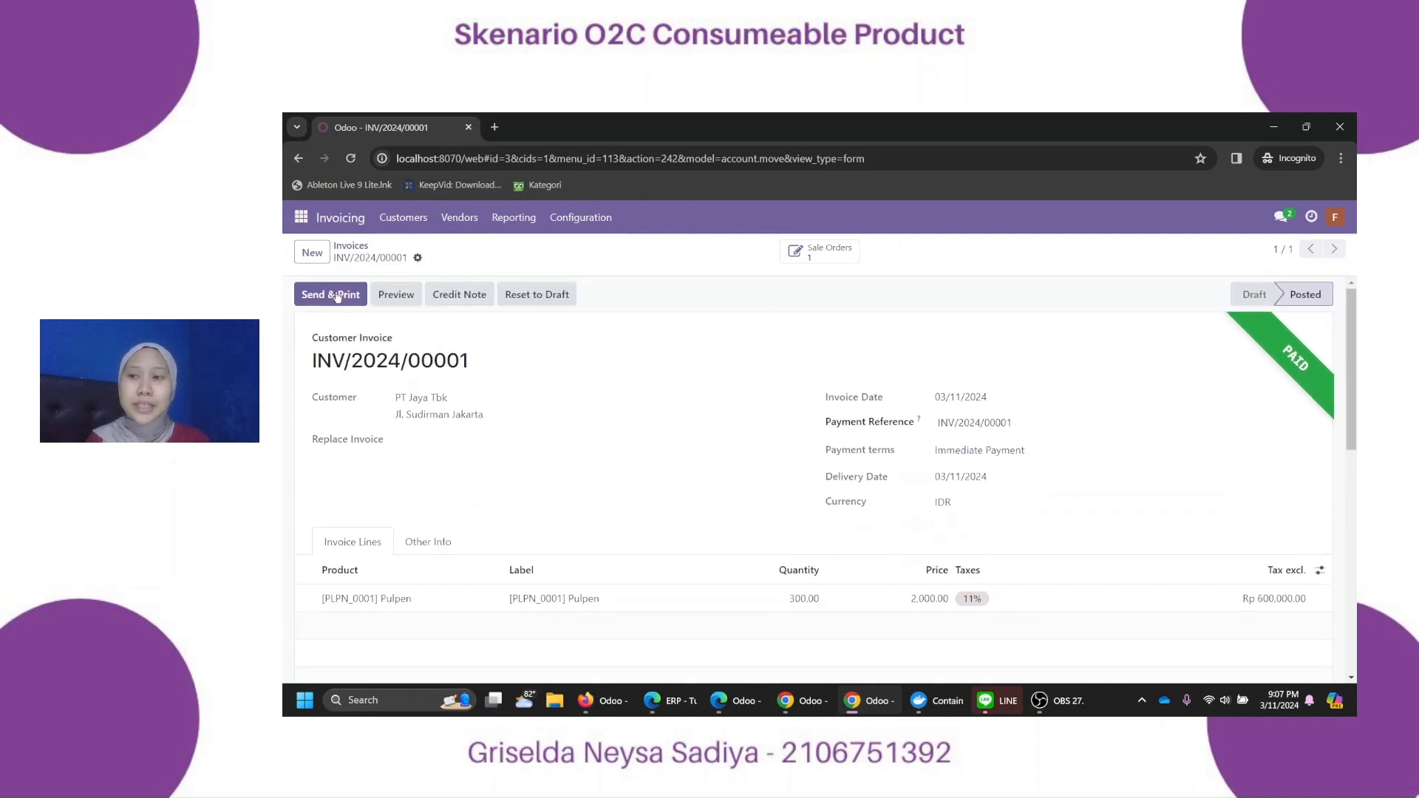
left_click(351, 246)
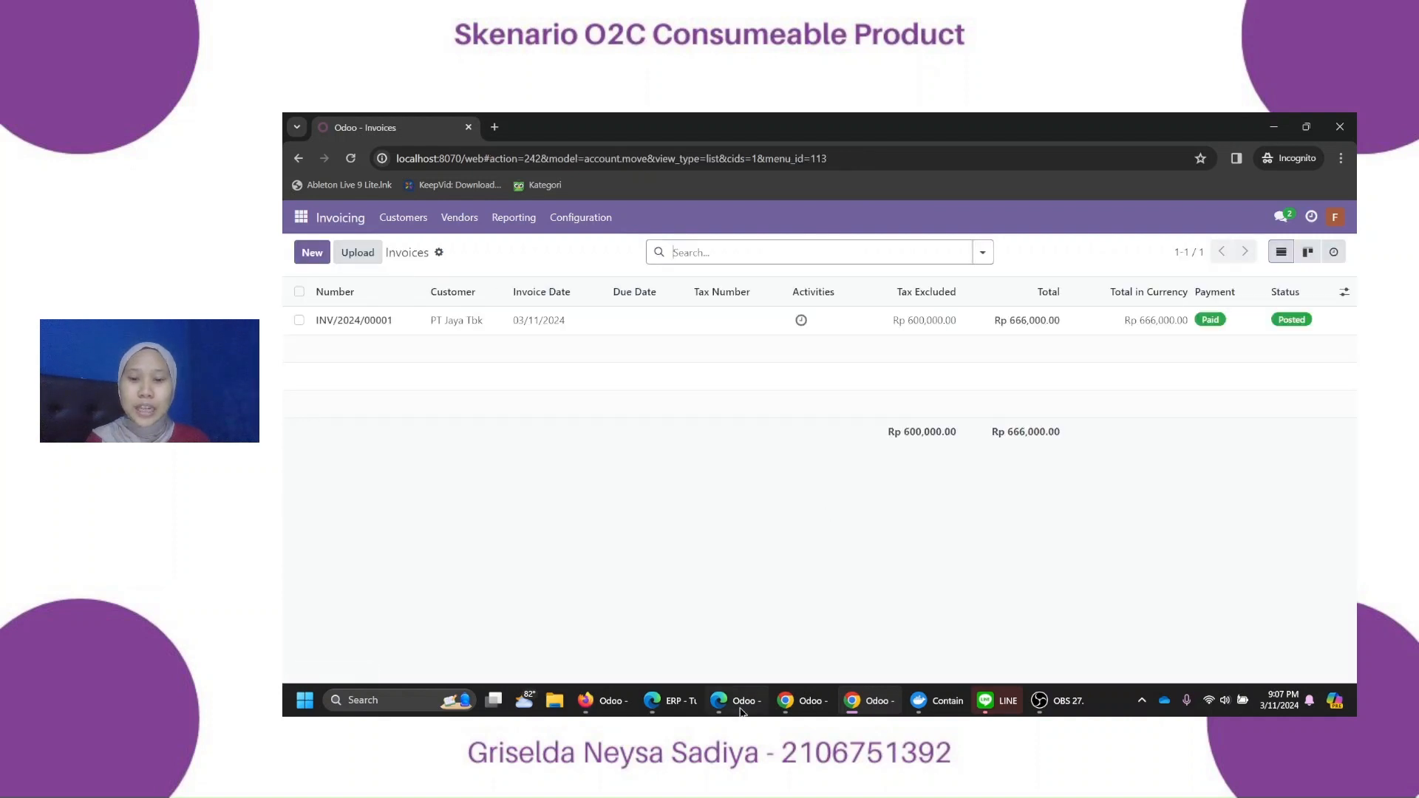
Return to the Edge Sales session, reload the PT Jaya Tbk invoice, and examine its payment status and activity log
left_click(802, 701)
scroll(671, 552, "down", 3)
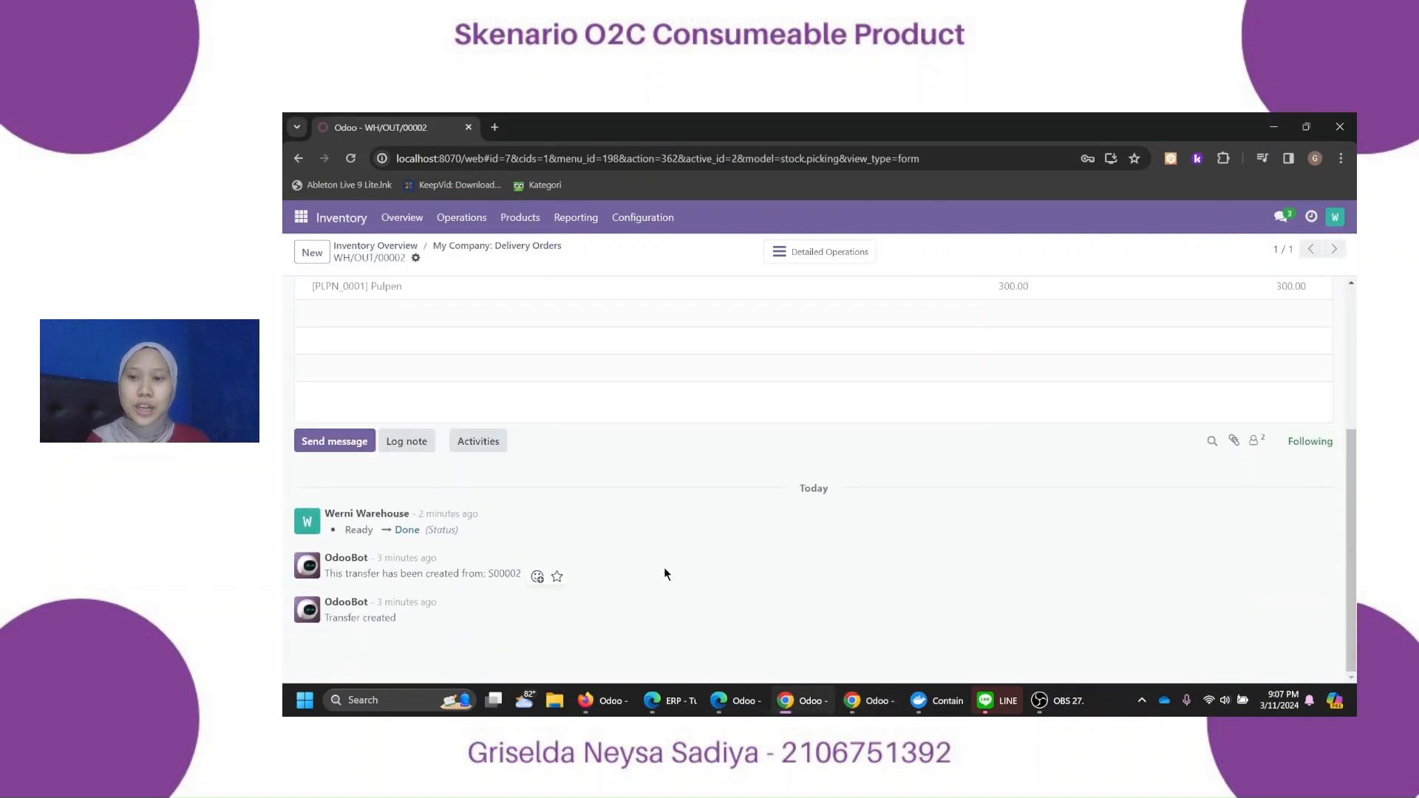
left_click(736, 701)
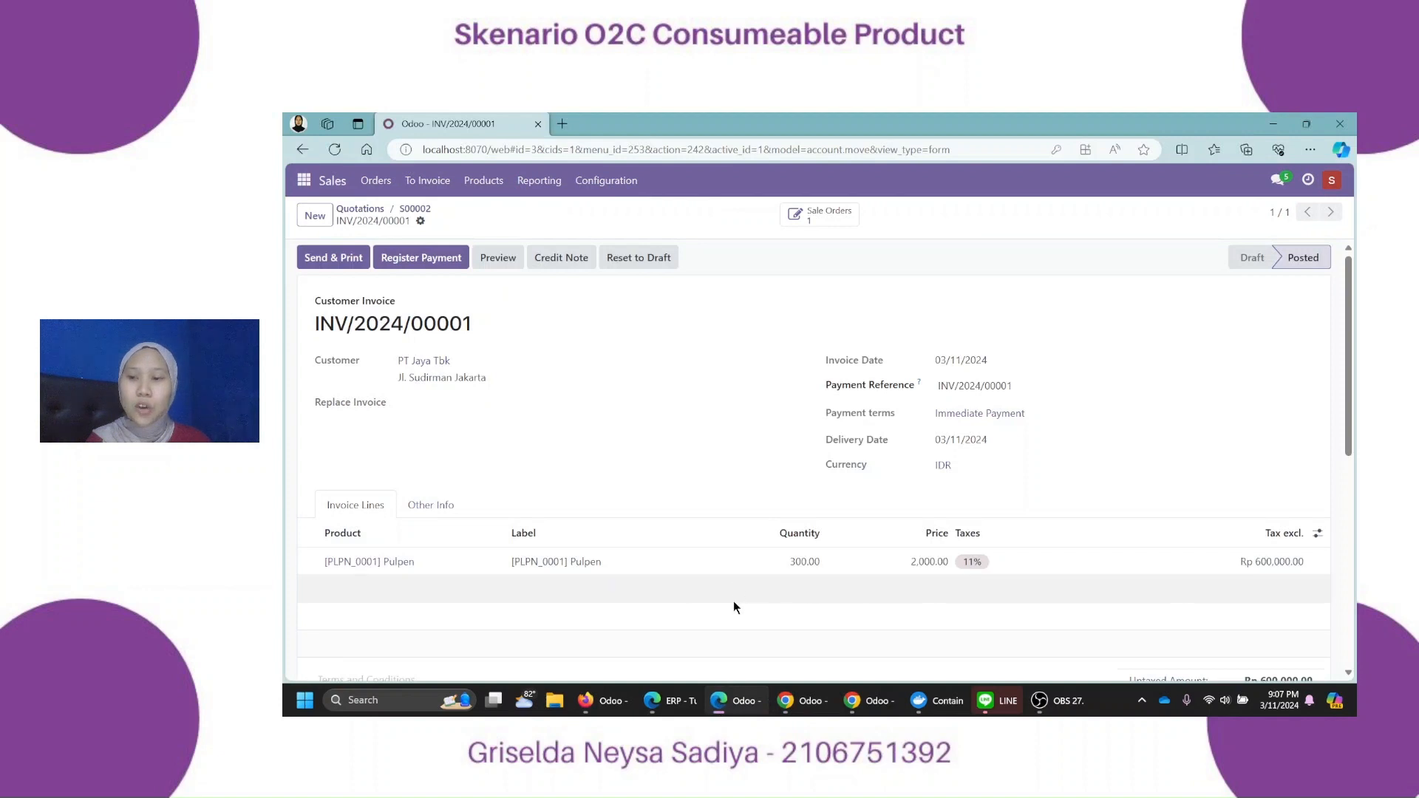
scroll(728, 602, "down", 5)
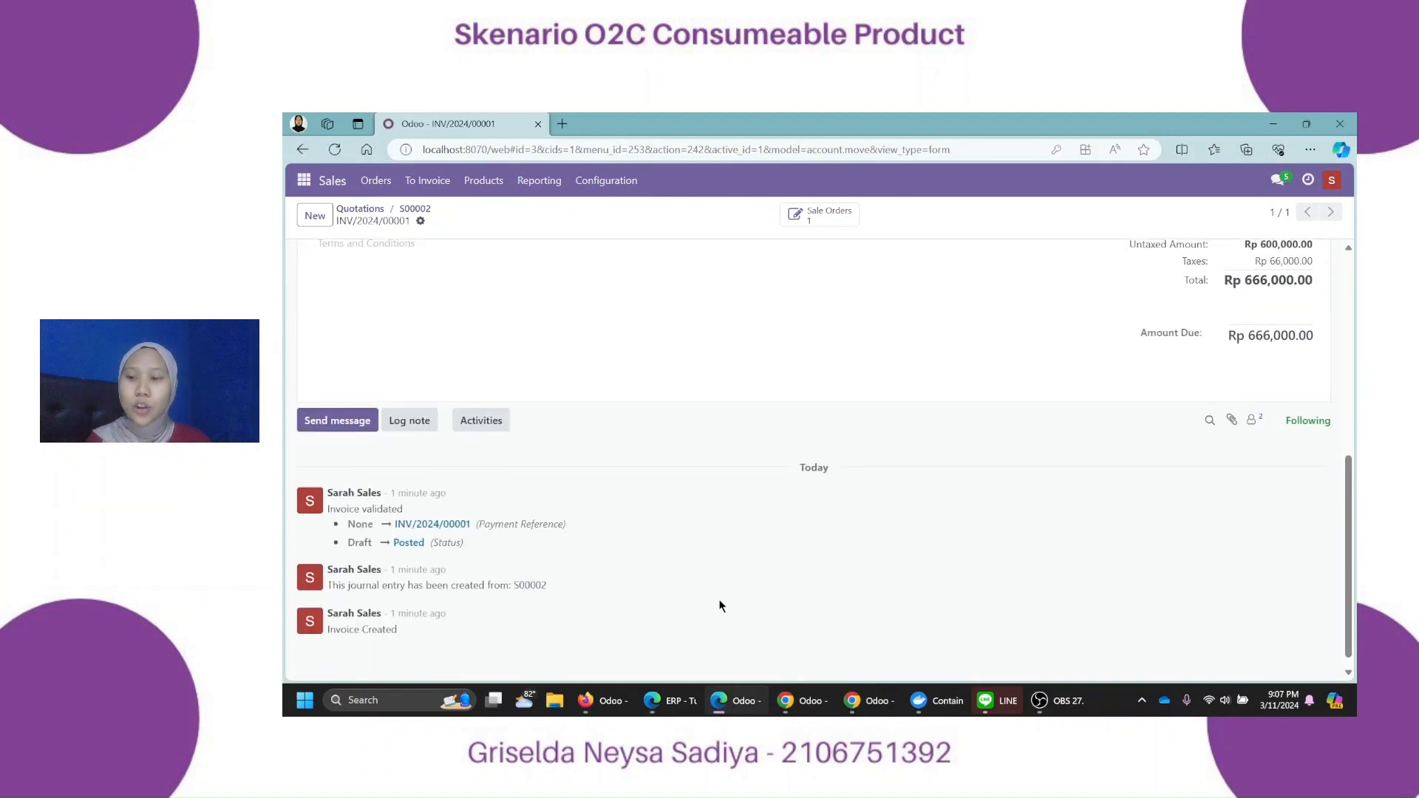
left_click(470, 150)
key("Return")
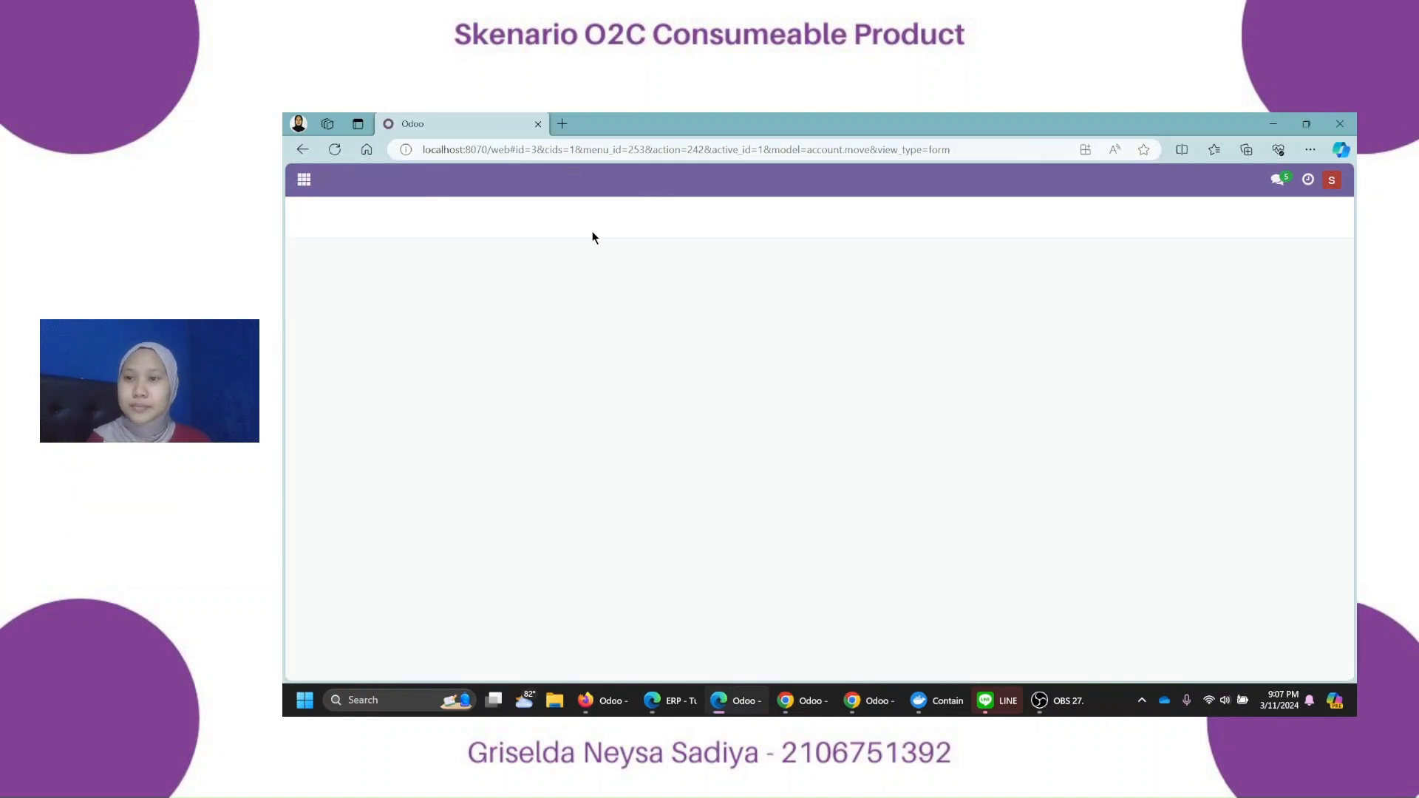
scroll(568, 352, "down", 10)
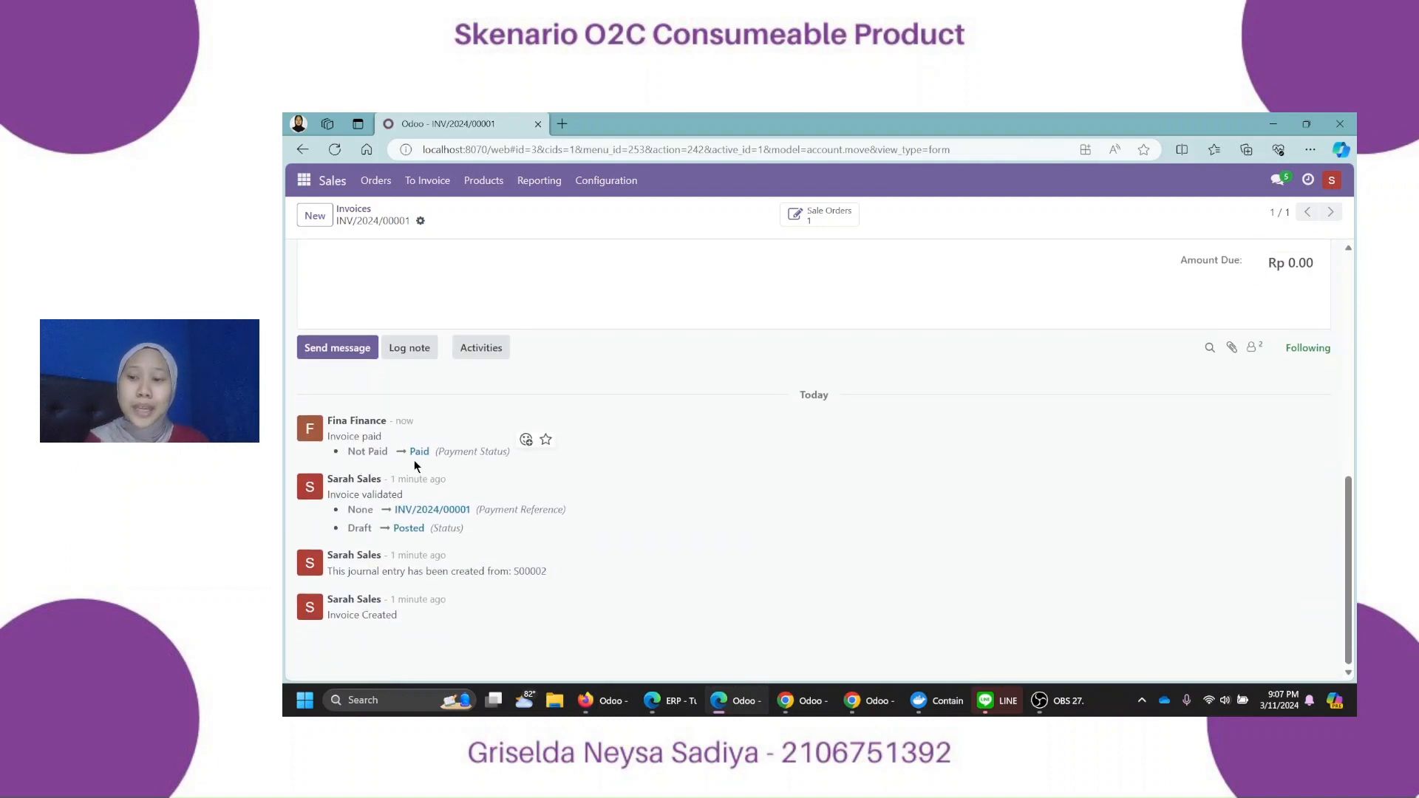
scroll(414, 460, "up", 5)
scroll(472, 451, "up", 2)
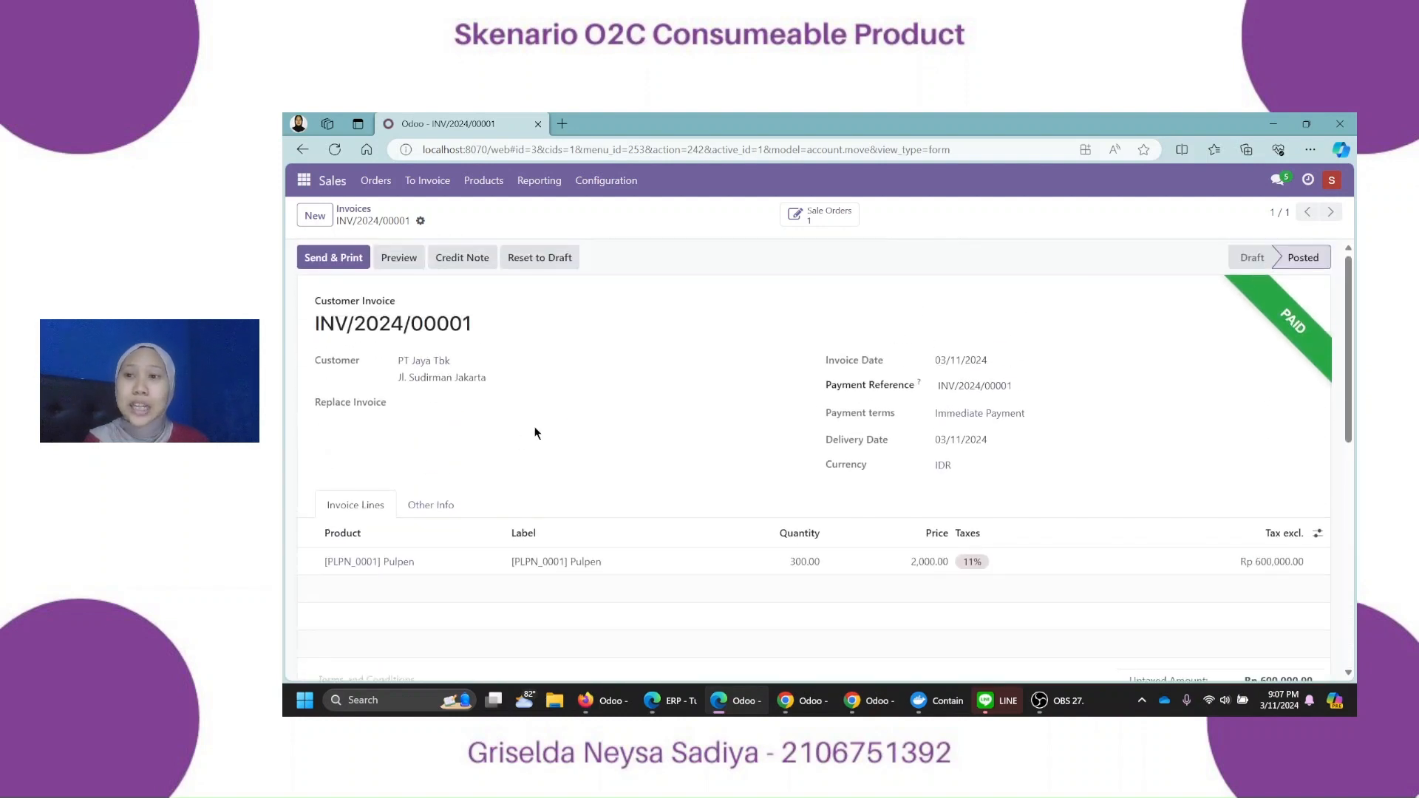
In the Chrome Inventory session, open the Pulpen product, reload its page, and examine its stock moves history
left_click(792, 708)
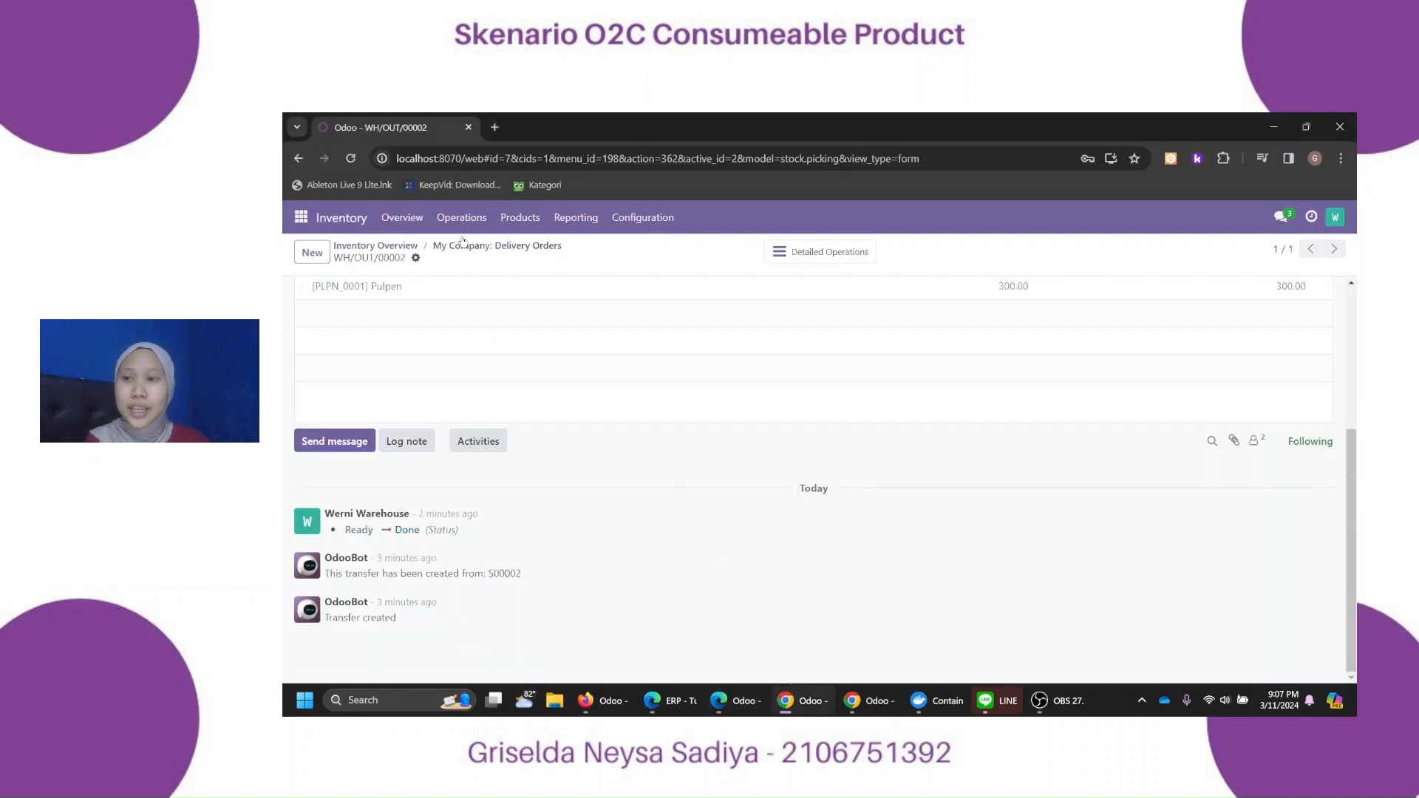
left_click(513, 233)
left_click(529, 251)
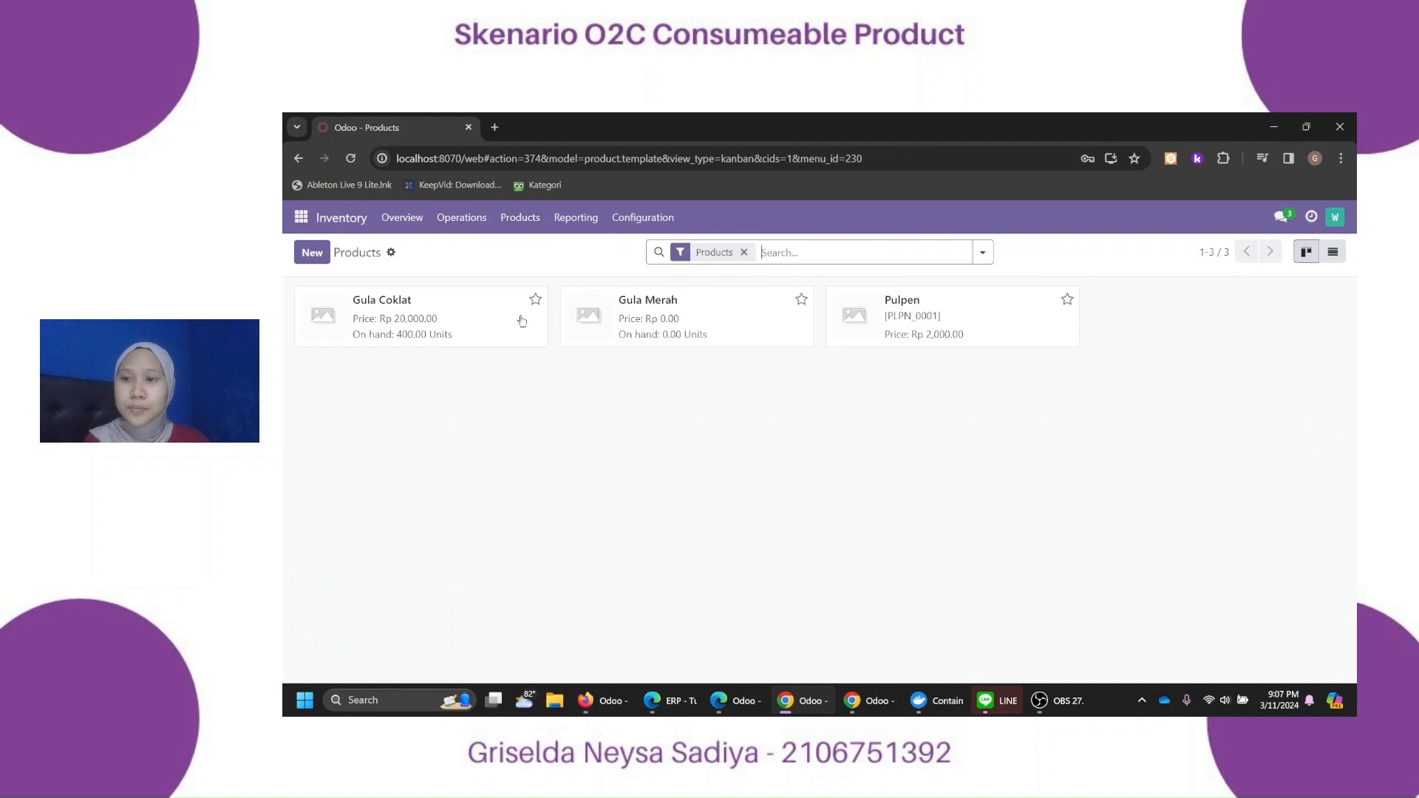
left_click(948, 329)
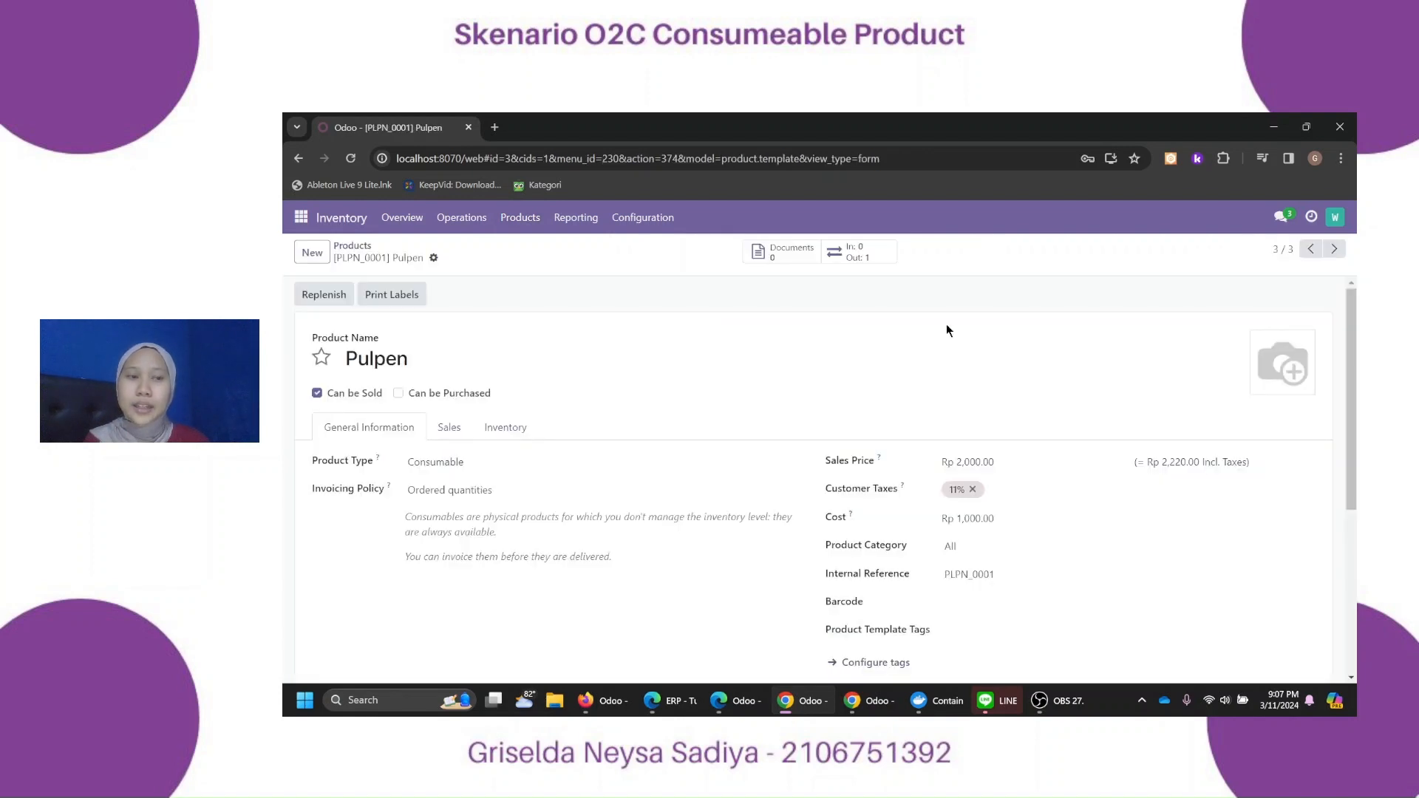
left_click(569, 158)
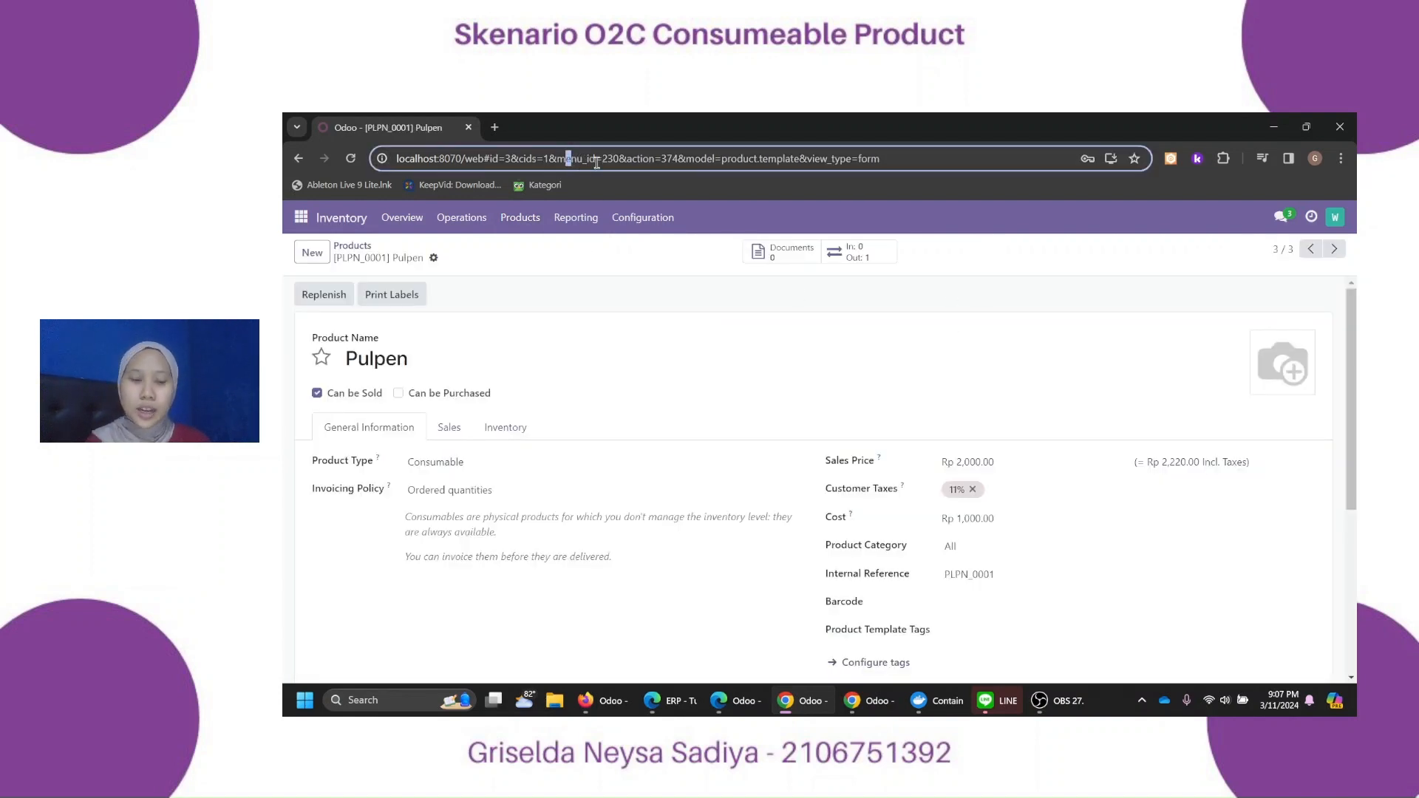
key("Return")
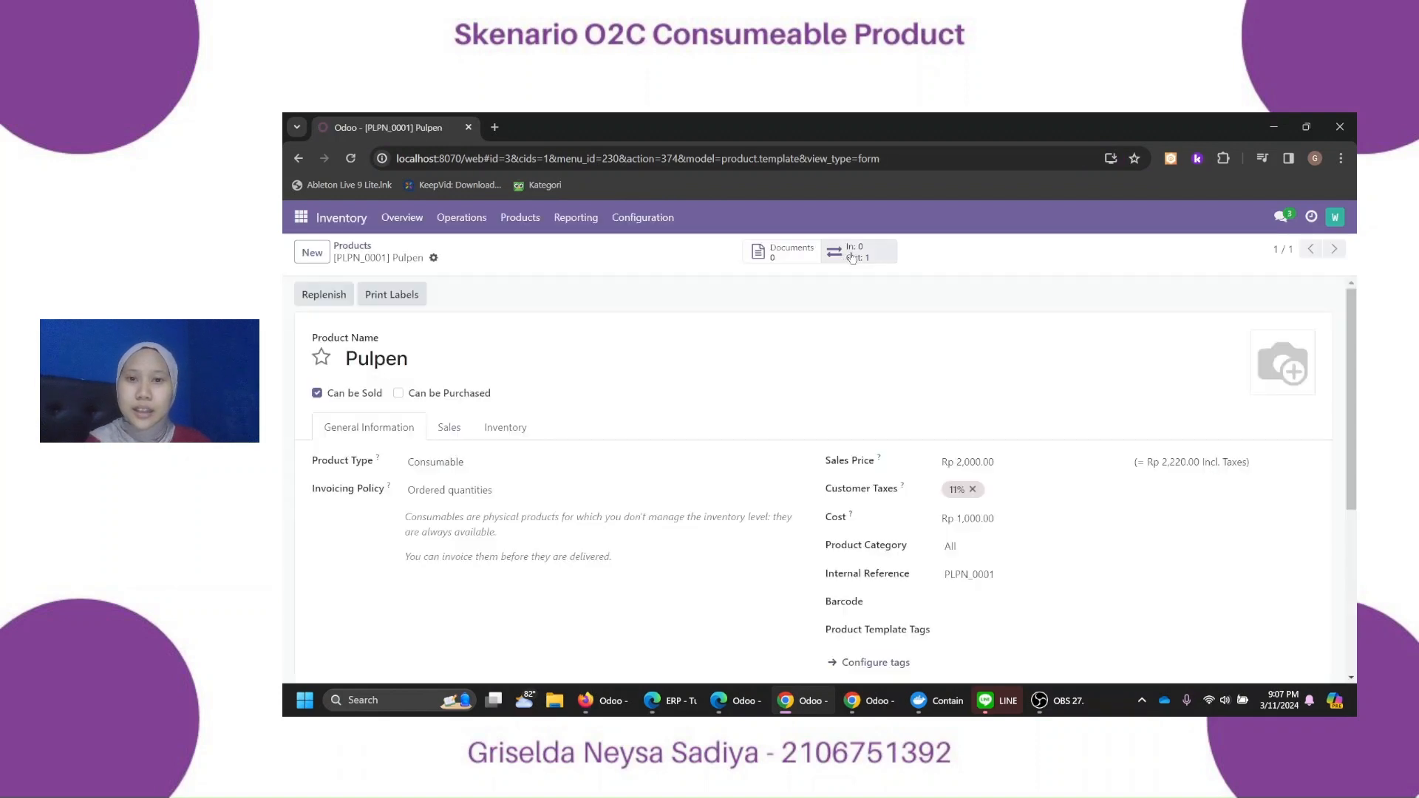
left_click(846, 252)
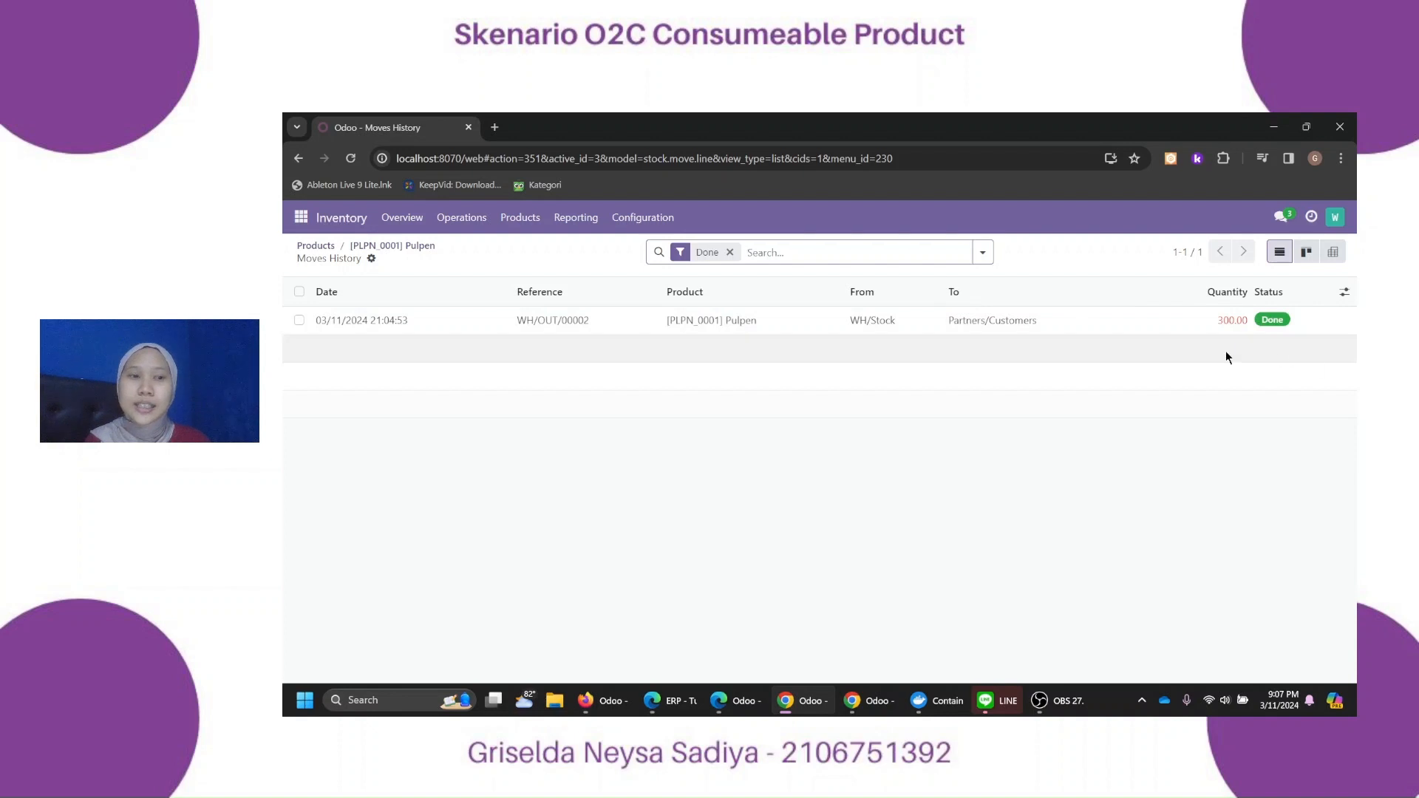
left_click(299, 158)
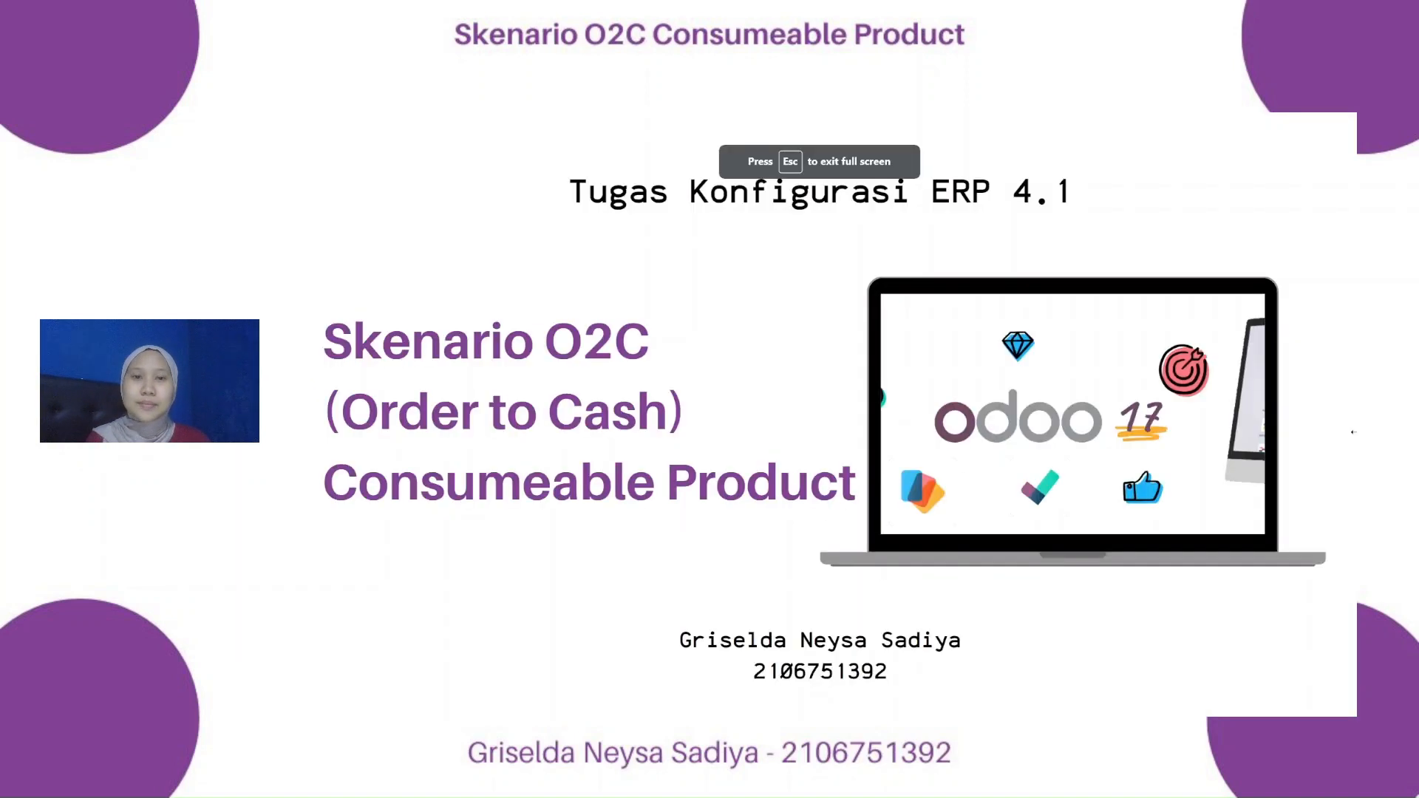